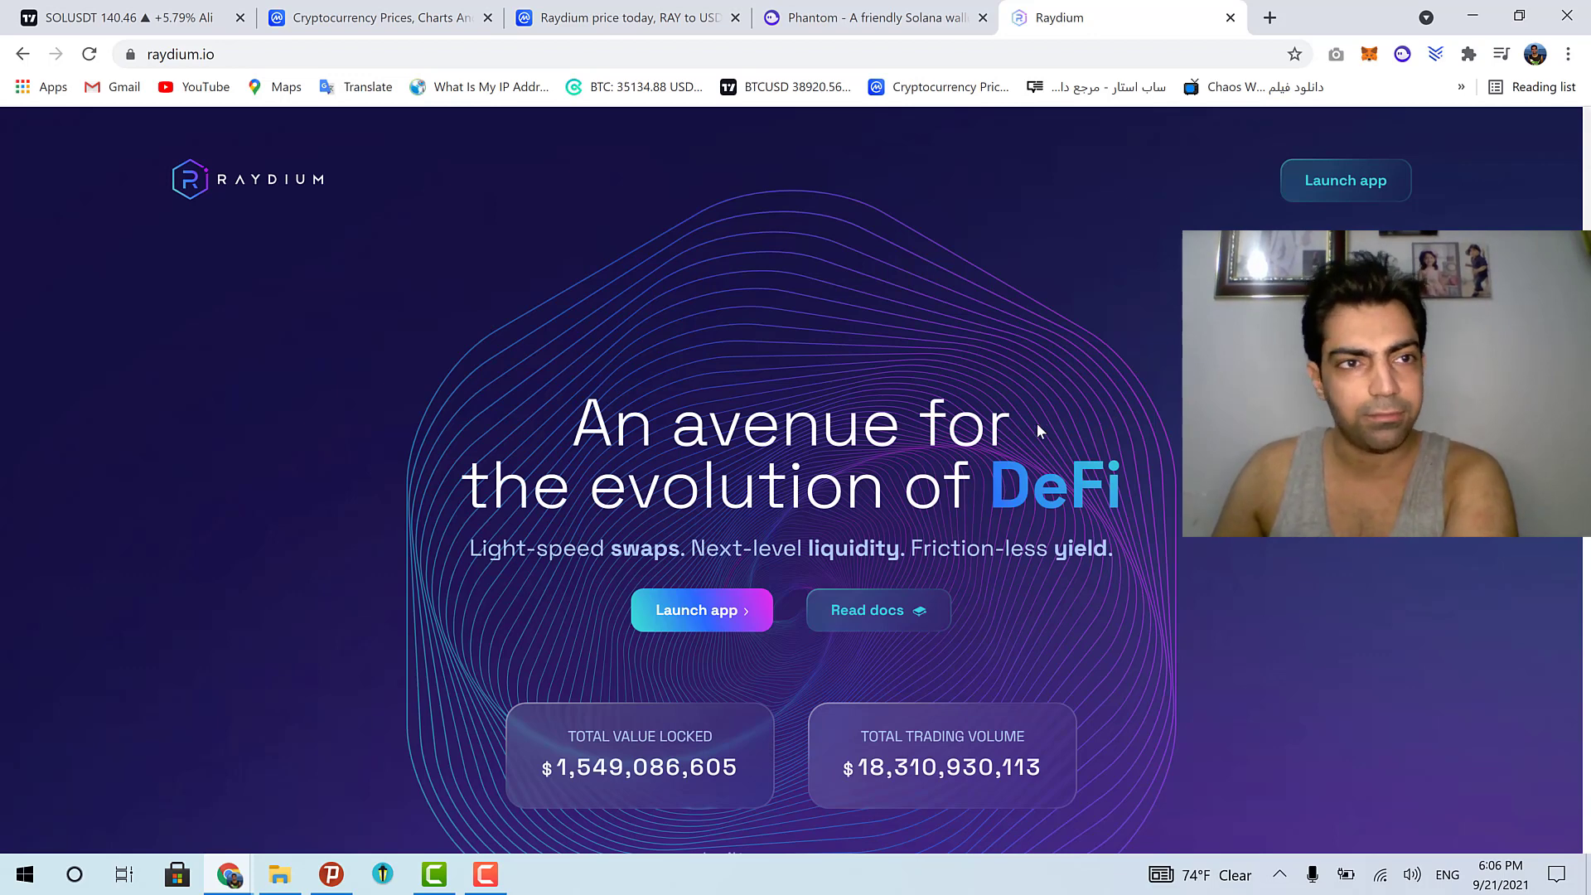
Measure SOL/USDT from the 04 Jan '21 low to the latest bar: 138.25 (6210.15%) over 47 bars.
left_click(149, 27)
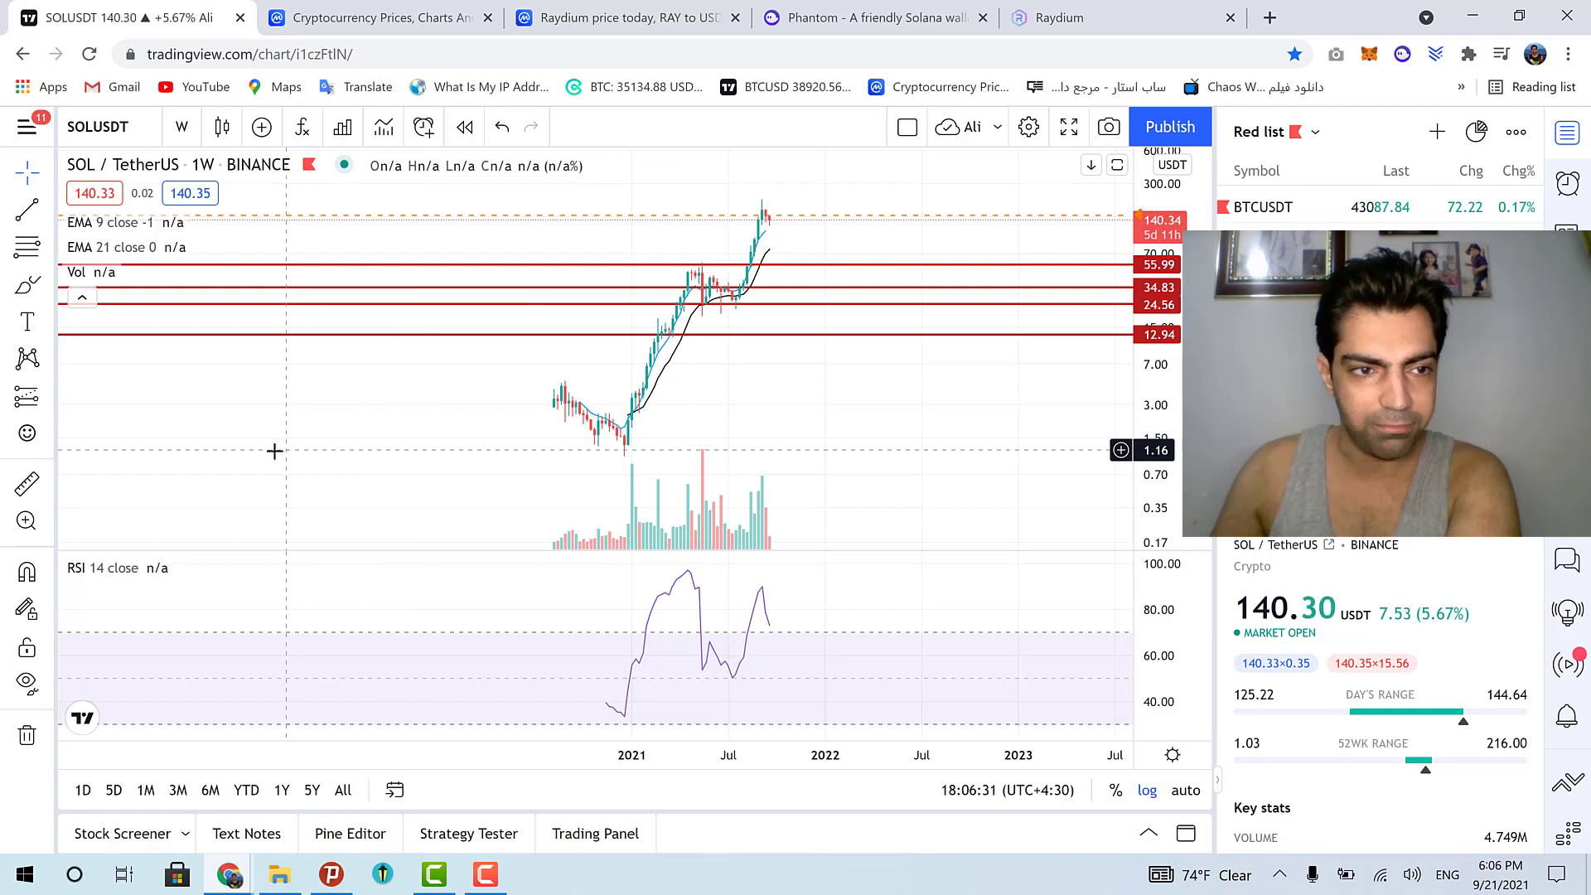
left_click(29, 485)
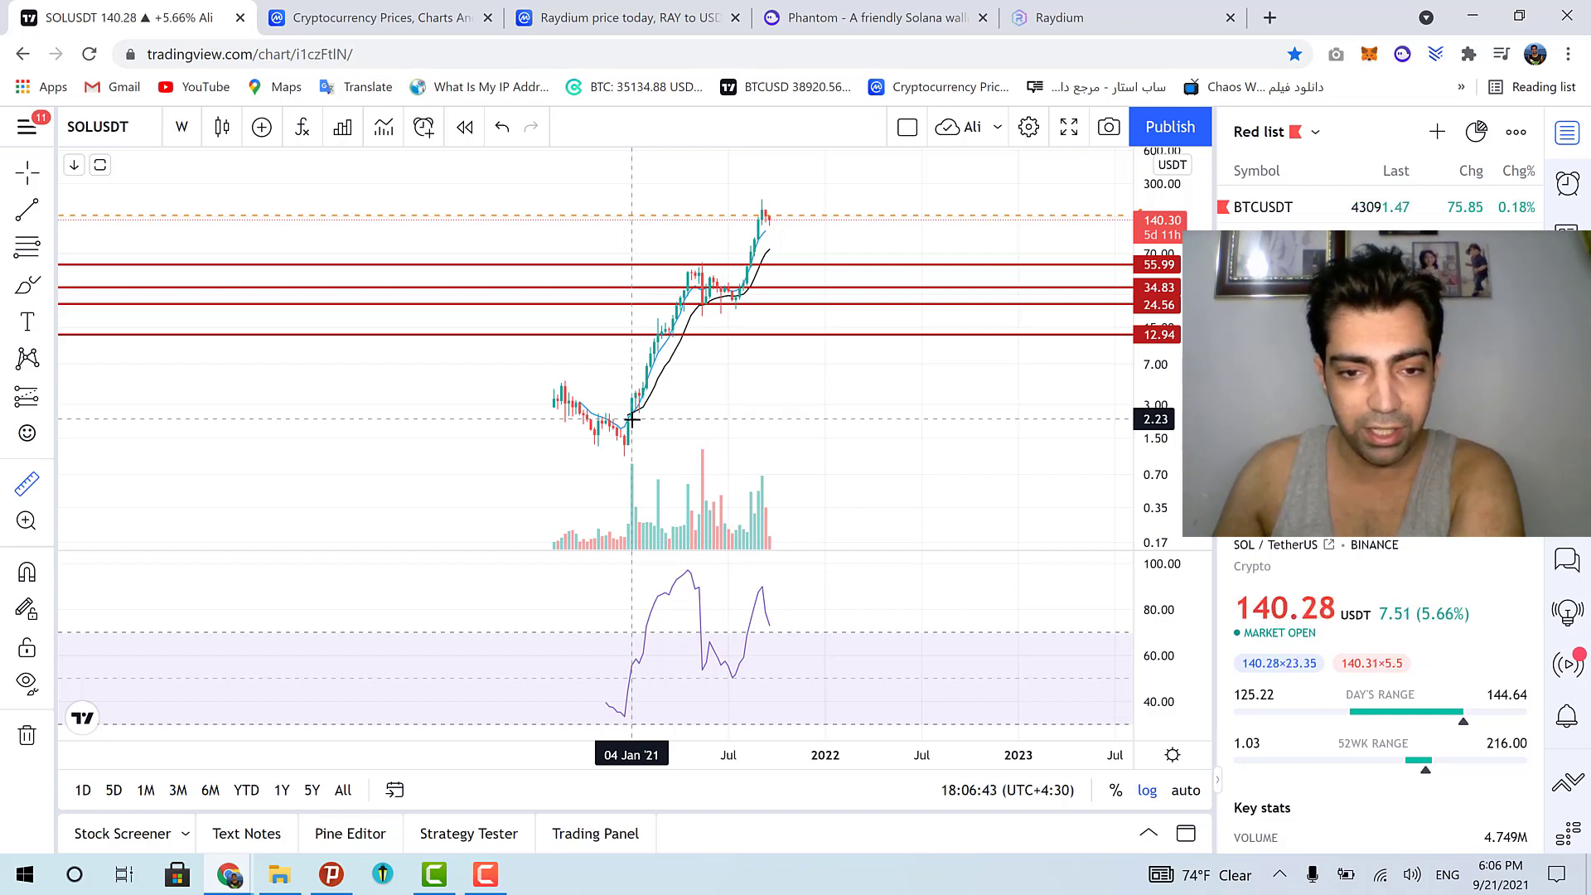
left_click(631, 420)
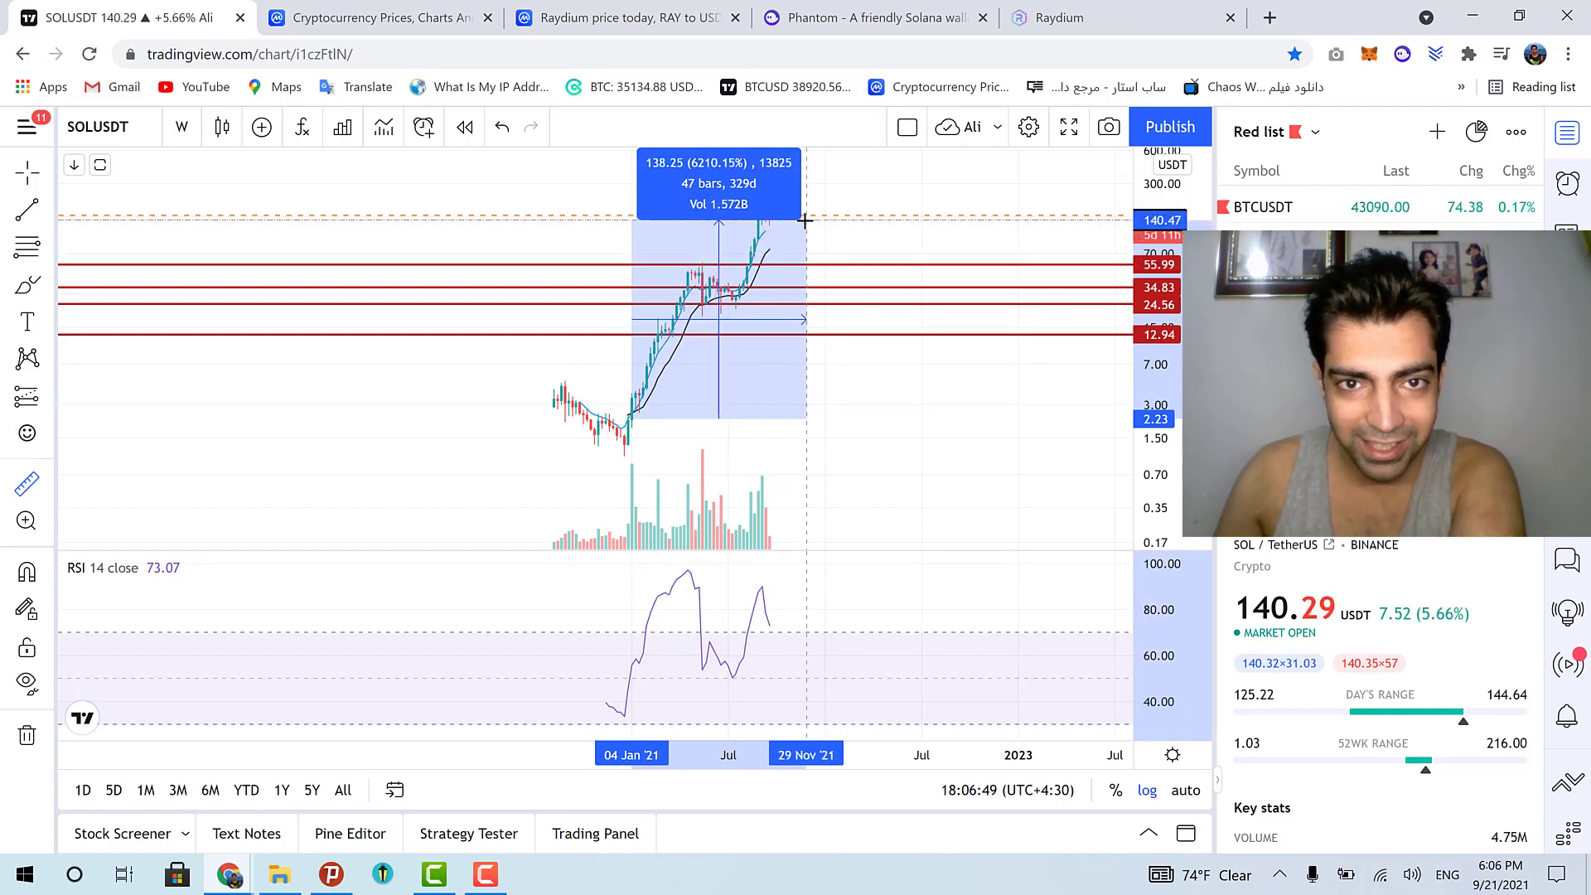
left_click(804, 221)
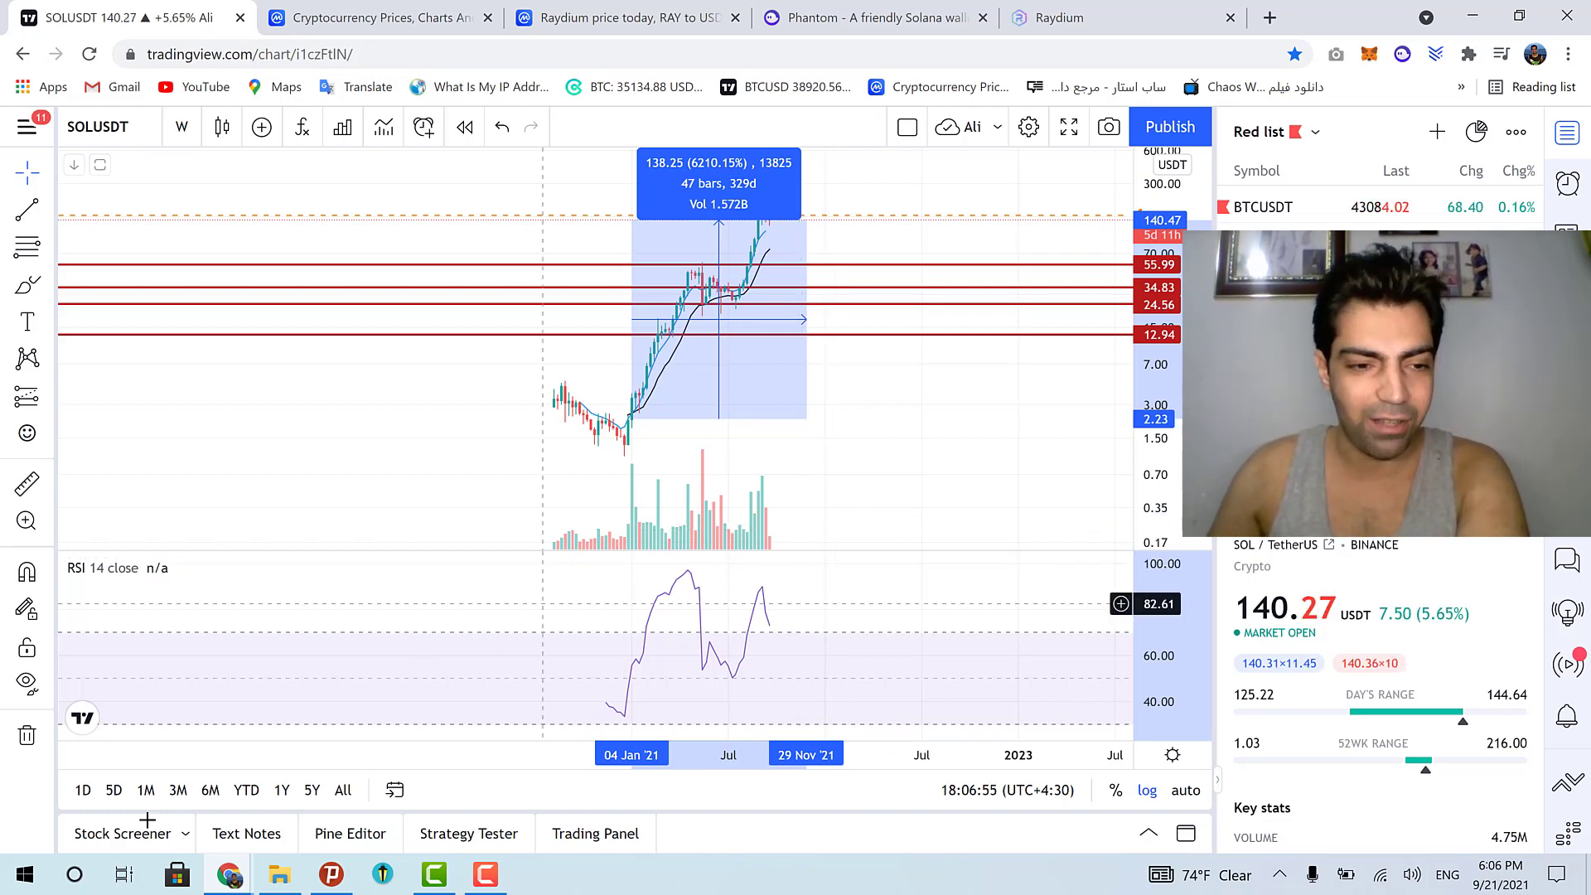
left_click(16, 890)
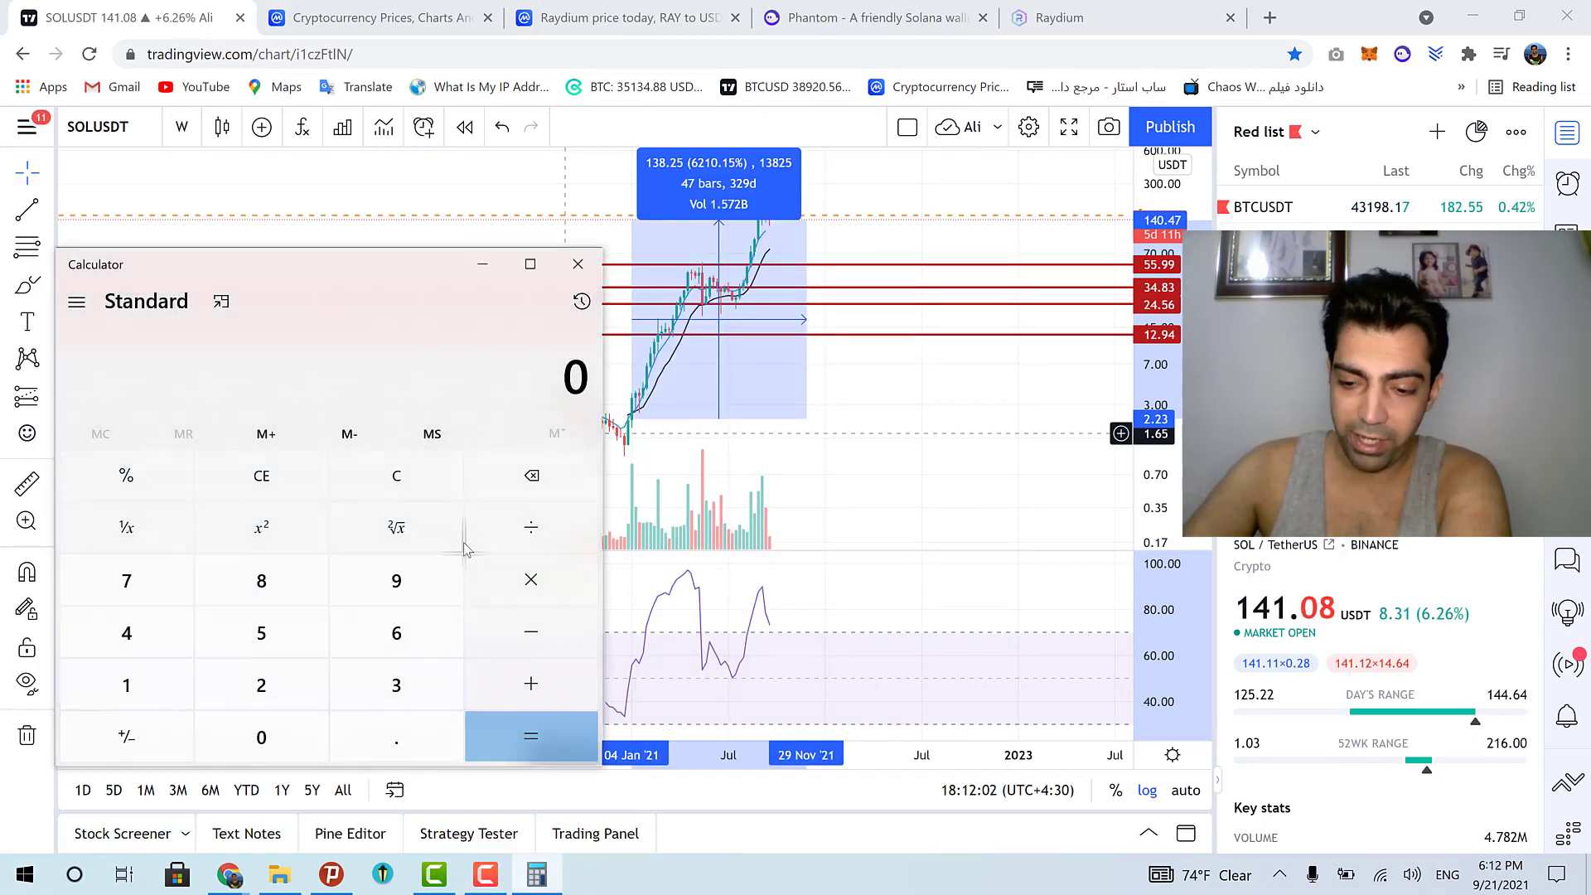
Calculate 1000 × 60 = 60,000, close Calculator and remove the Measure box from the SOL chart.
type("1000")
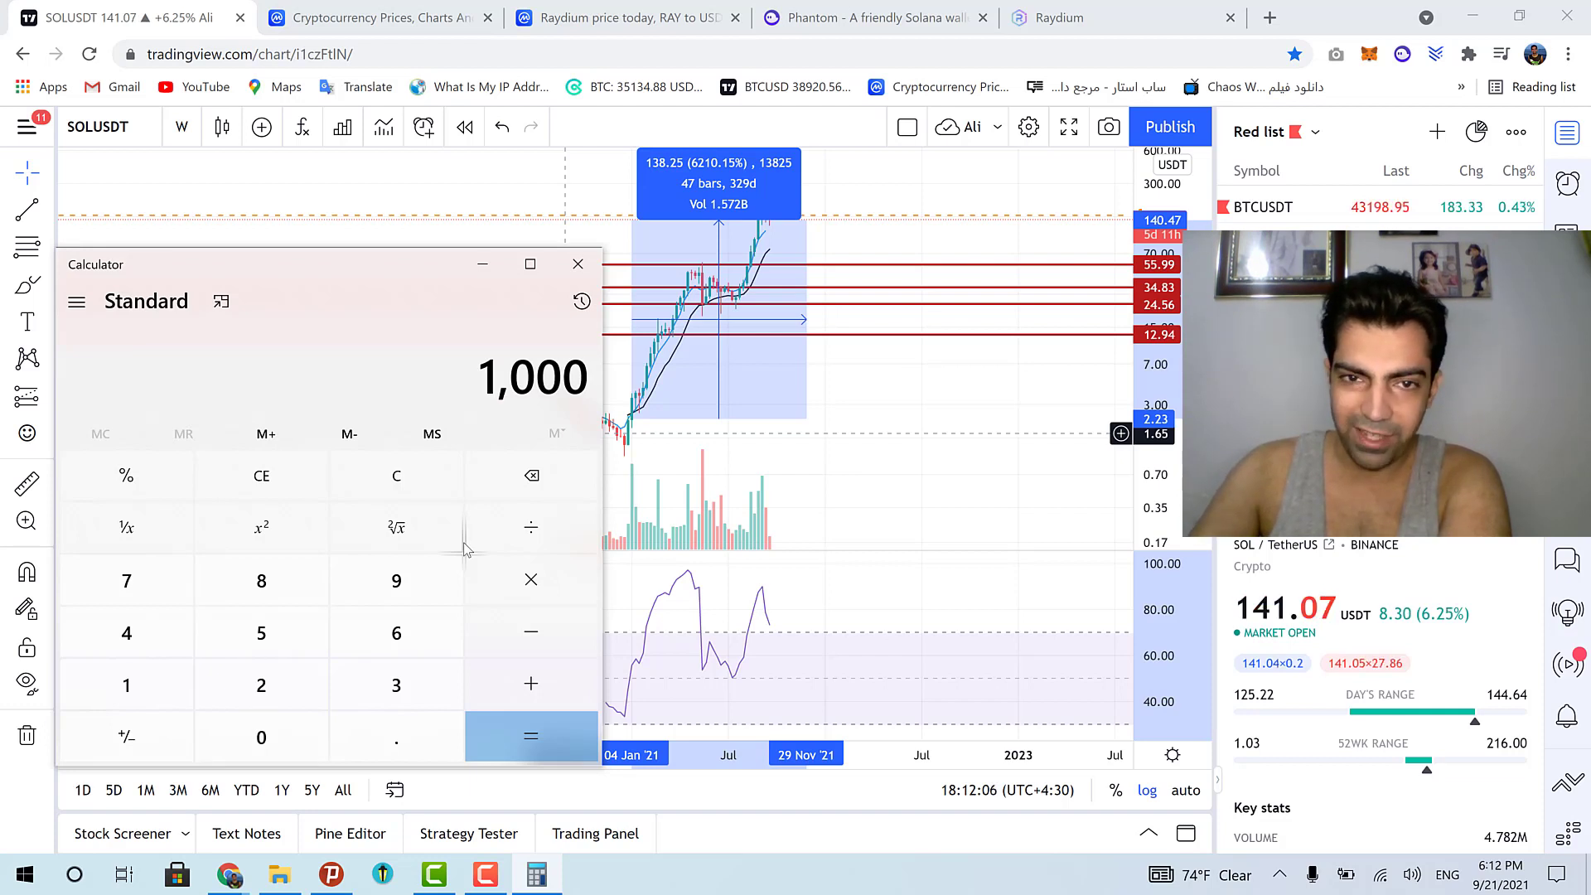
key("asterisk")
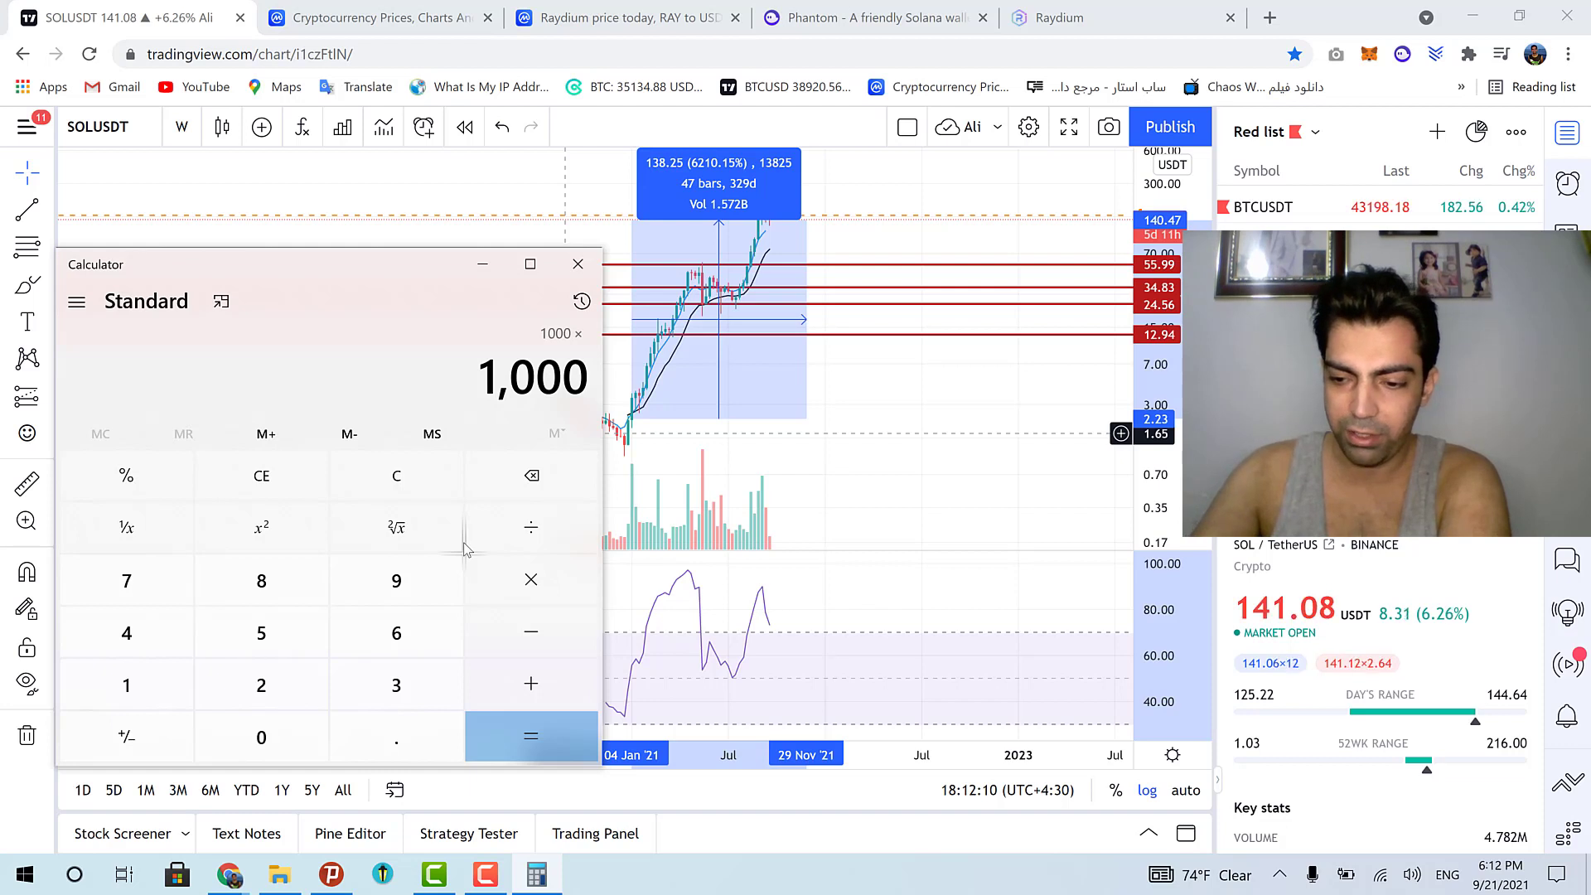
type("6000")
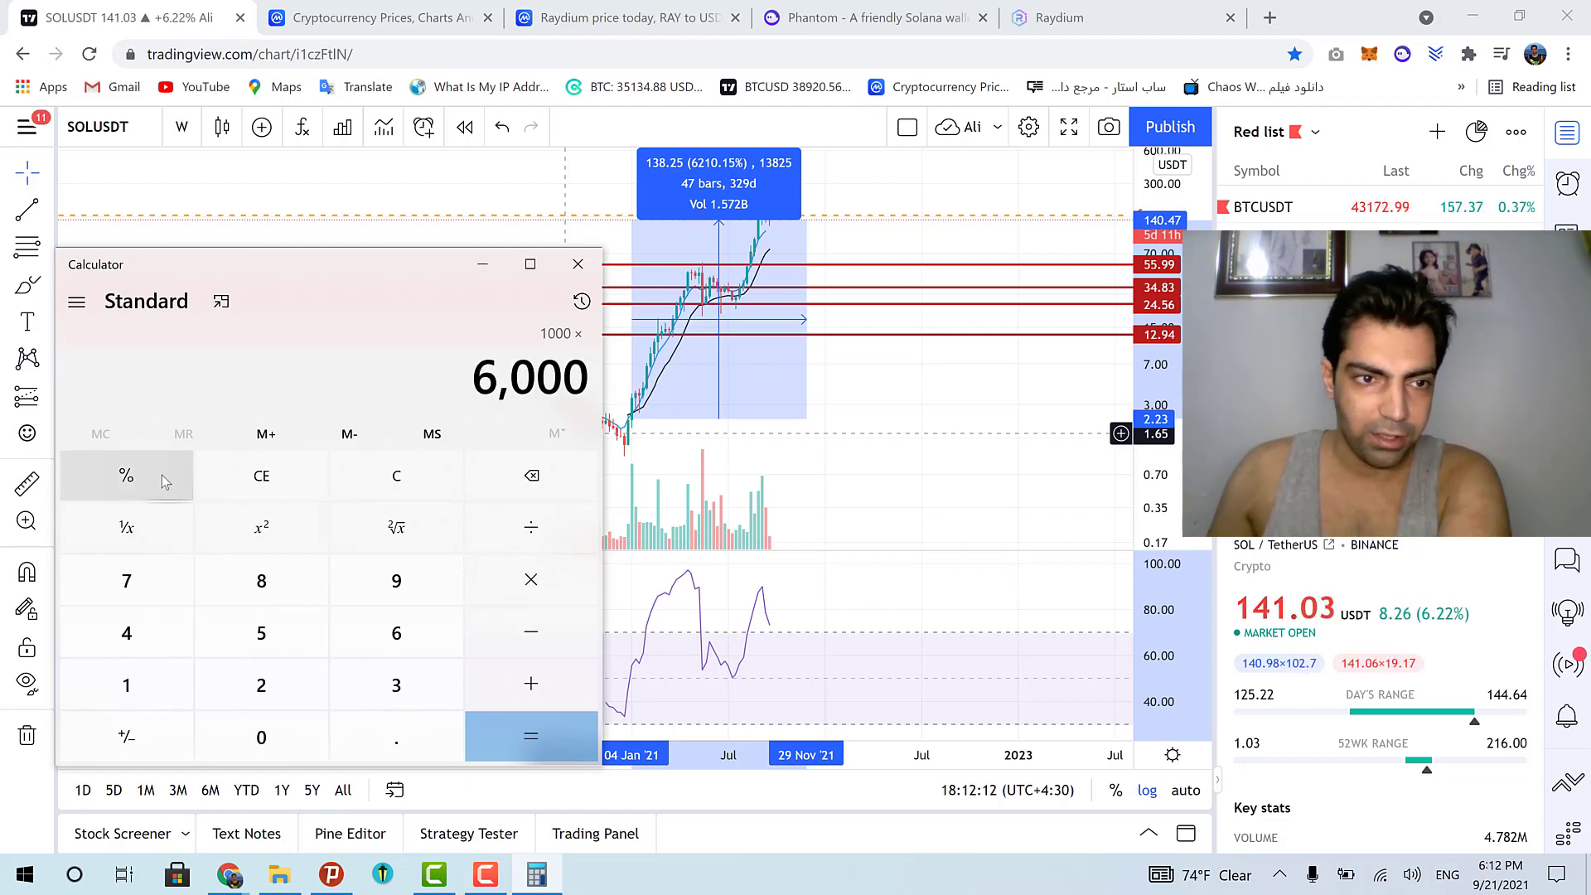
left_click(126, 476)
left_click(530, 736)
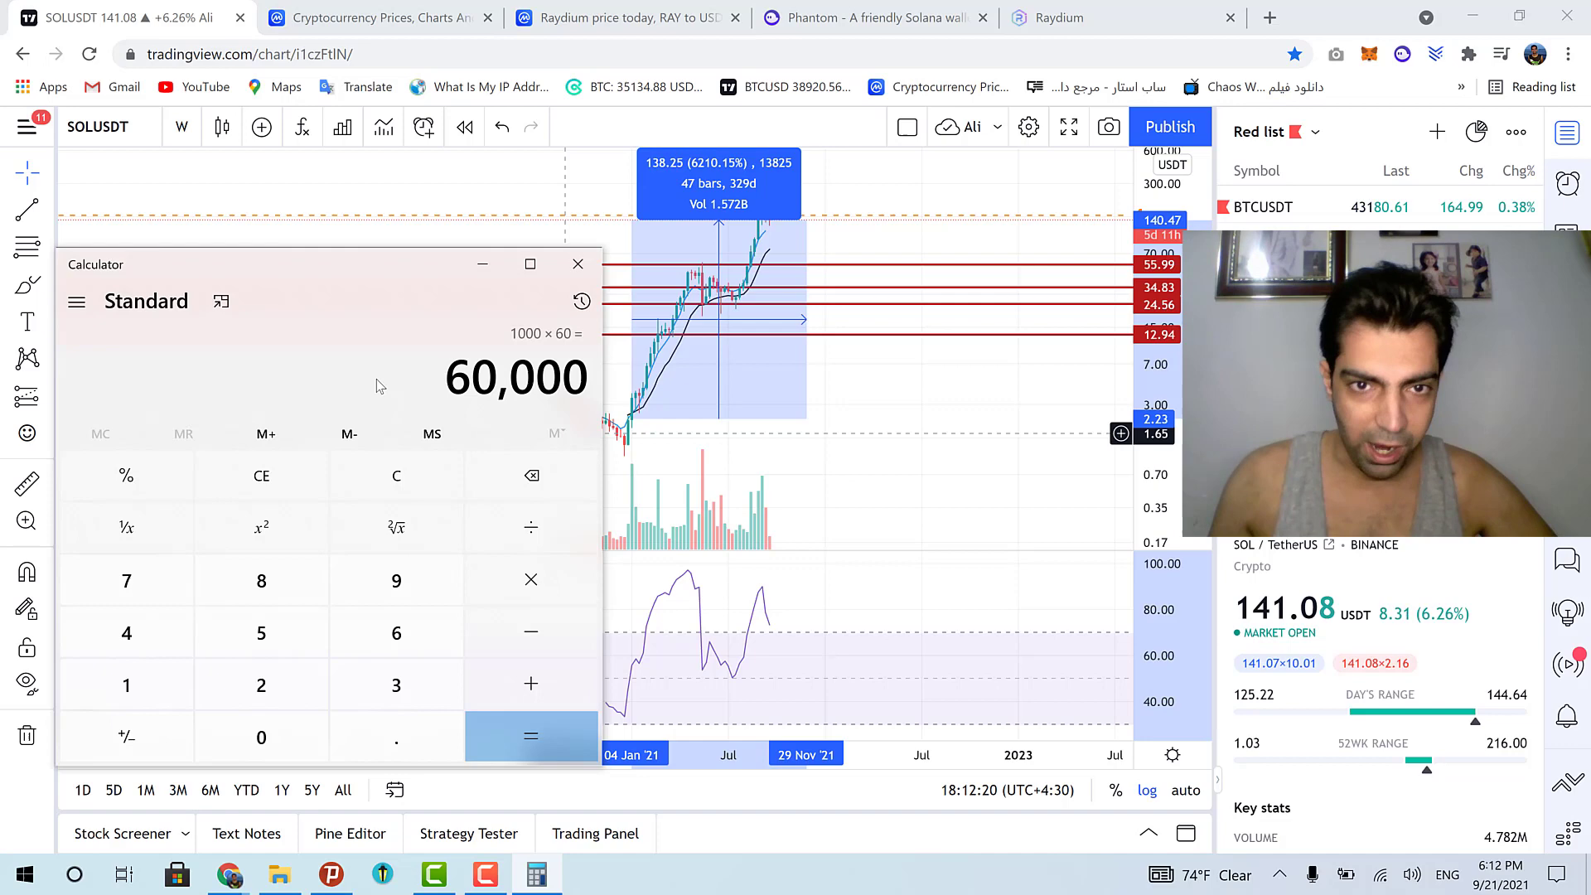
left_click(578, 264)
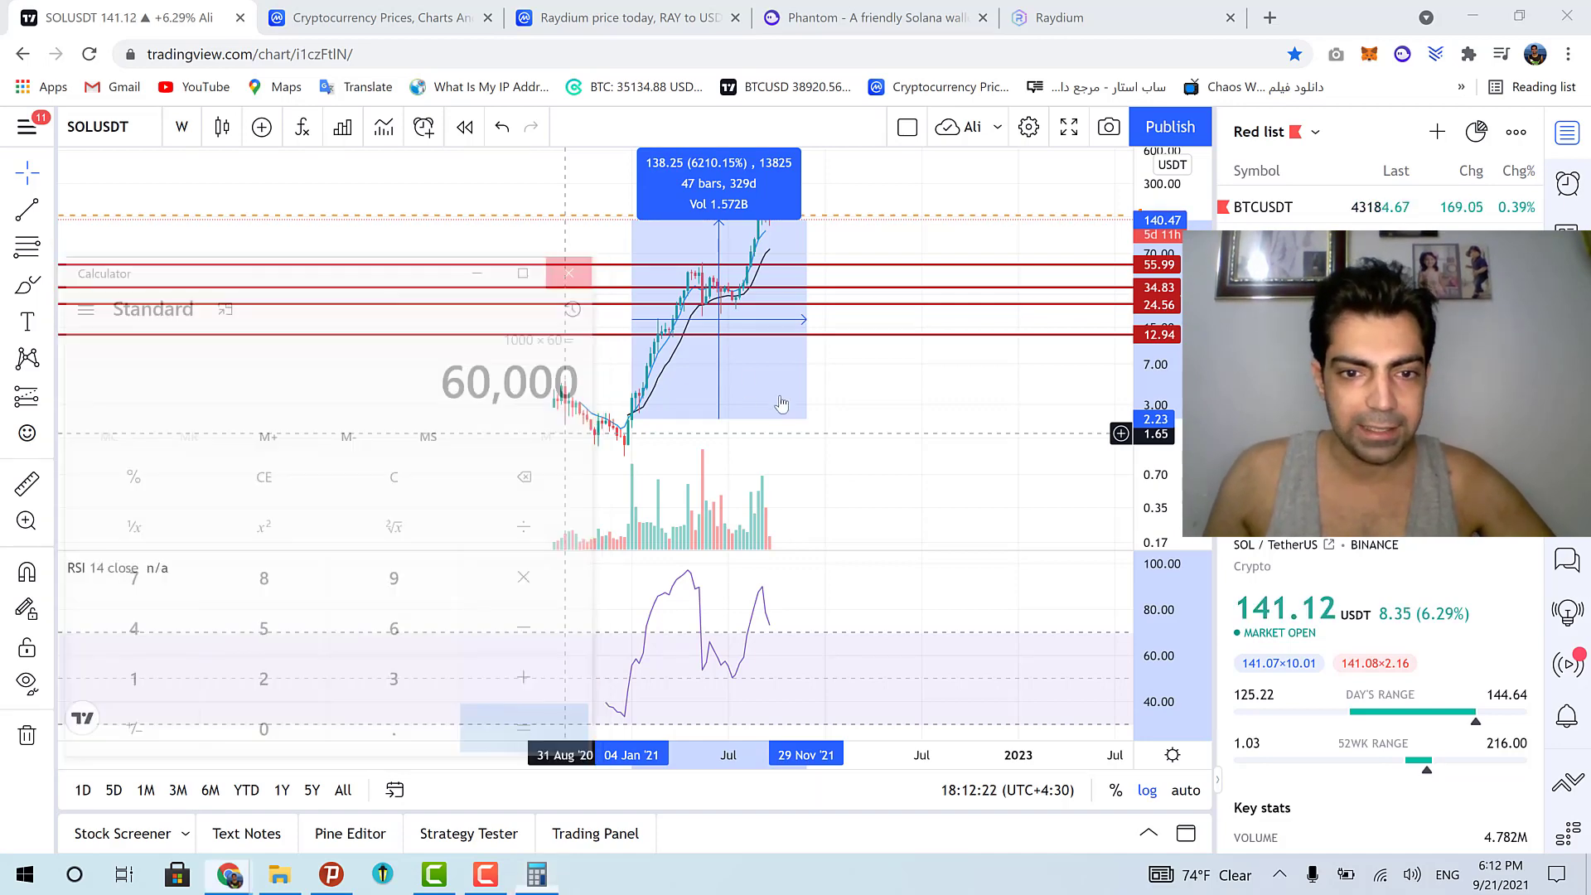
left_click(858, 460)
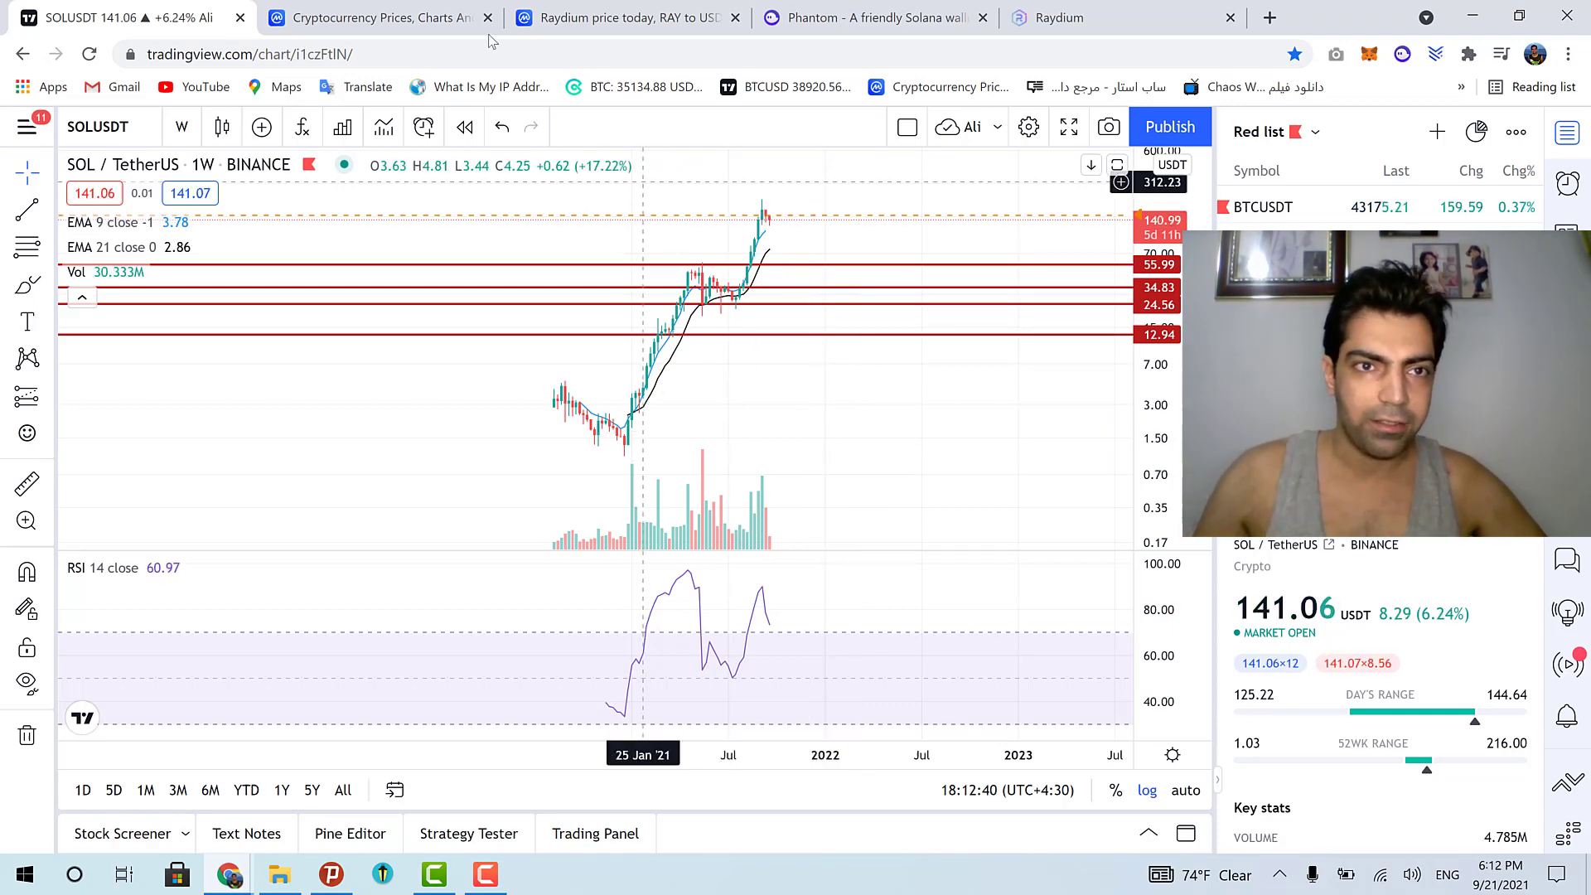
Scroll CoinMarketCap's table to Solana, then view the Raydium (RAY) page at $10.26, rank #108.
left_click(377, 8)
scroll(50, 447, "down", 8)
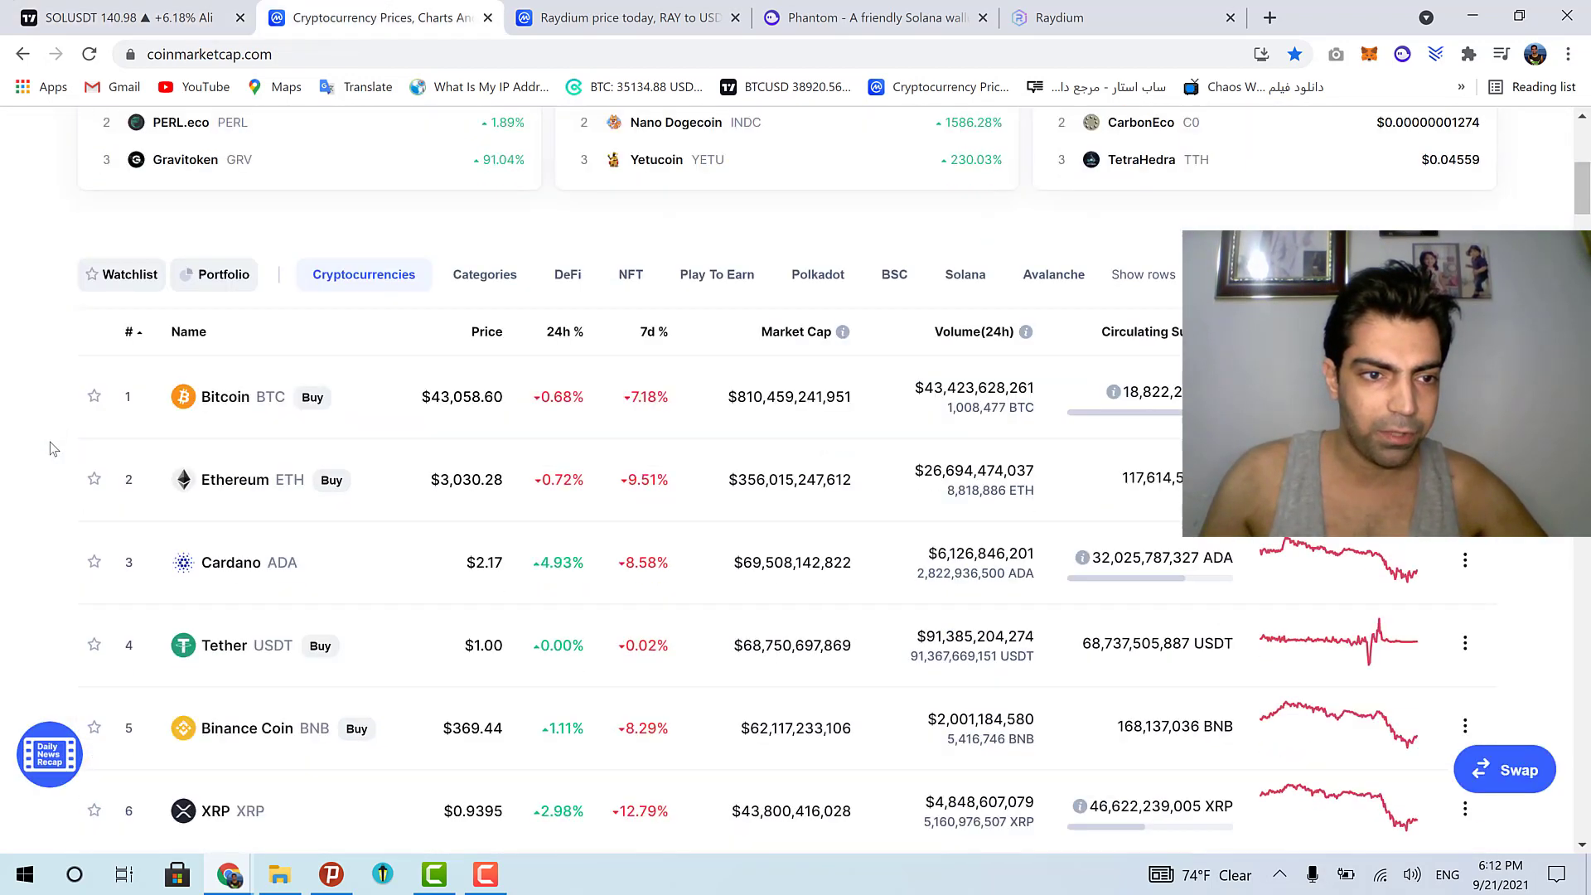
scroll(47, 450, "down", 3)
scroll(48, 450, "up", 1)
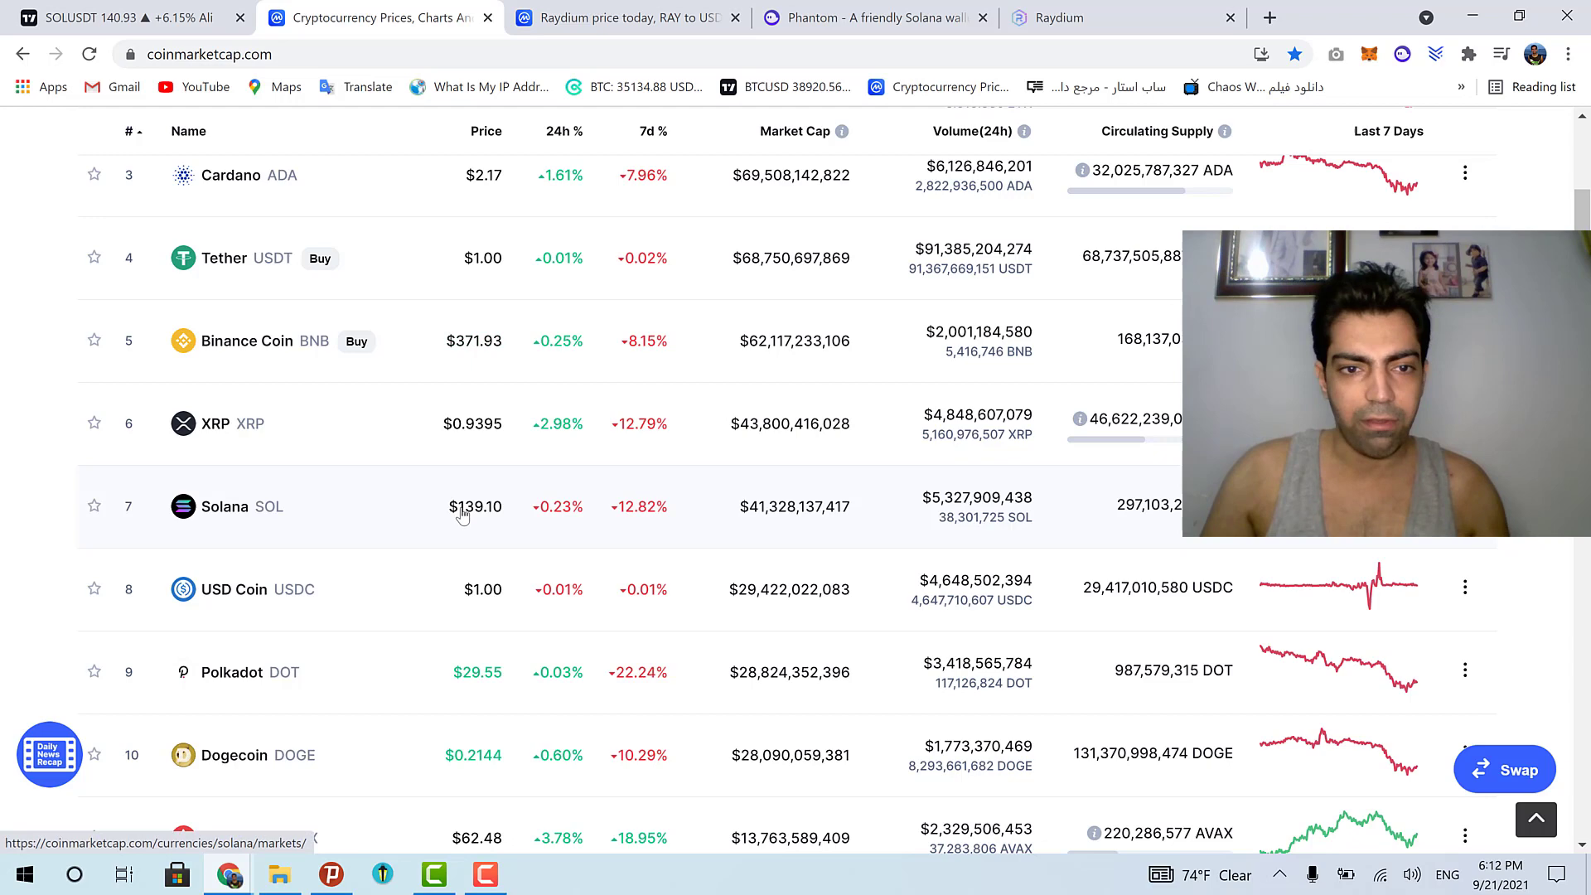
left_click(576, 21)
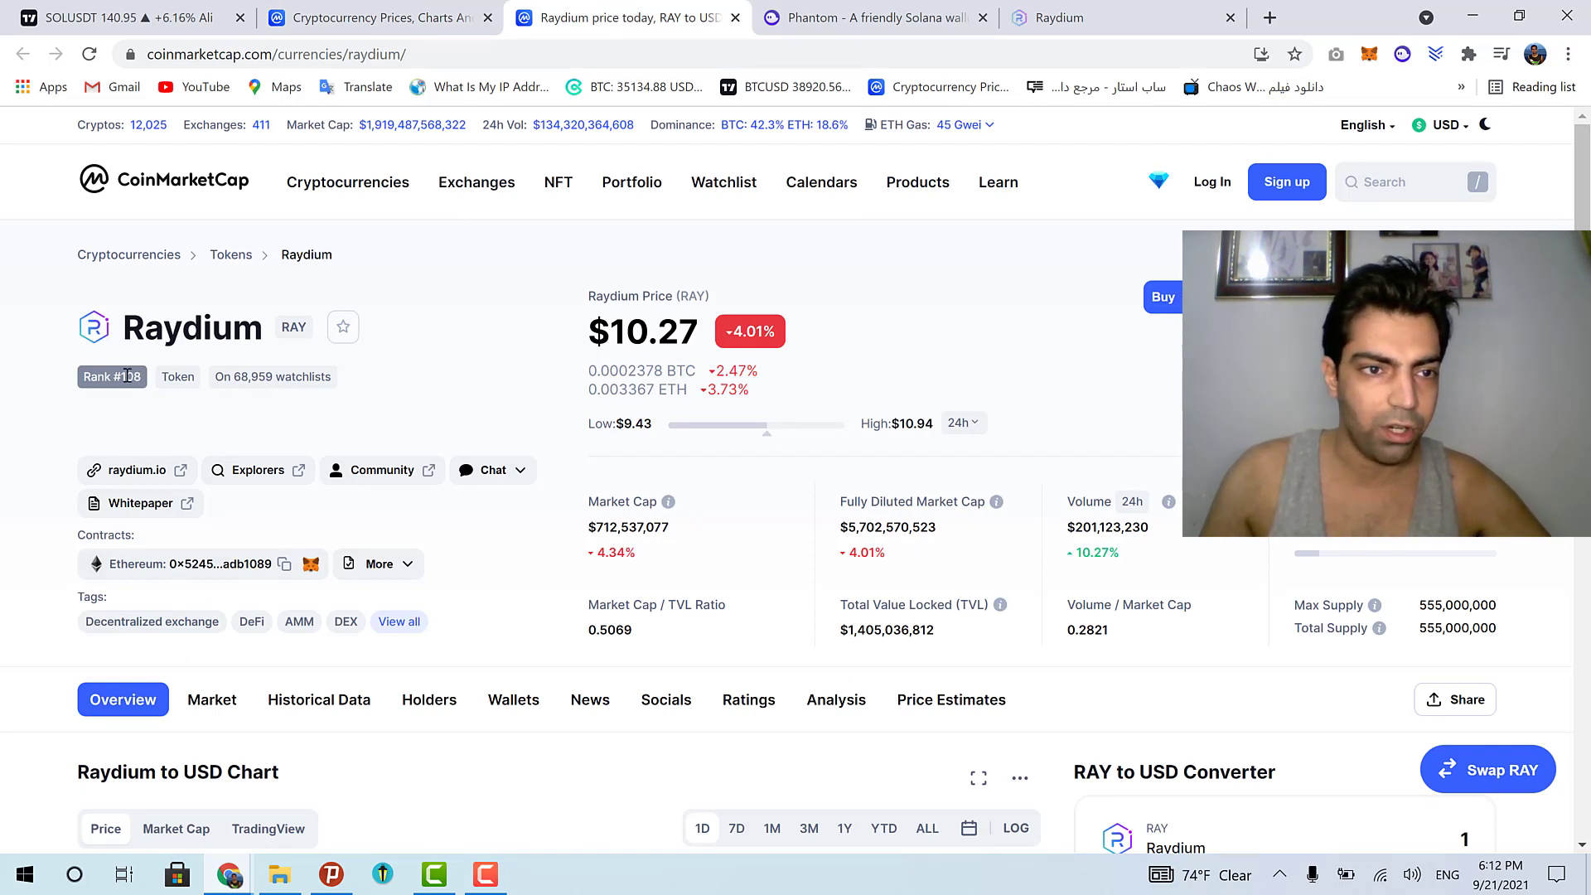
left_click(478, 378)
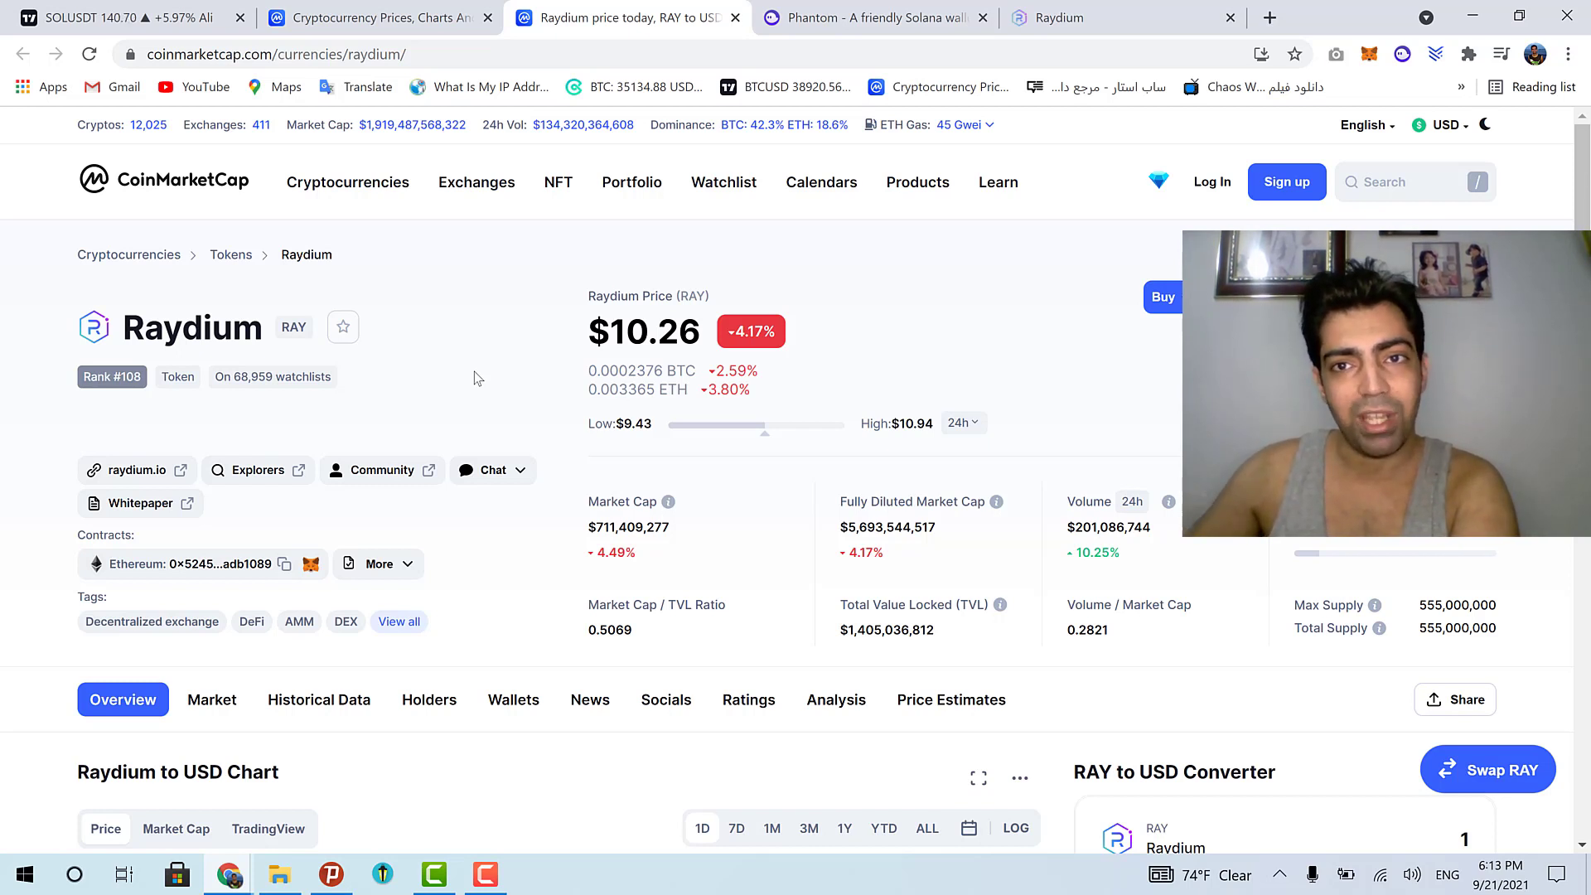
Scroll raydium.io down past the Trade, Yield, Pool and AcceleRaytor cards and back to the top.
left_click(1143, 13)
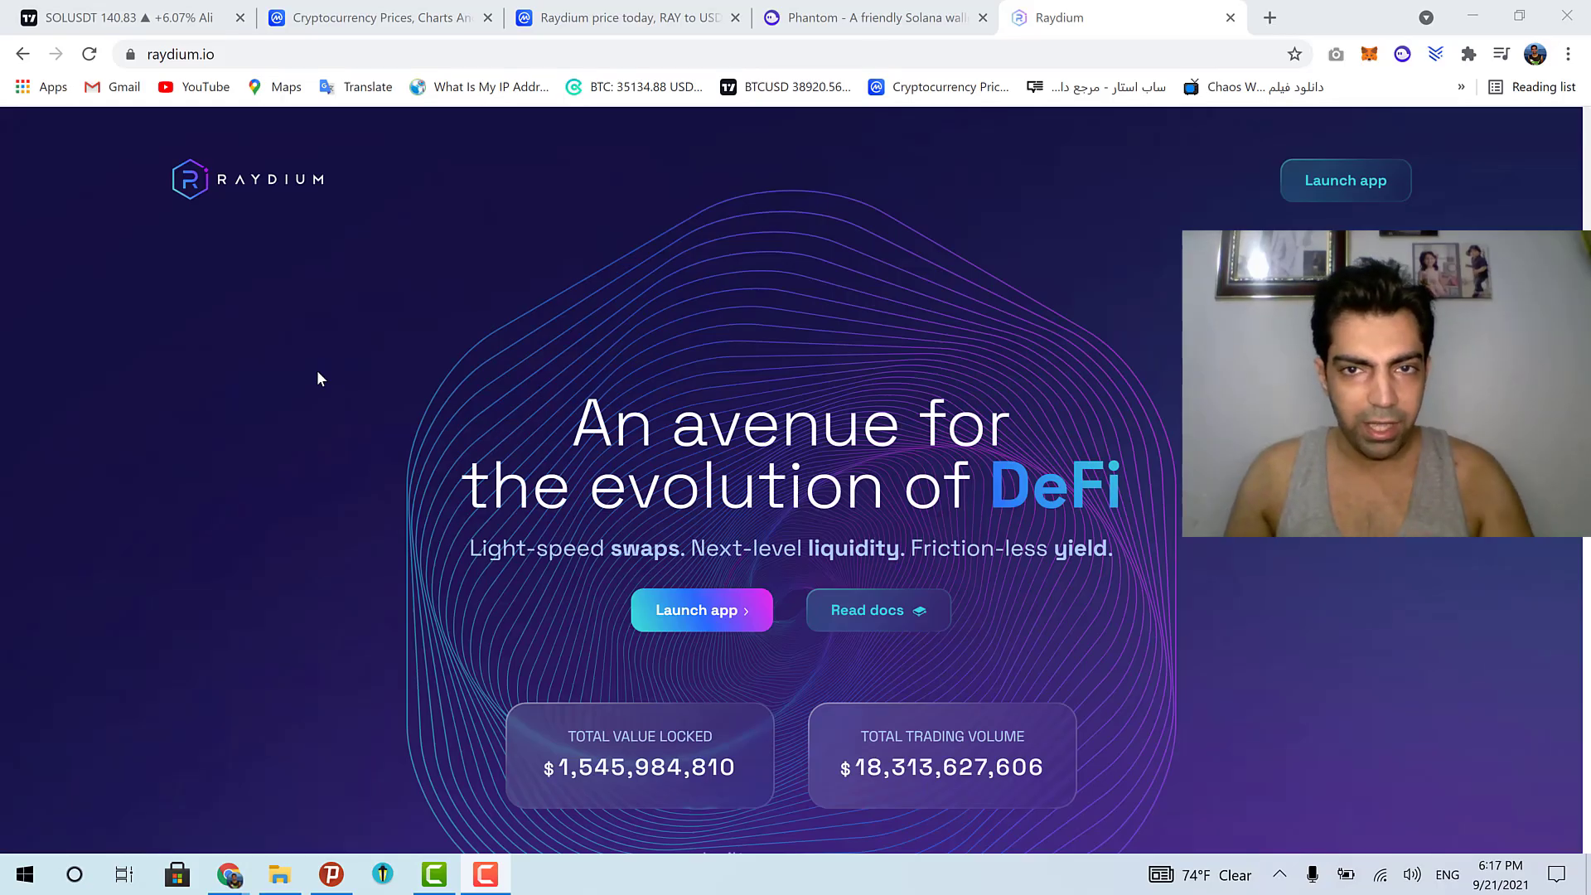
scroll(318, 372, "down", 7)
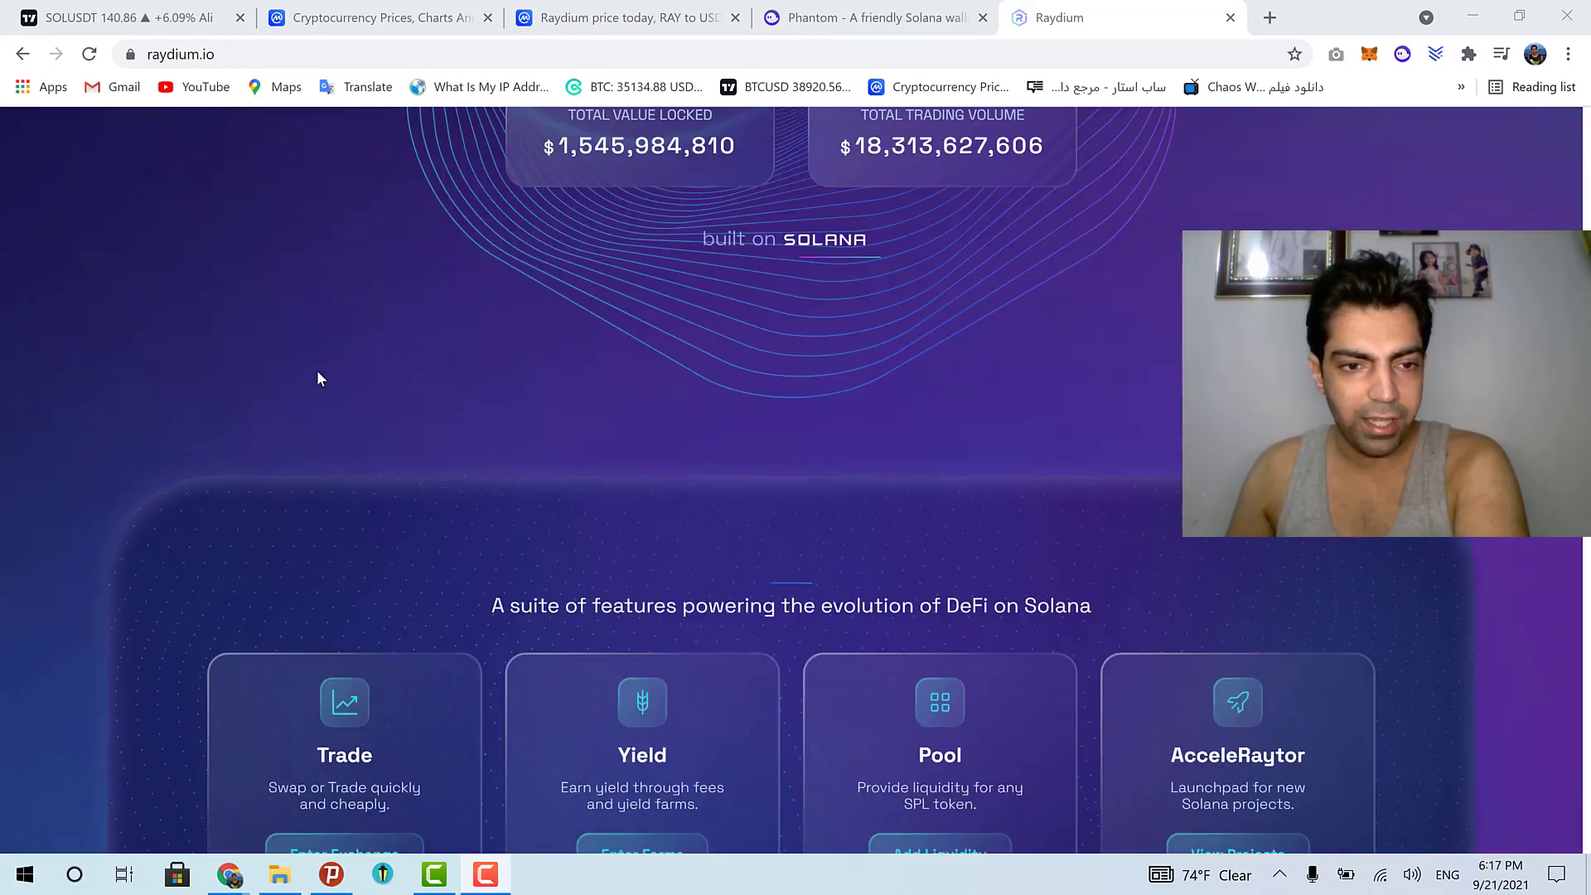
scroll(317, 379, "down", 5)
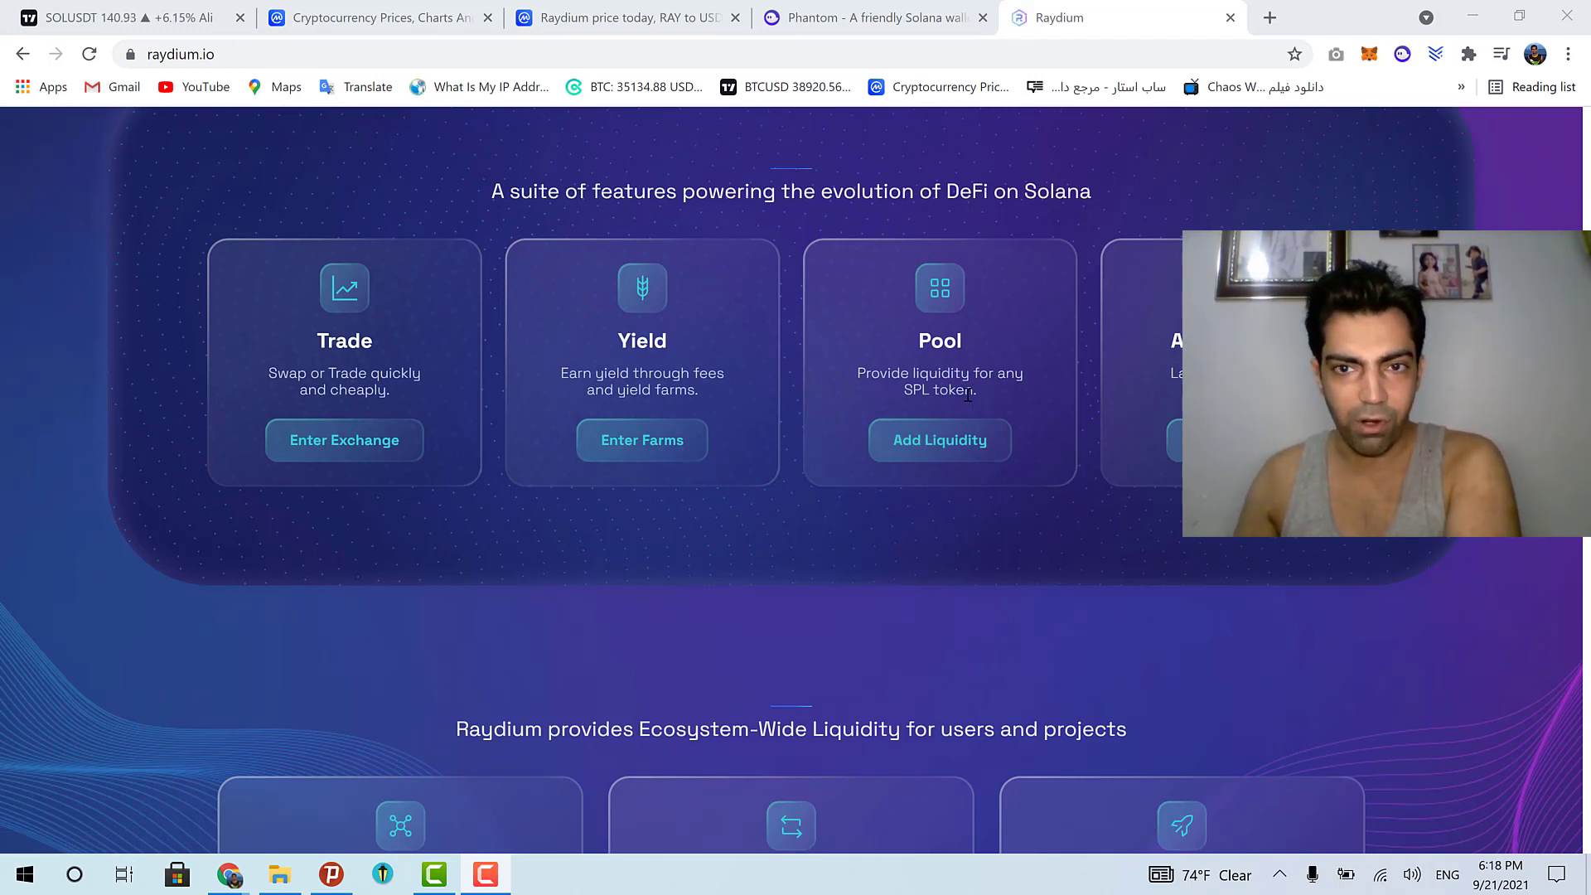
scroll(967, 394, "up", 10)
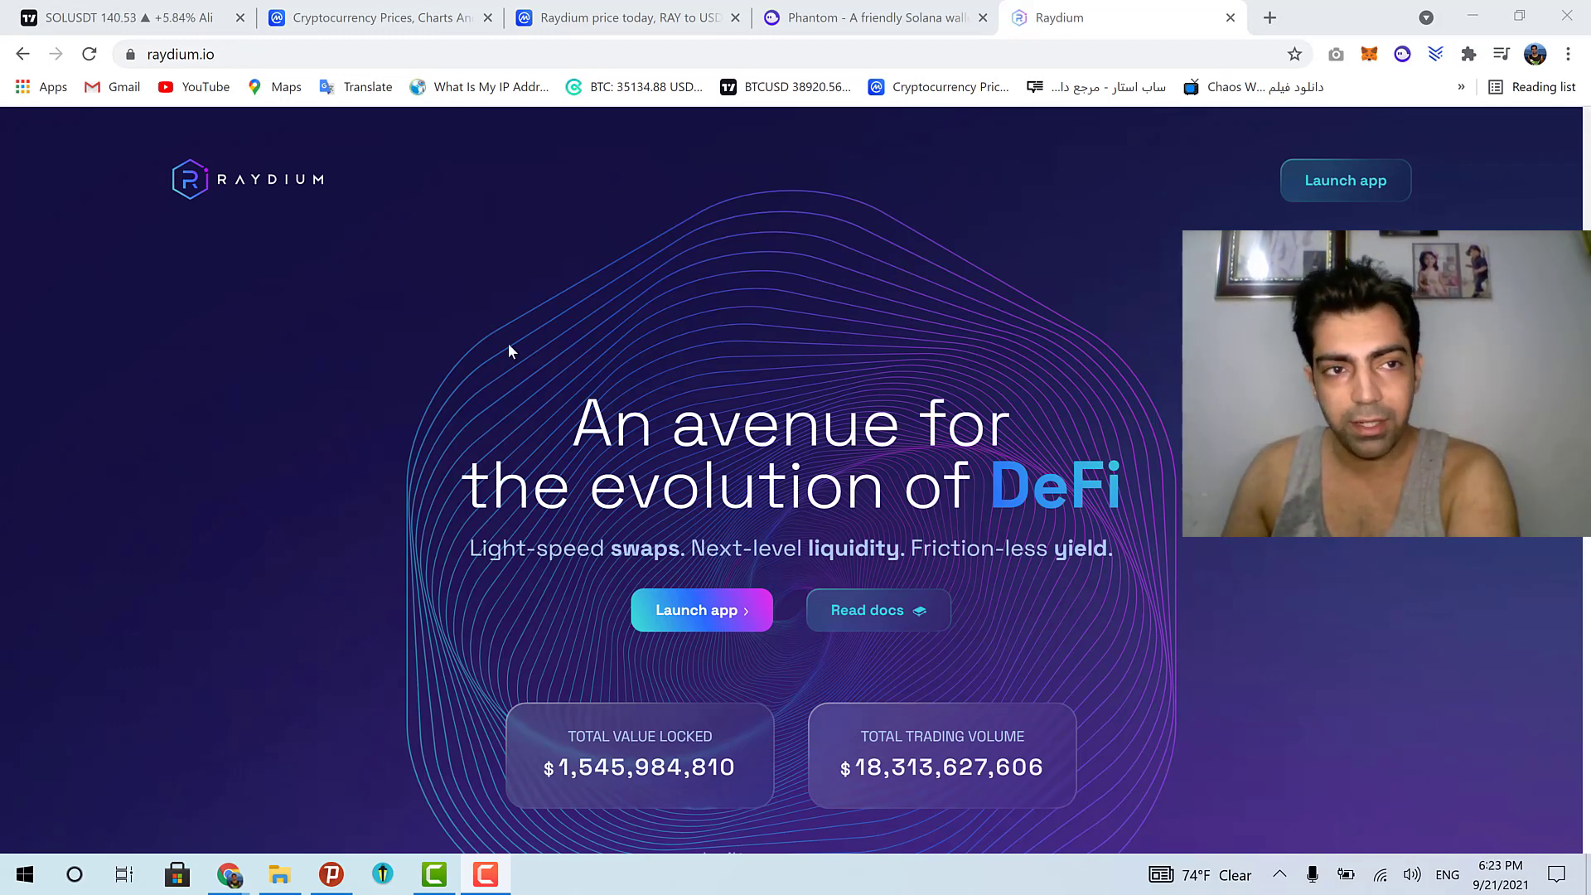
Browse the Phantom wallet website, scrolling down and back up.
left_click(837, 18)
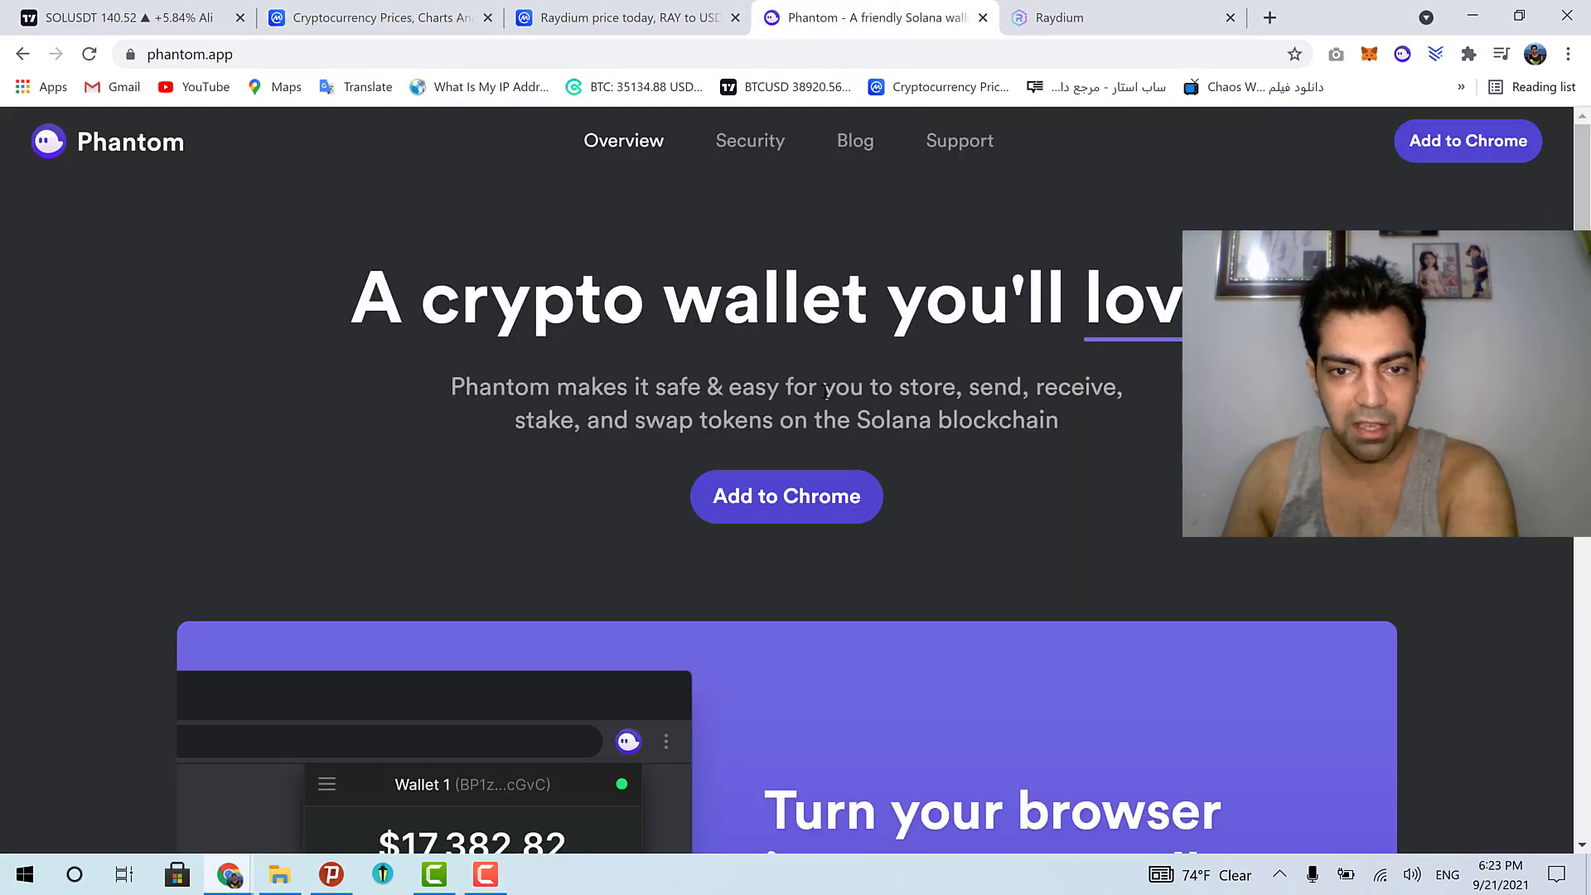
scroll(826, 391, "down", 3)
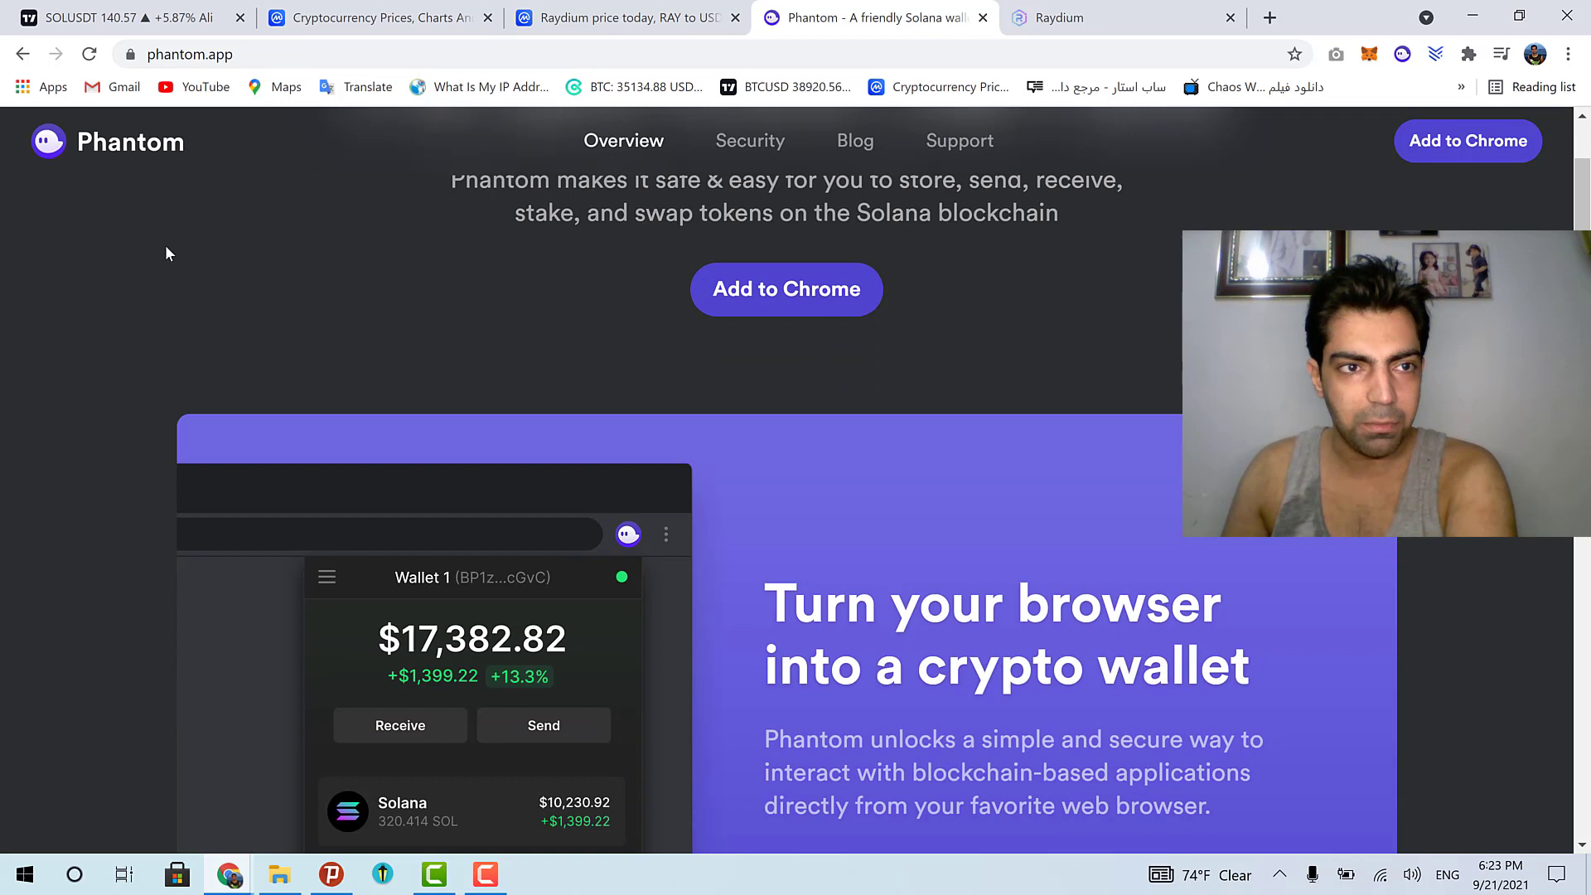
scroll(408, 378, "down", 1)
scroll(428, 656, "down", 2)
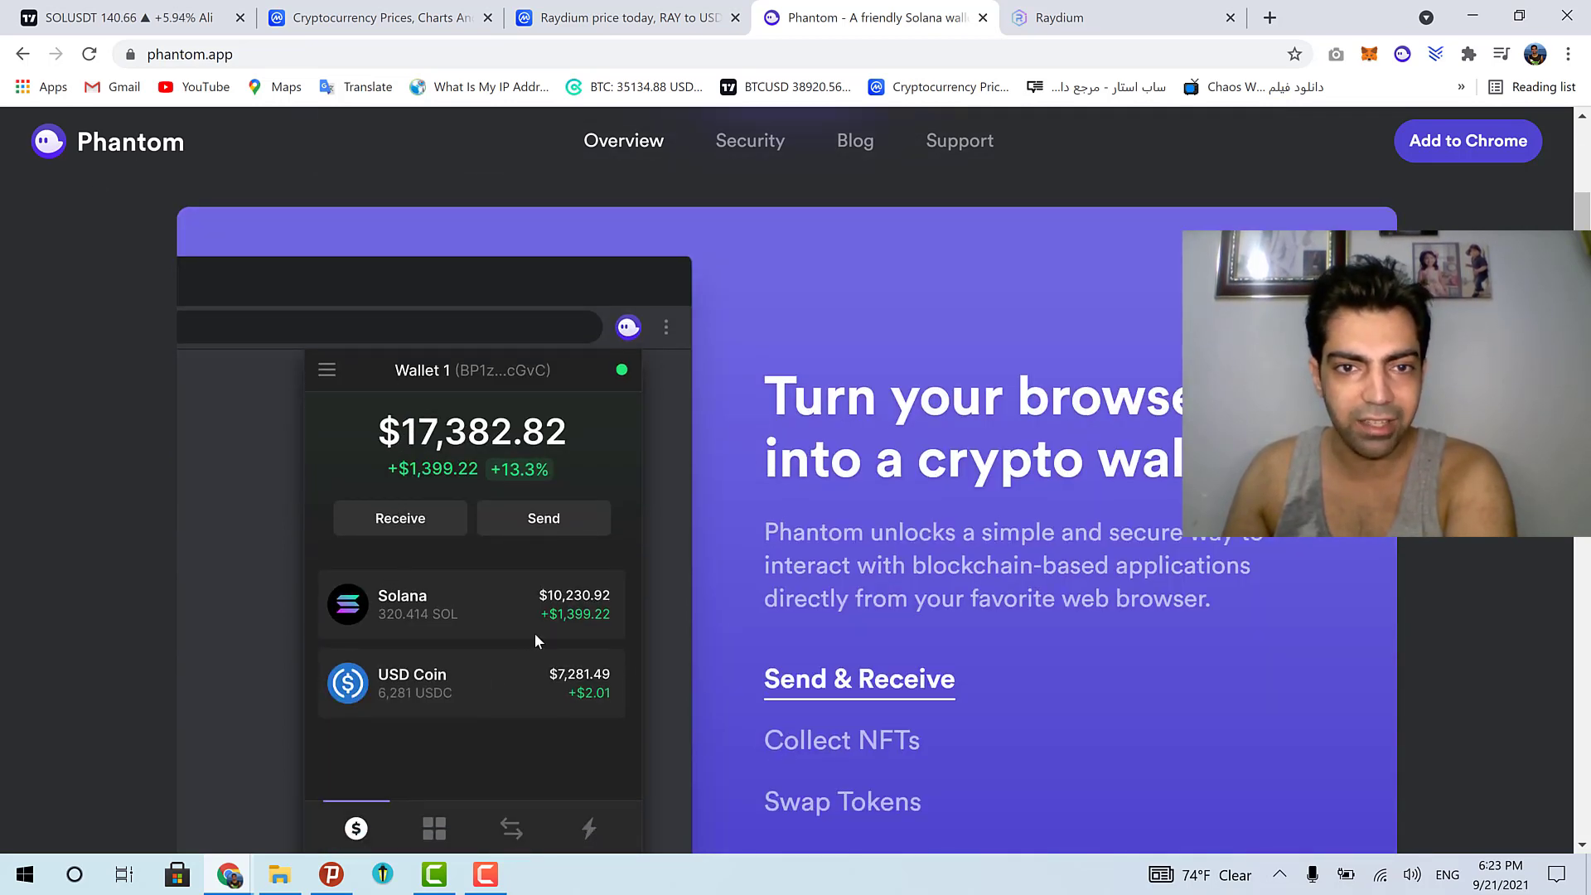
scroll(534, 640, "up", 5)
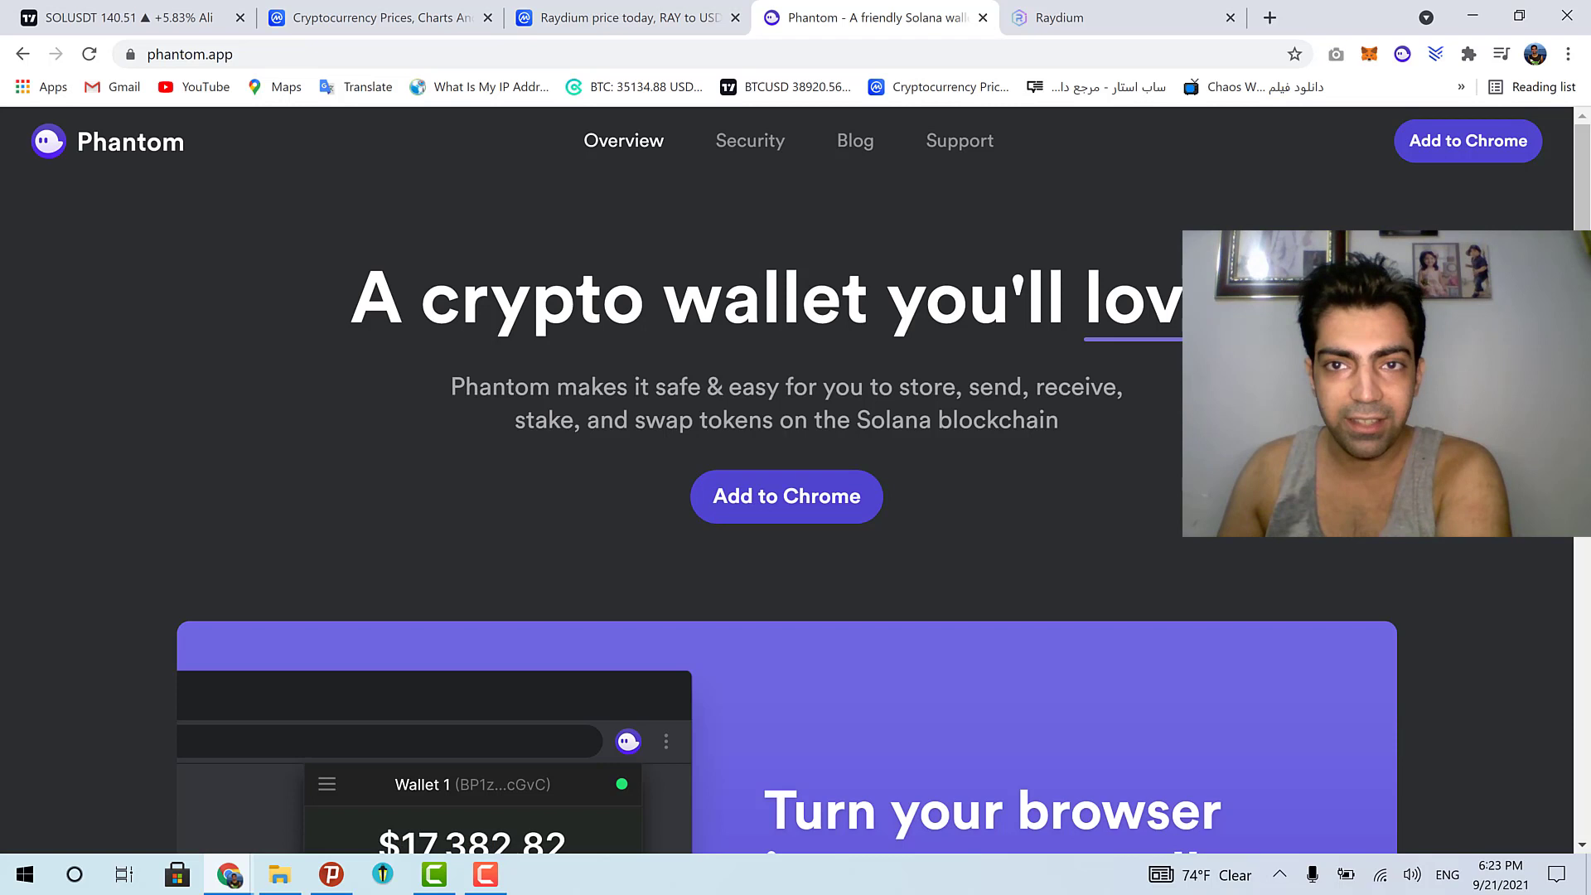
Bring up the Phantom extension's password unlock prompt, then go back to the Raydium site.
left_click(1402, 54)
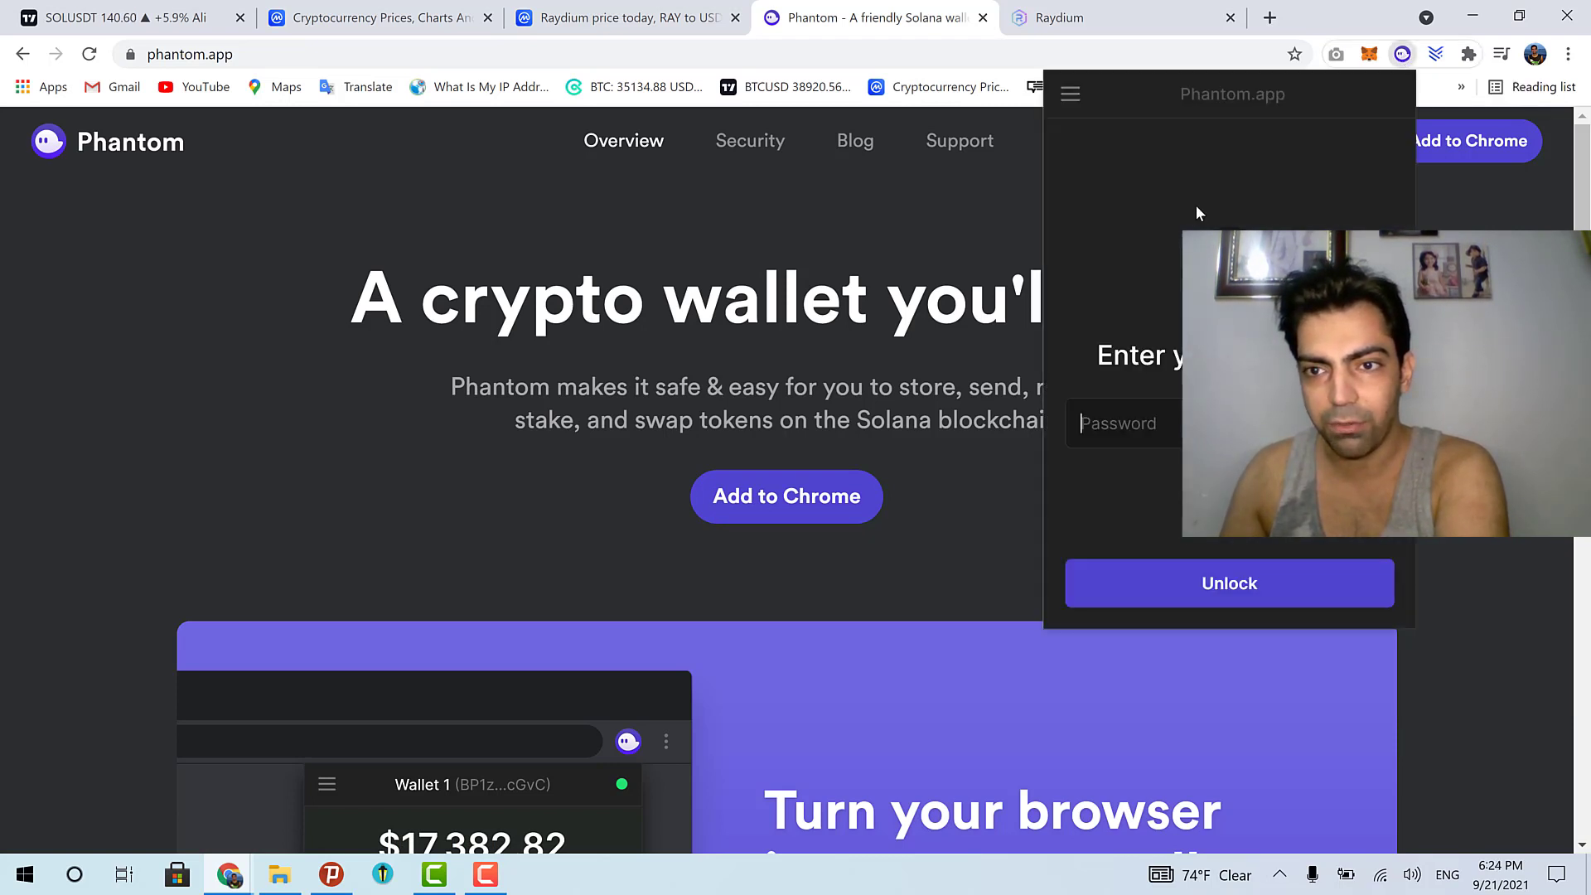
left_click(1463, 72)
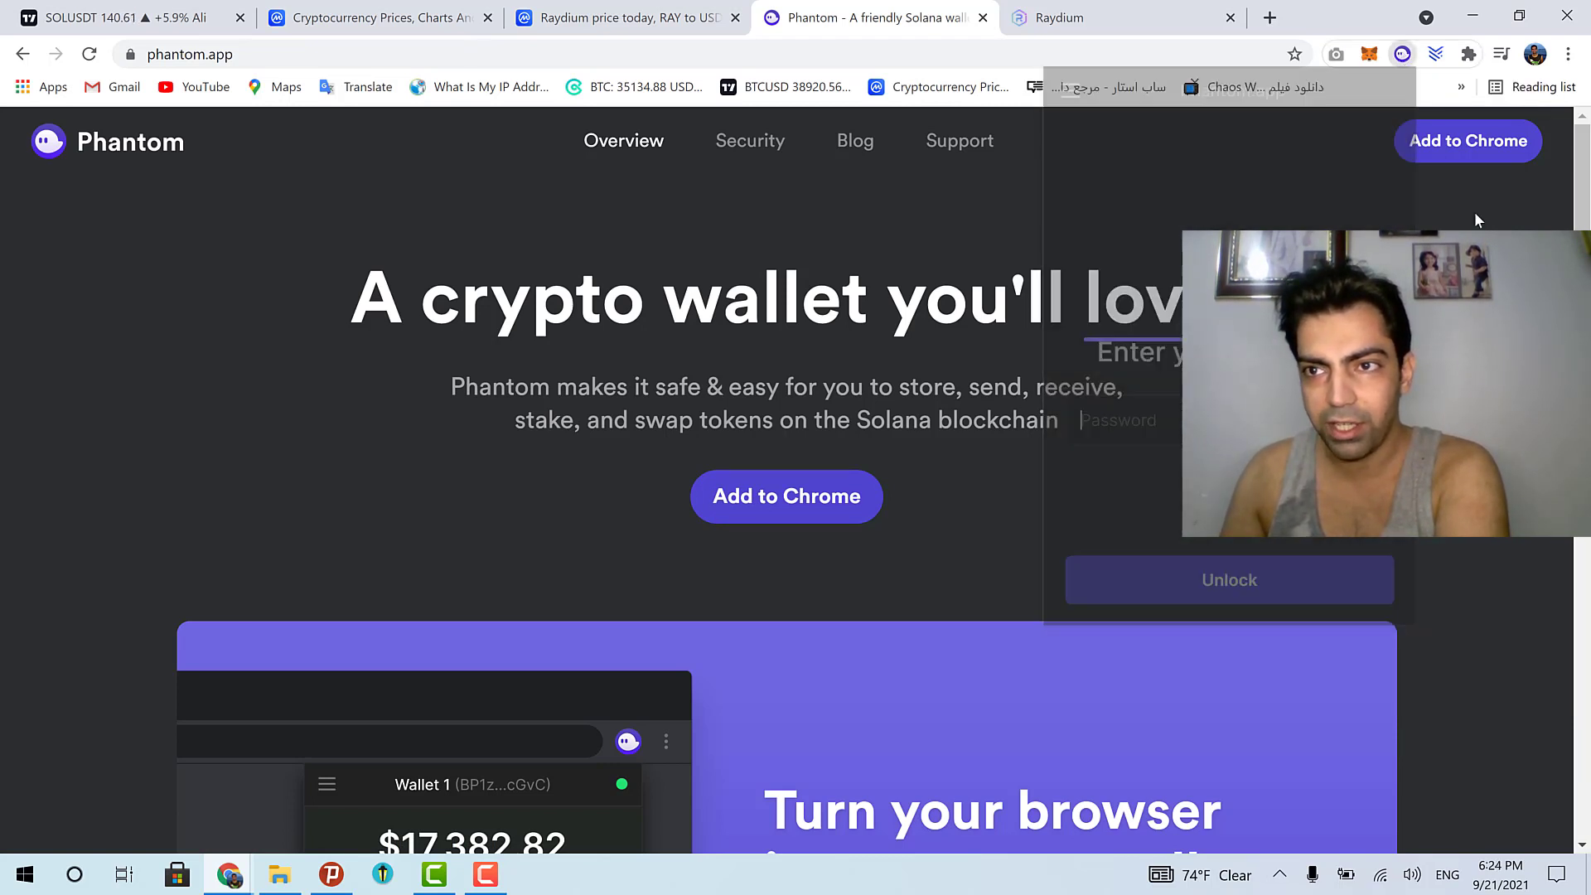
left_click(1468, 55)
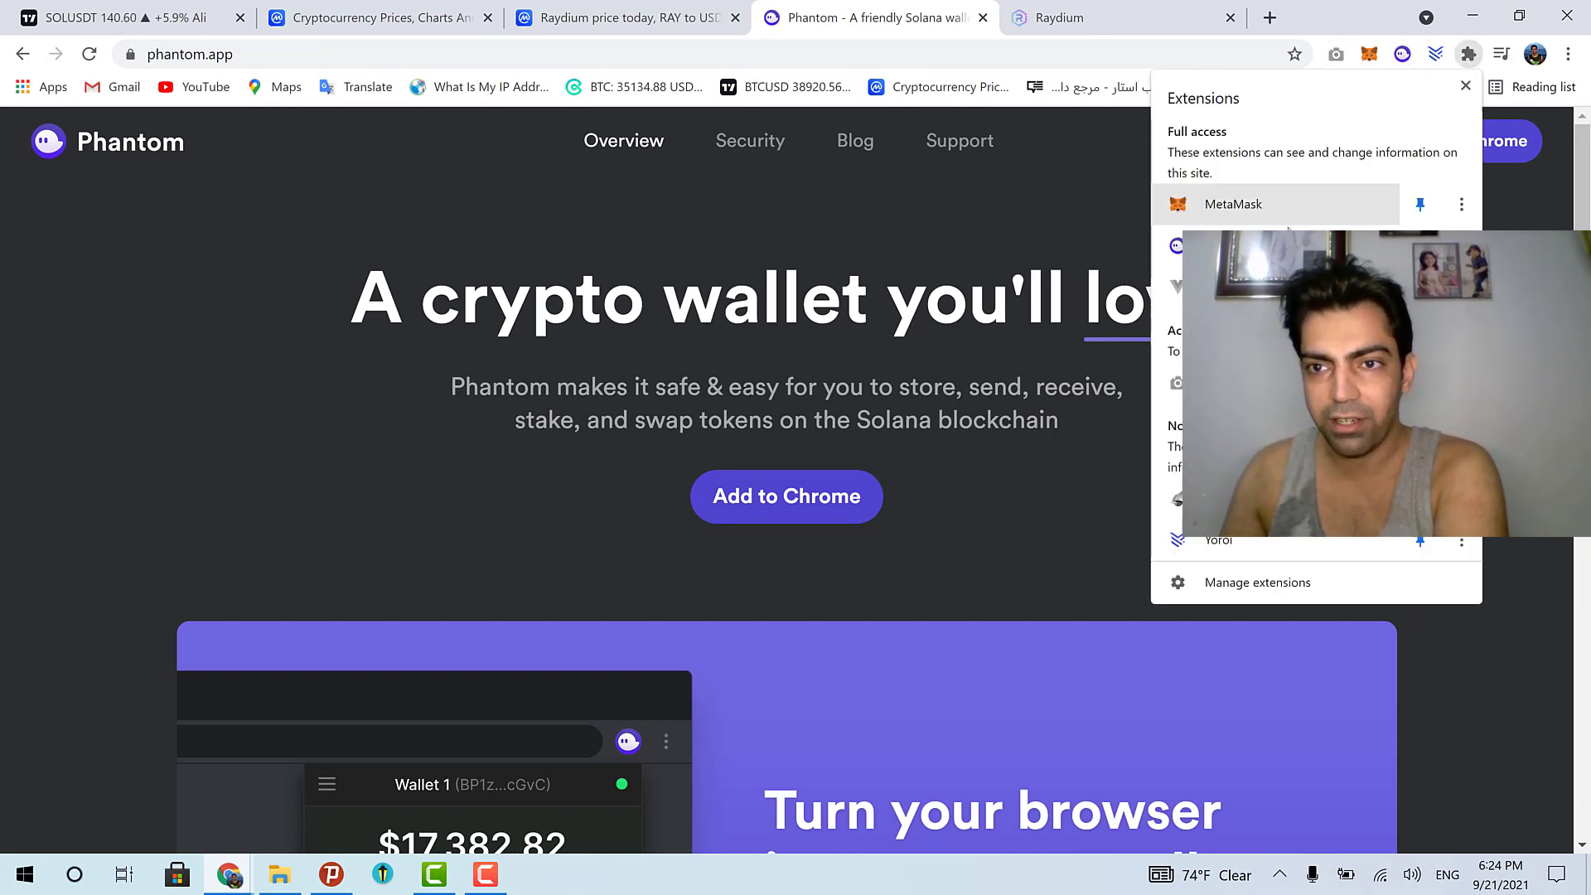
left_click(1402, 55)
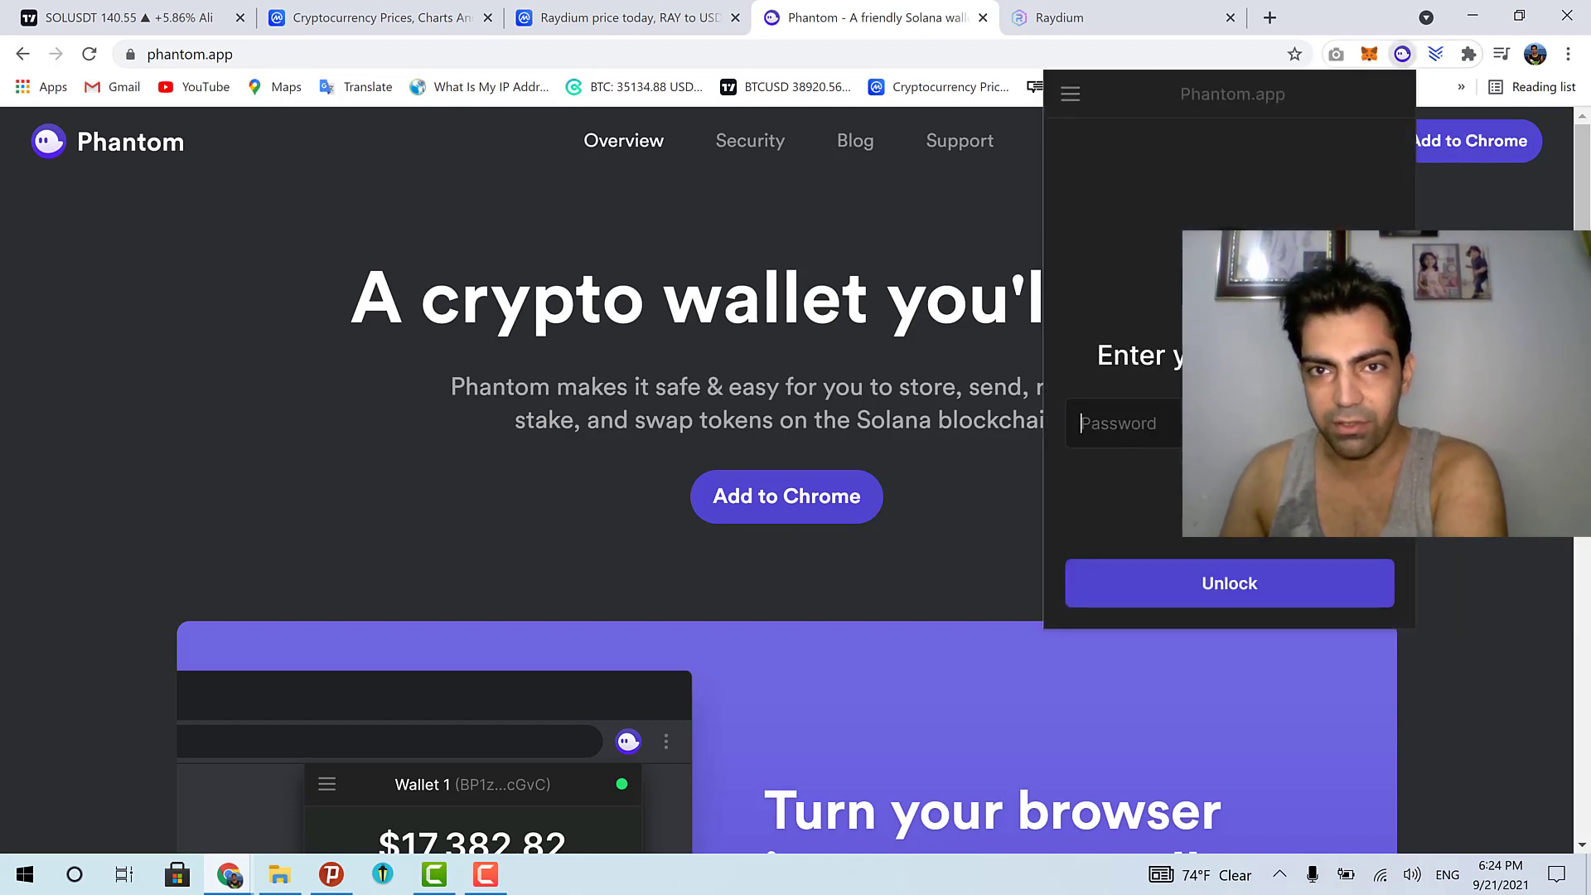
left_click(1061, 9)
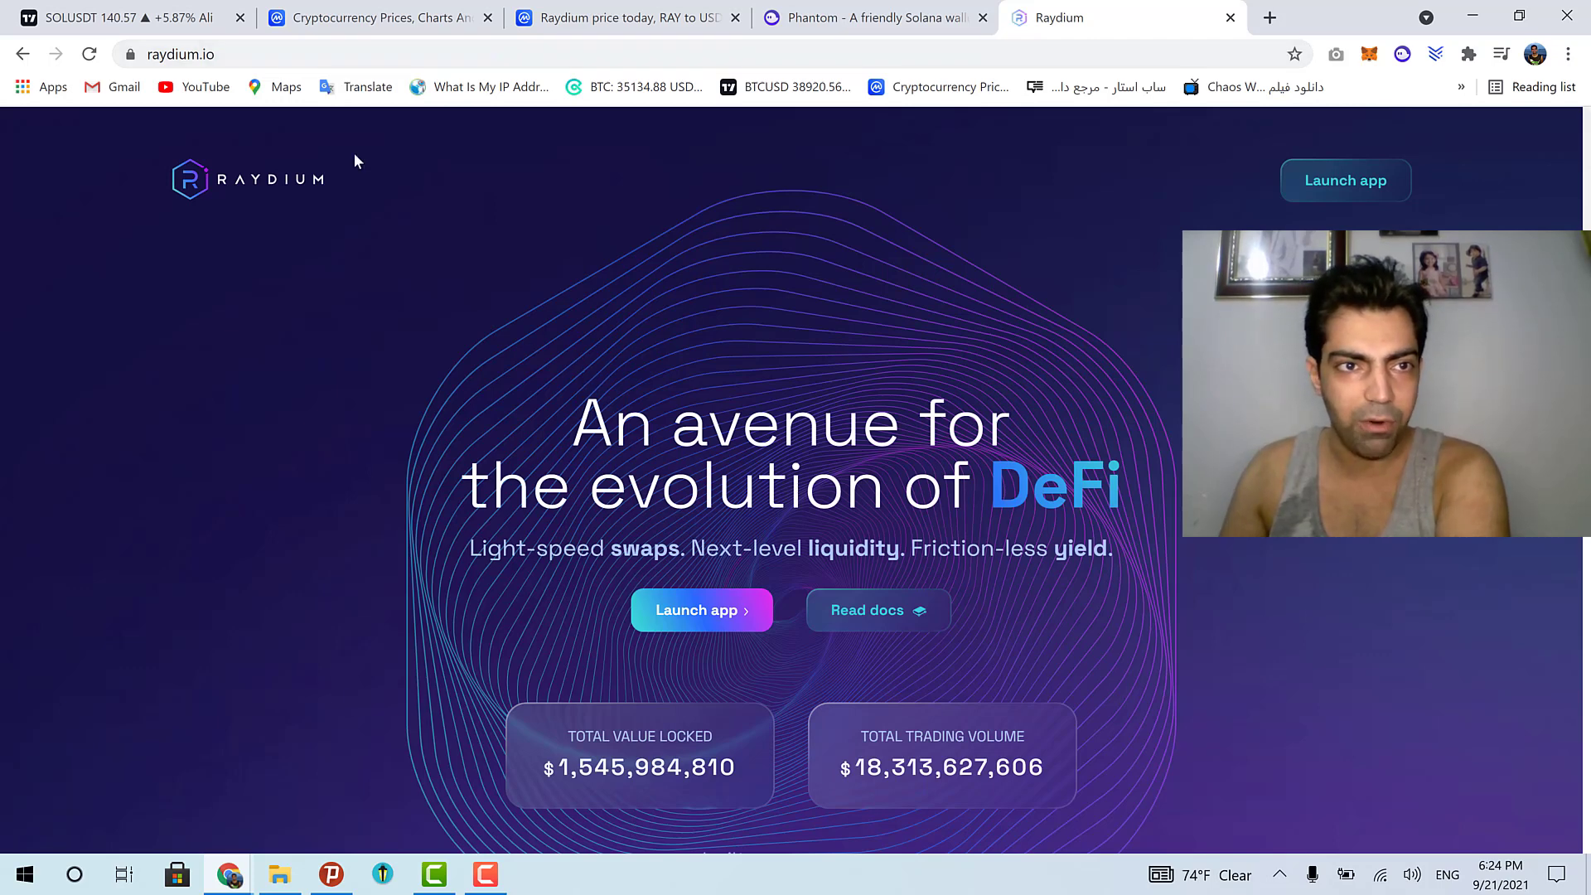
Launch the Raydium Swap page, dismiss the 'Connect wallet failed' notice and list the available wallets.
left_click(203, 54)
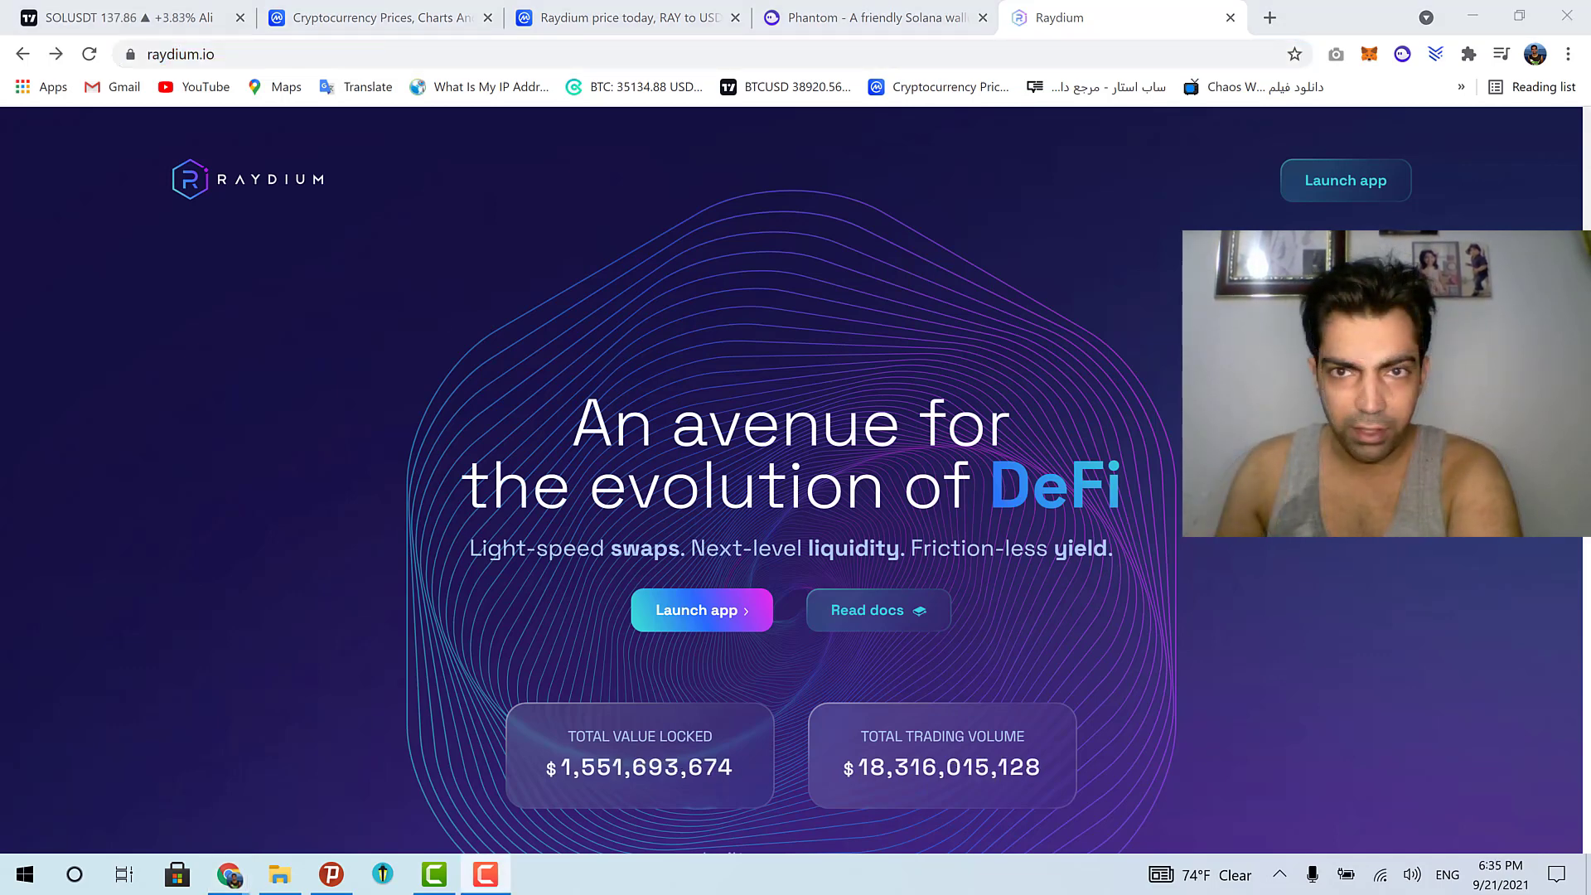
left_click(1326, 190)
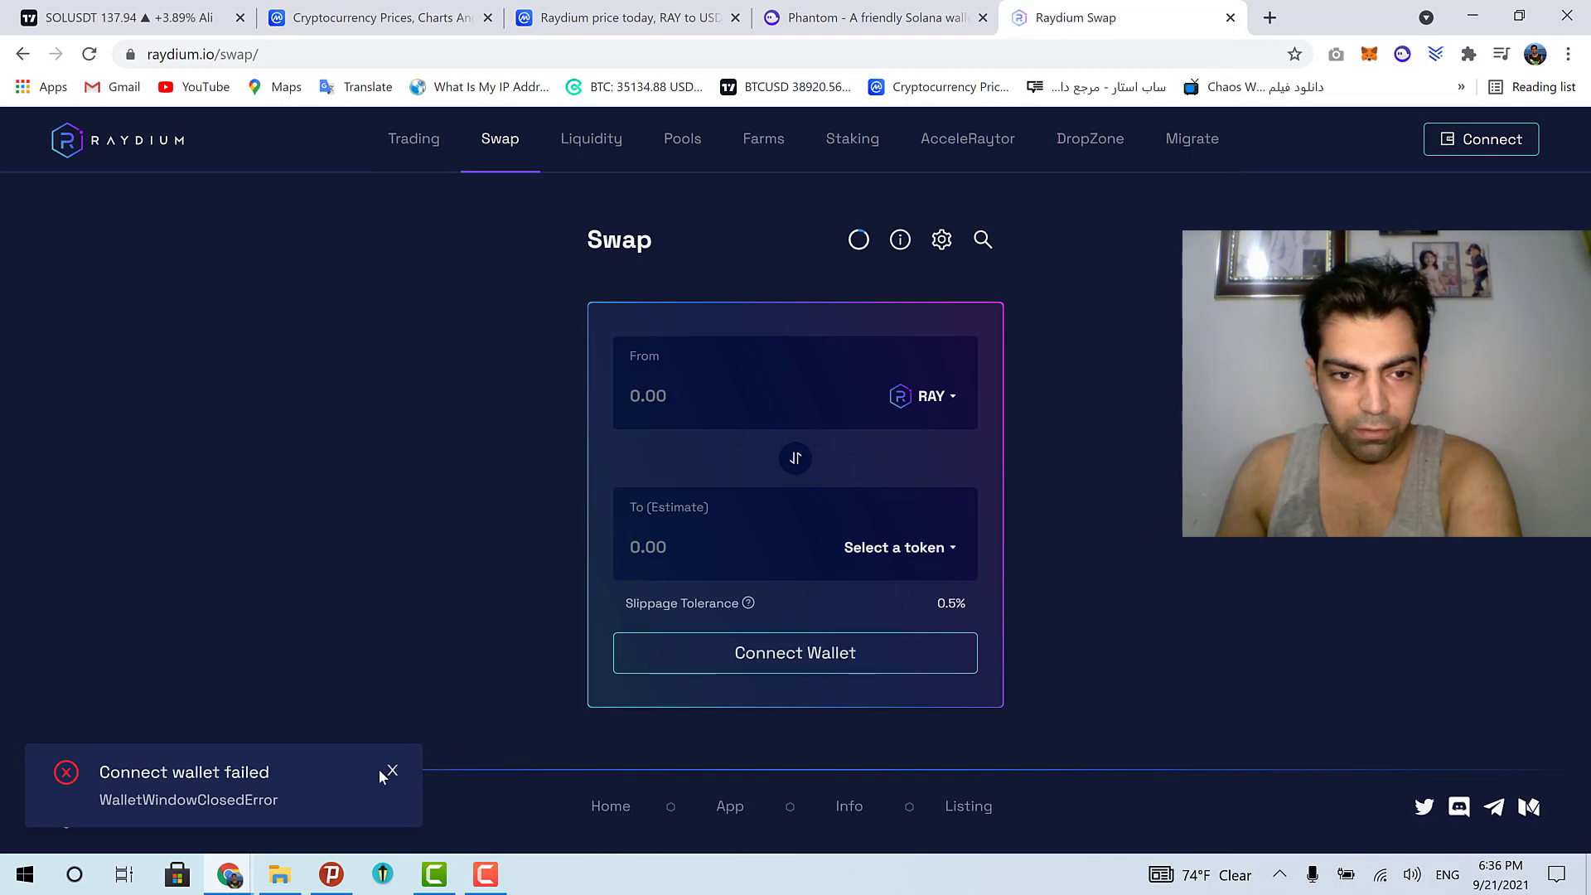
left_click(388, 771)
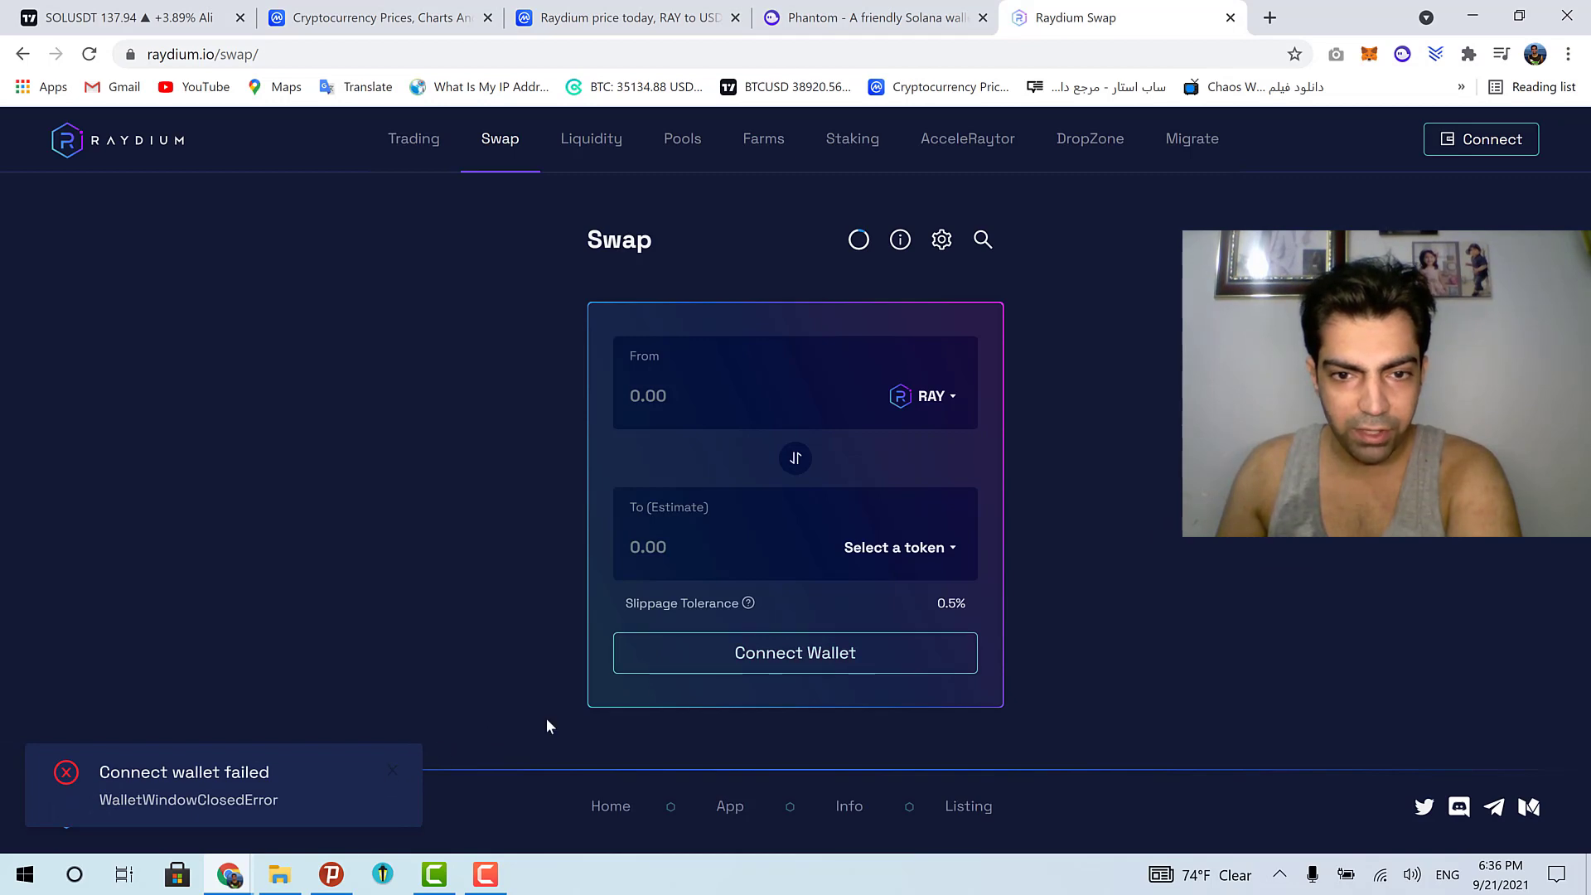
left_click(798, 654)
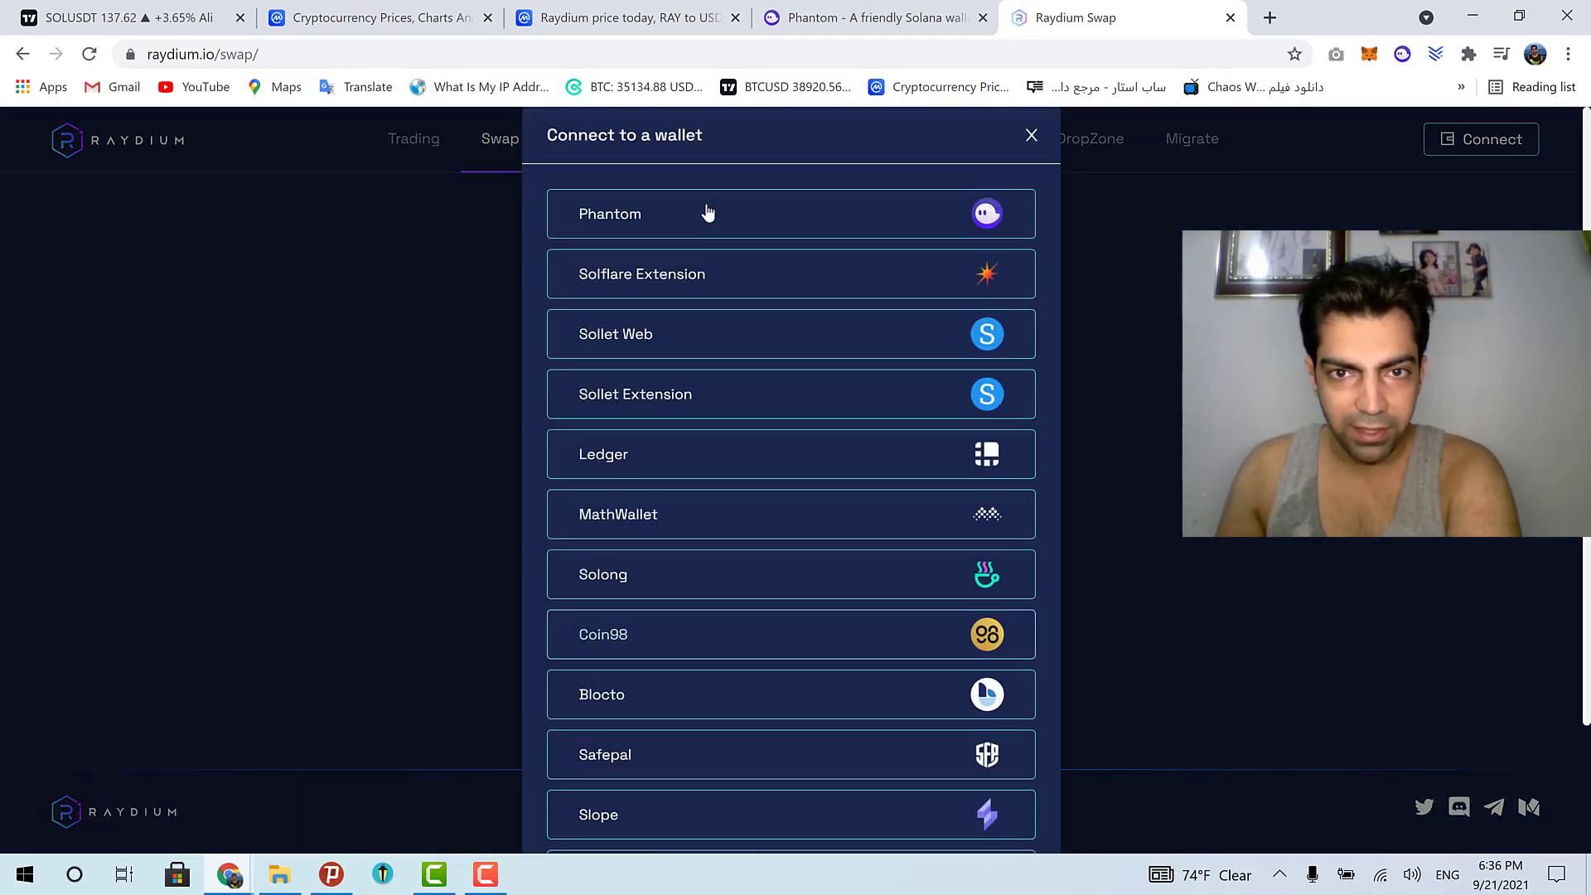
Connect Phantom to Raydium by unlocking and approving it, showing a 0.000019 RAY balance.
left_click(707, 215)
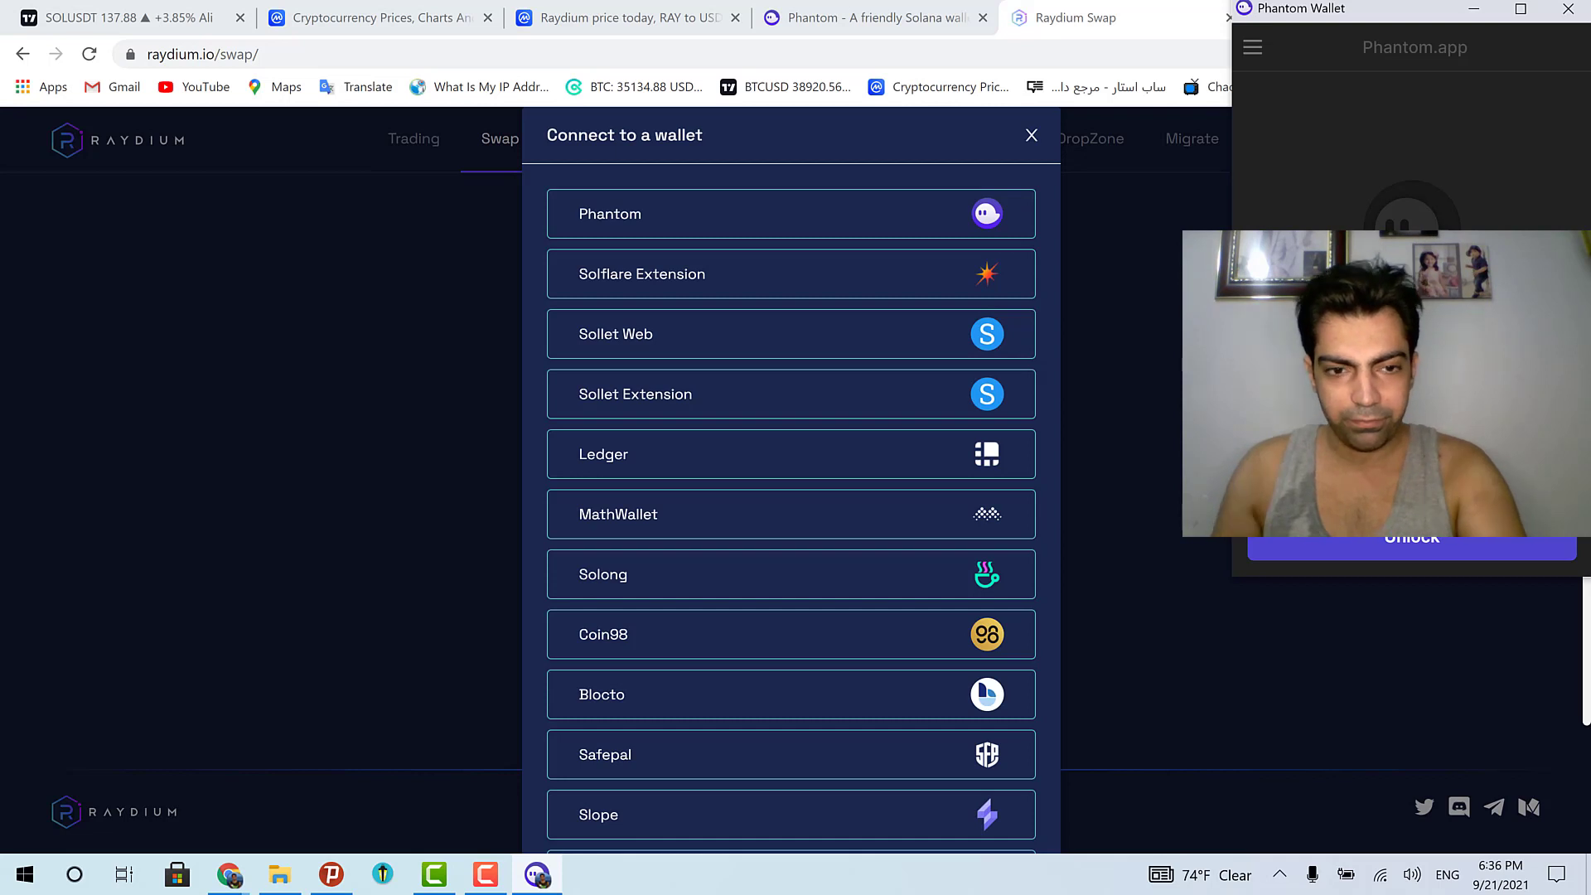
key("Return")
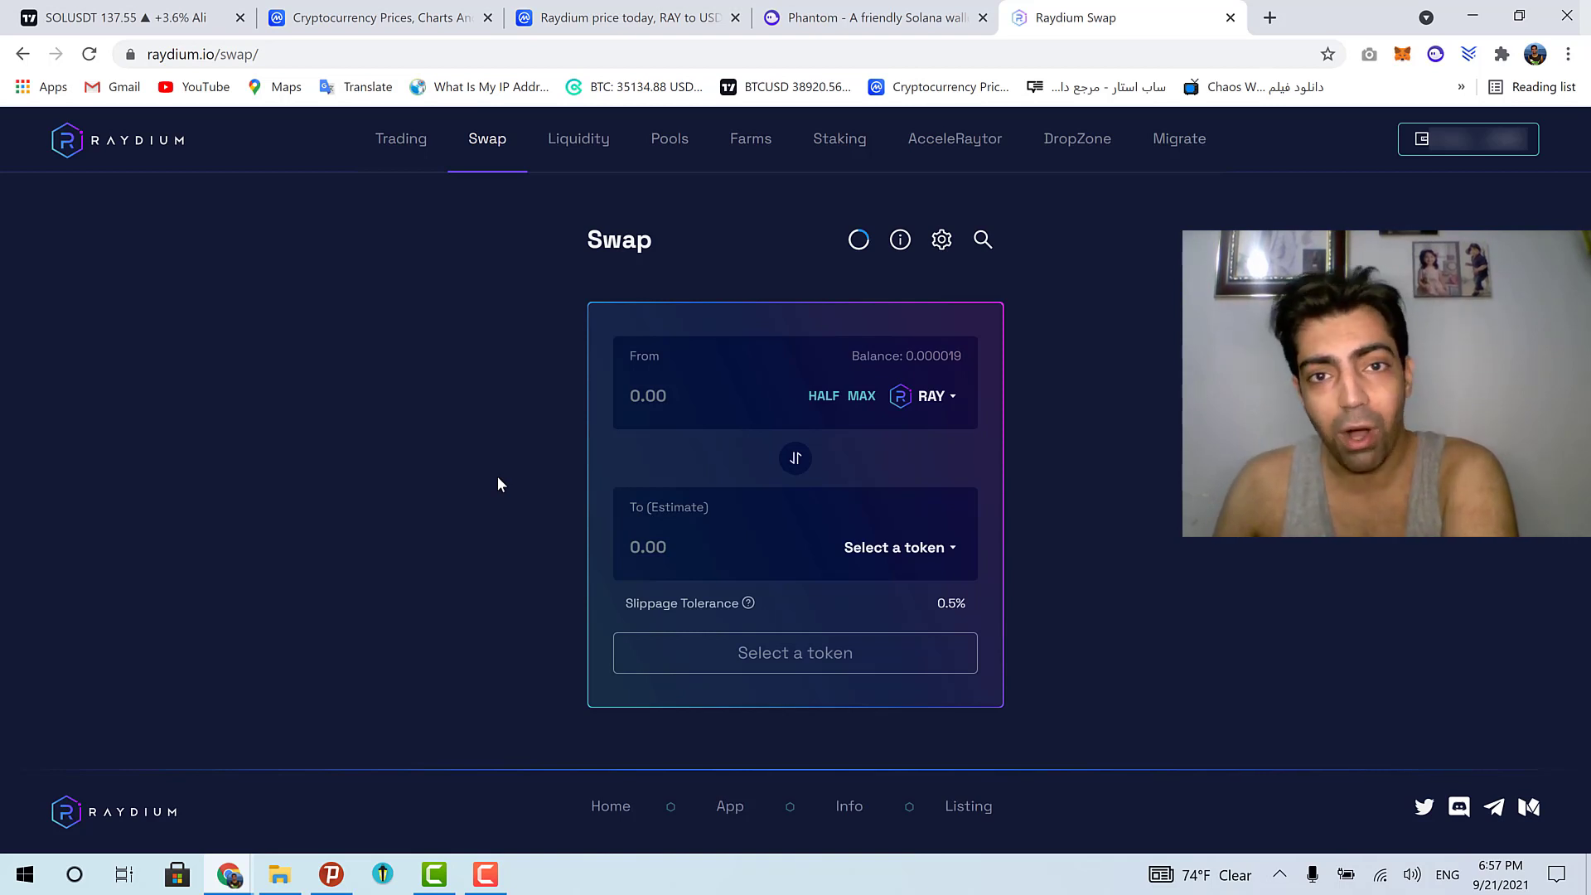
Filter Farms to Raydium and find the RAY-SOL LP farm with 0.000979 RAY pending at 49.62% APR.
left_click(754, 143)
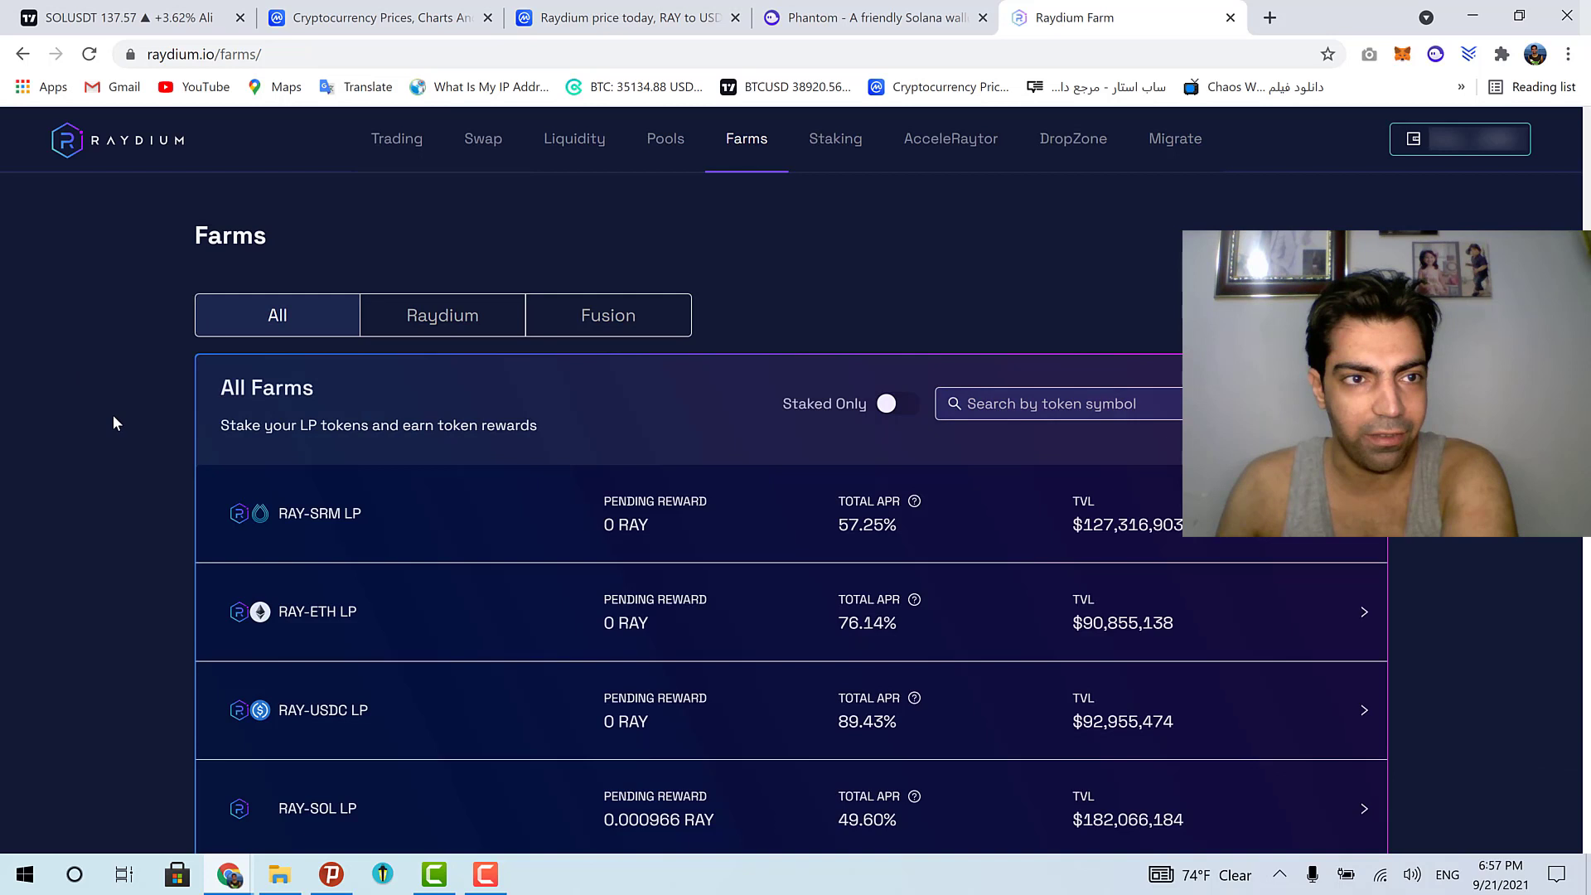
left_click(445, 323)
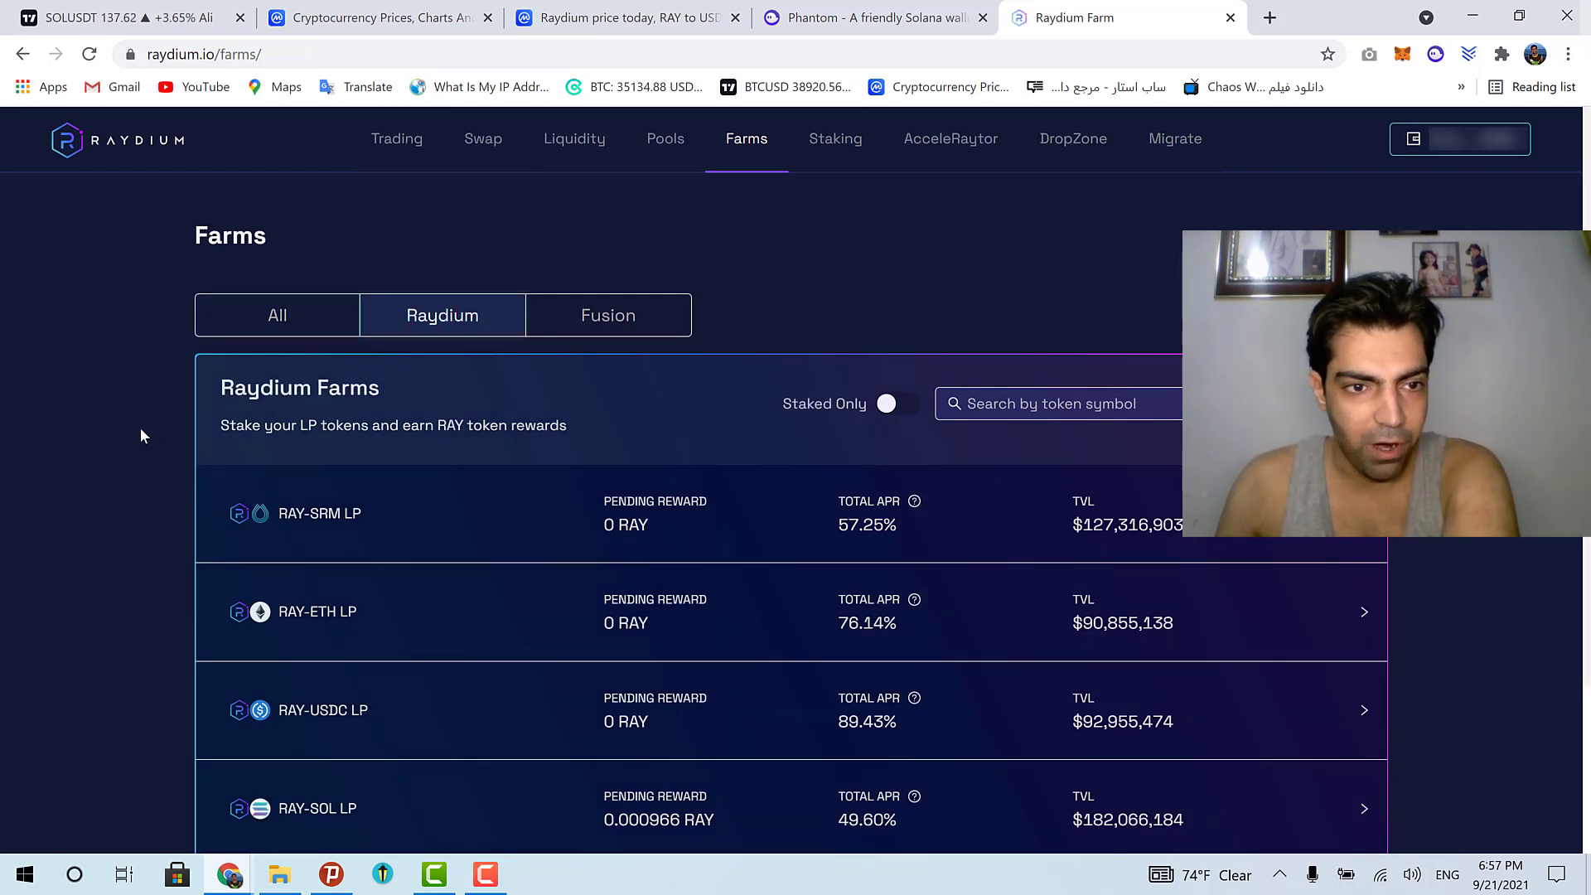
scroll(126, 433, "down", 1)
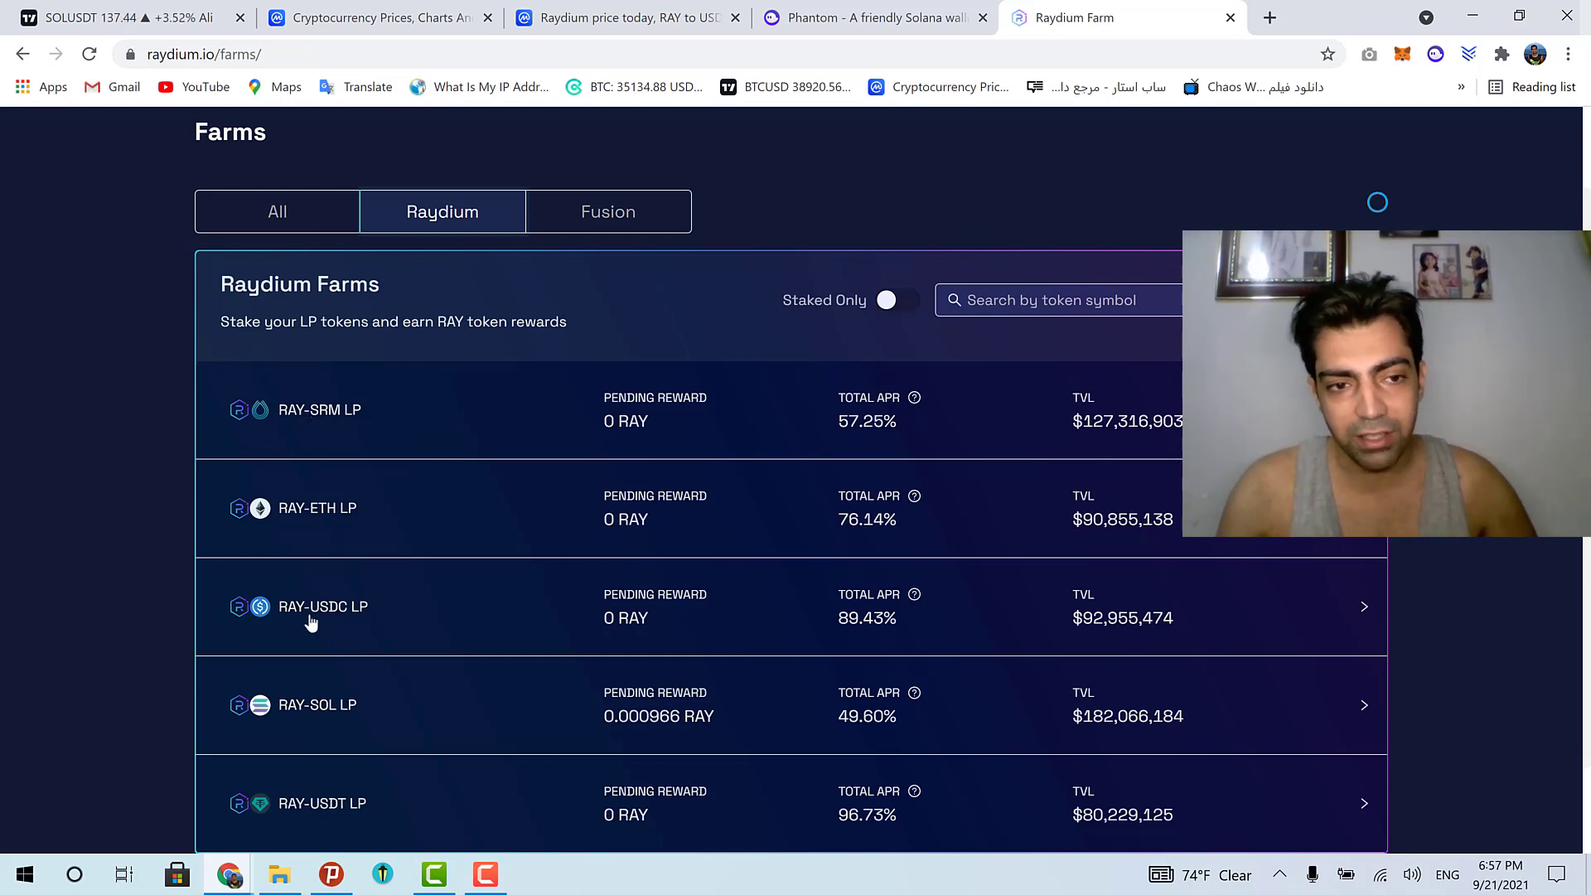
scroll(335, 609, "down", 1)
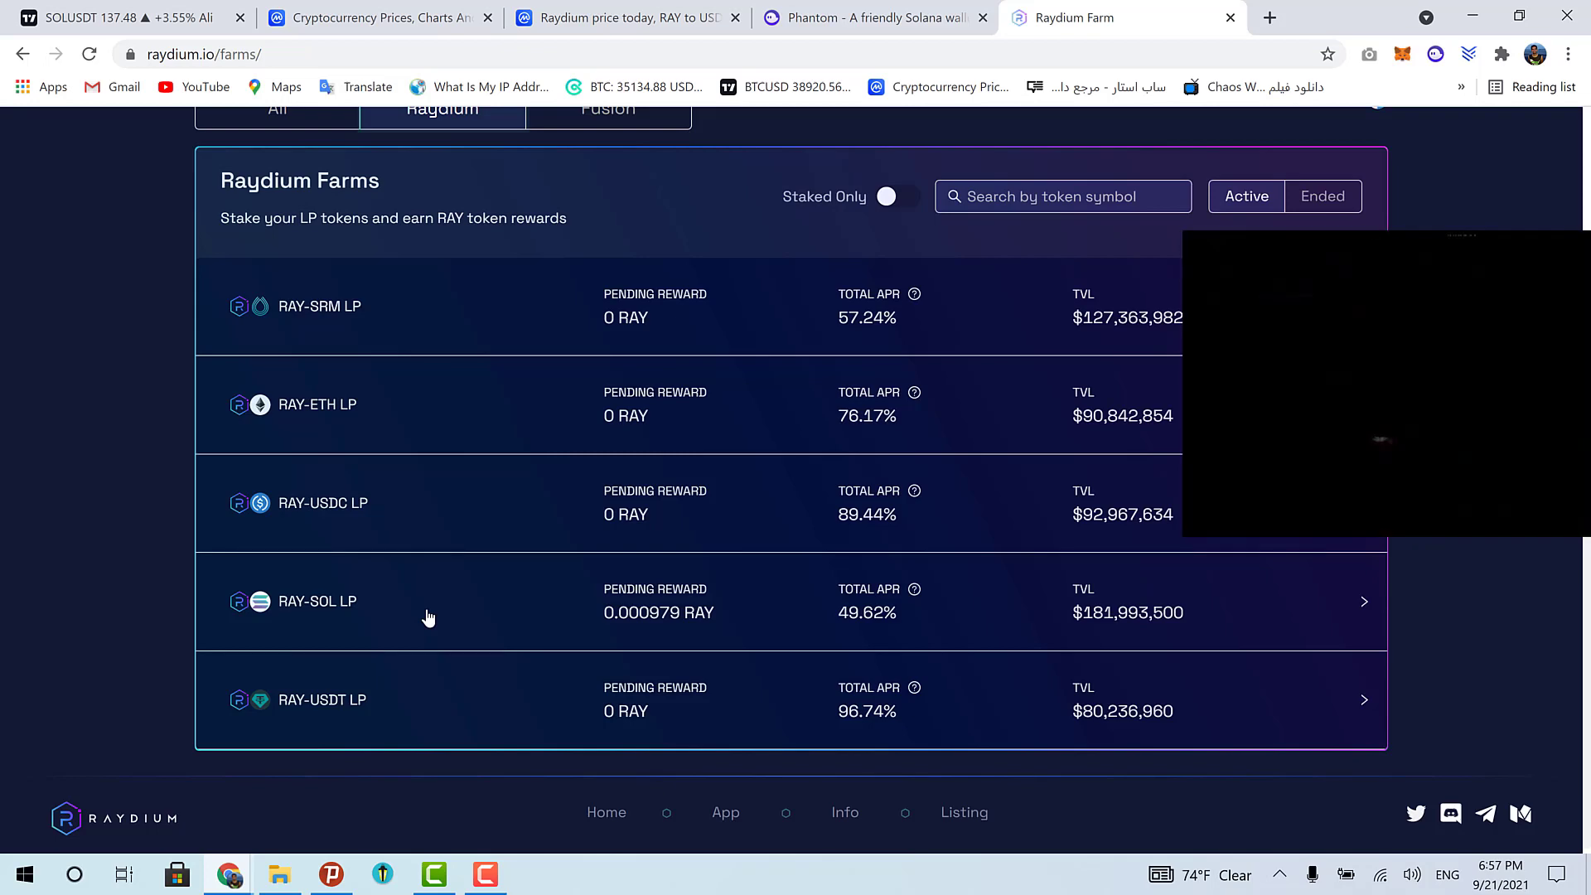
scroll(428, 617, "up", 3)
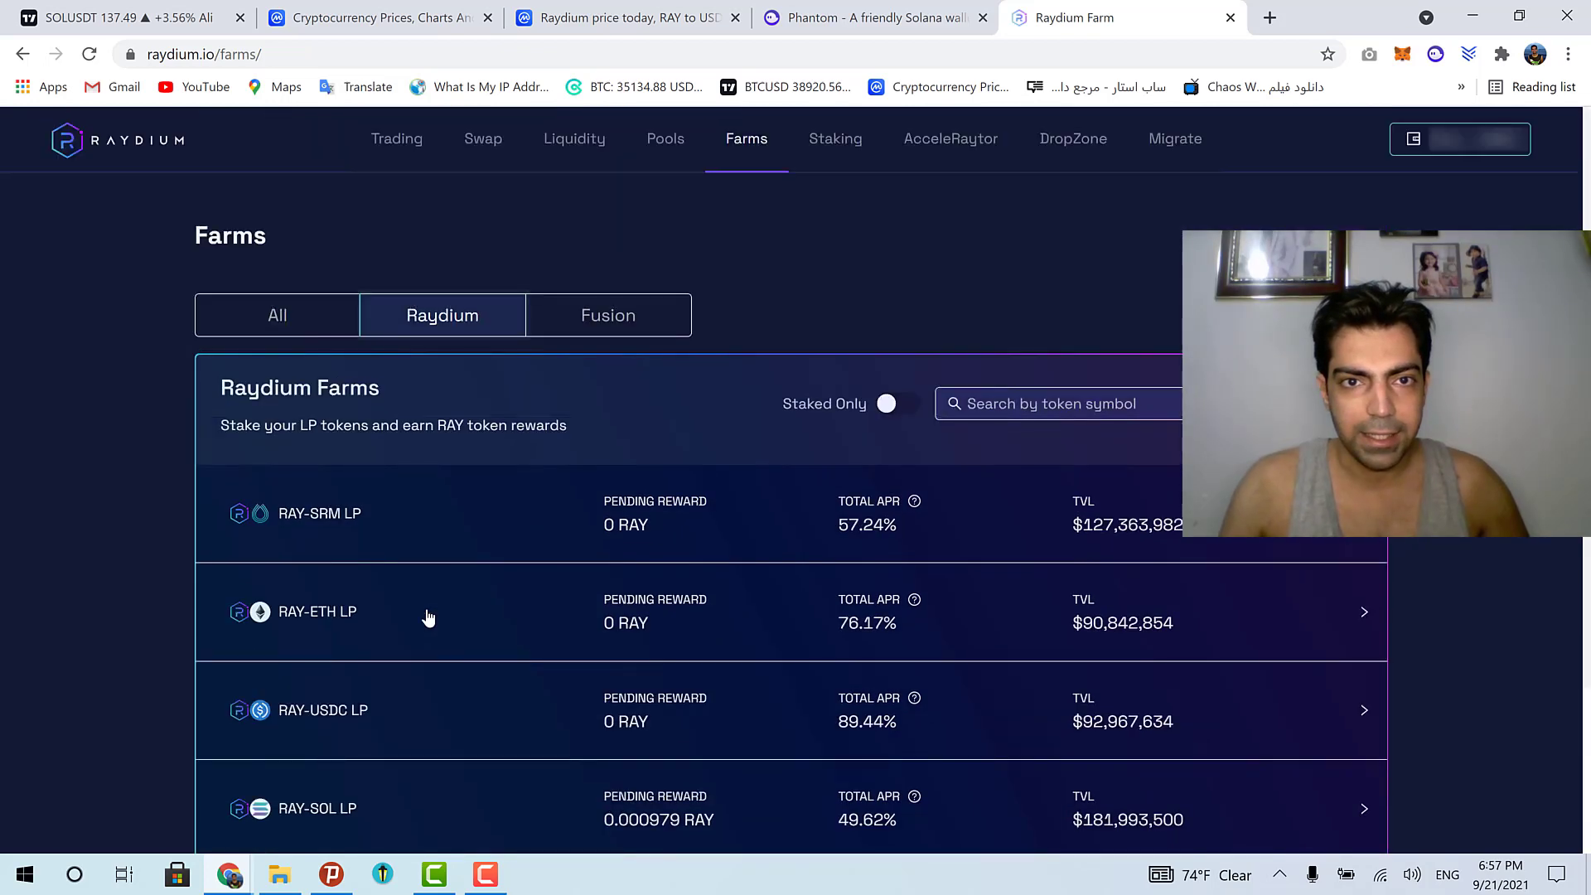
Go to the Liquidity page, where Add Liquidity shows RAY with a 0.000019 balance.
left_click(562, 149)
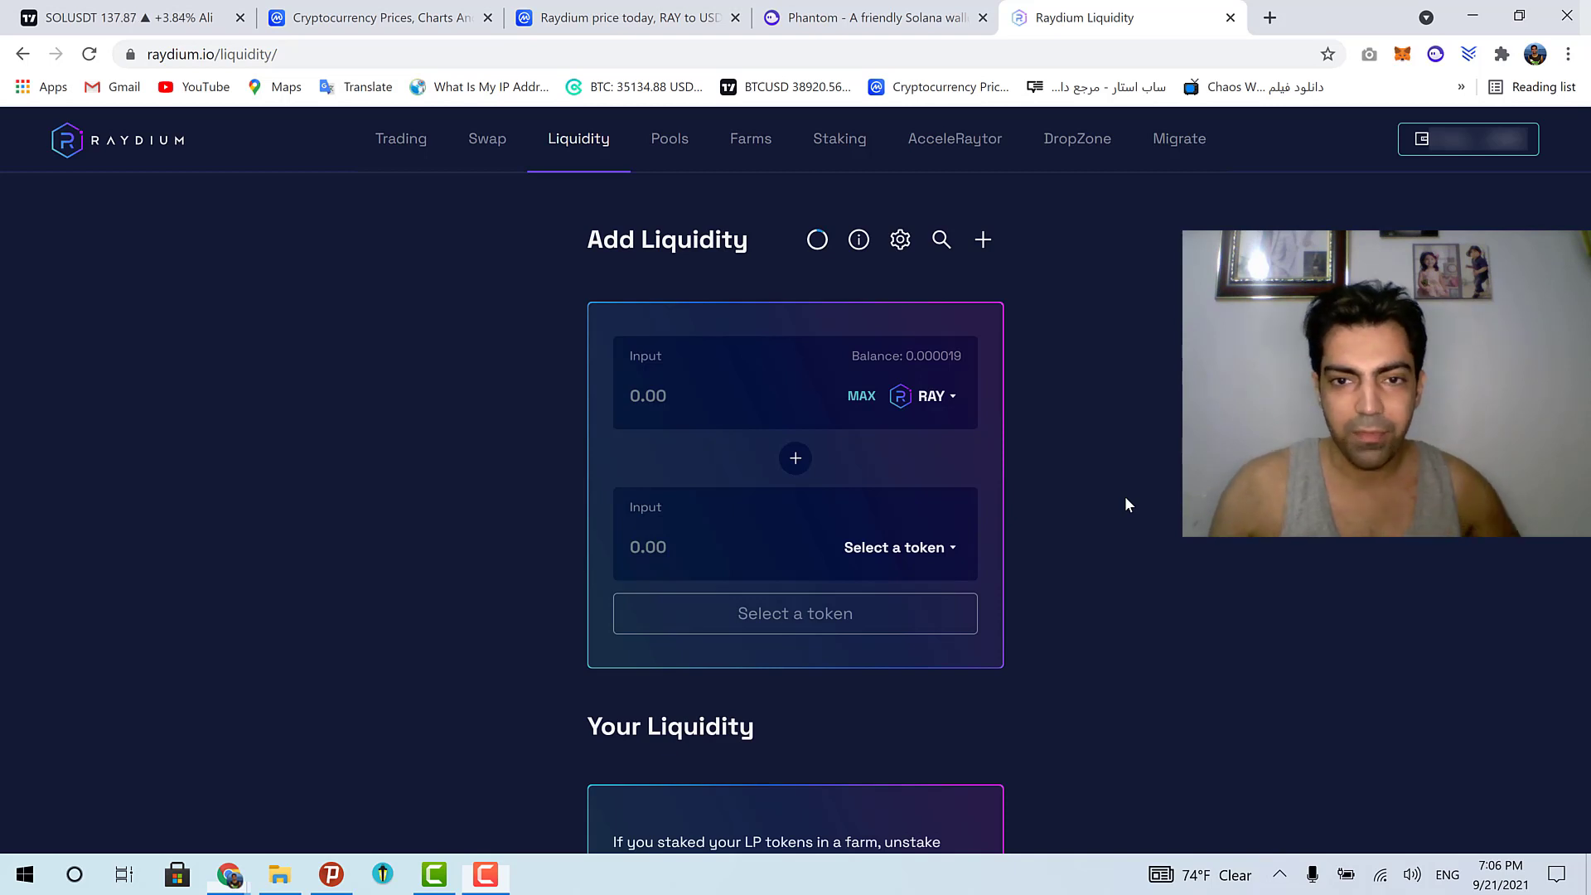
Choose SOL as the first deposit token and RAY as the second.
left_click(944, 406)
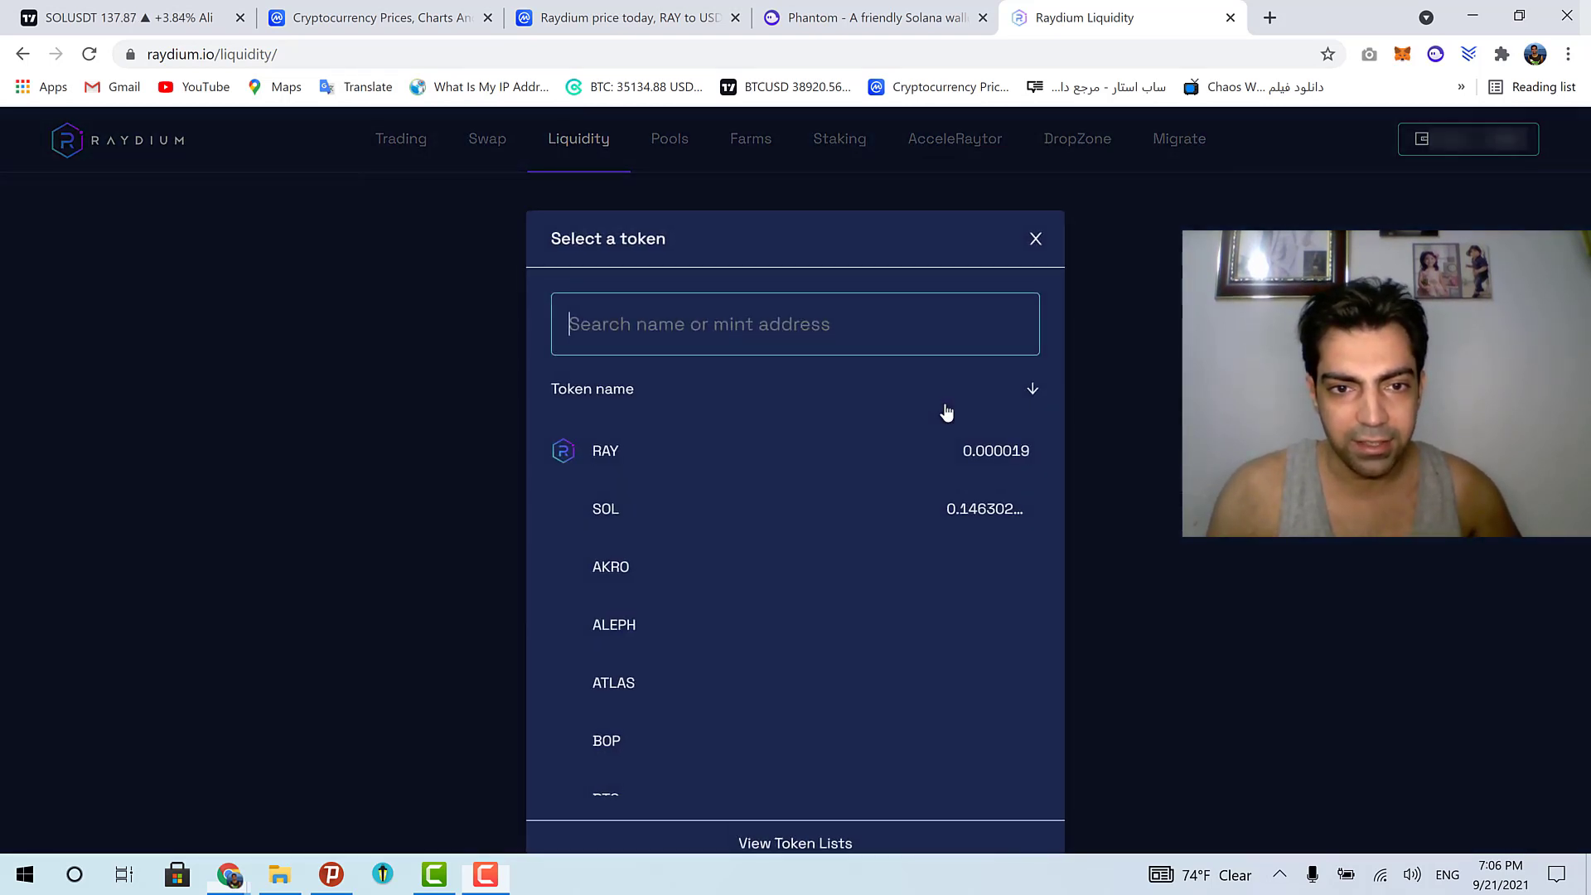
left_click(650, 519)
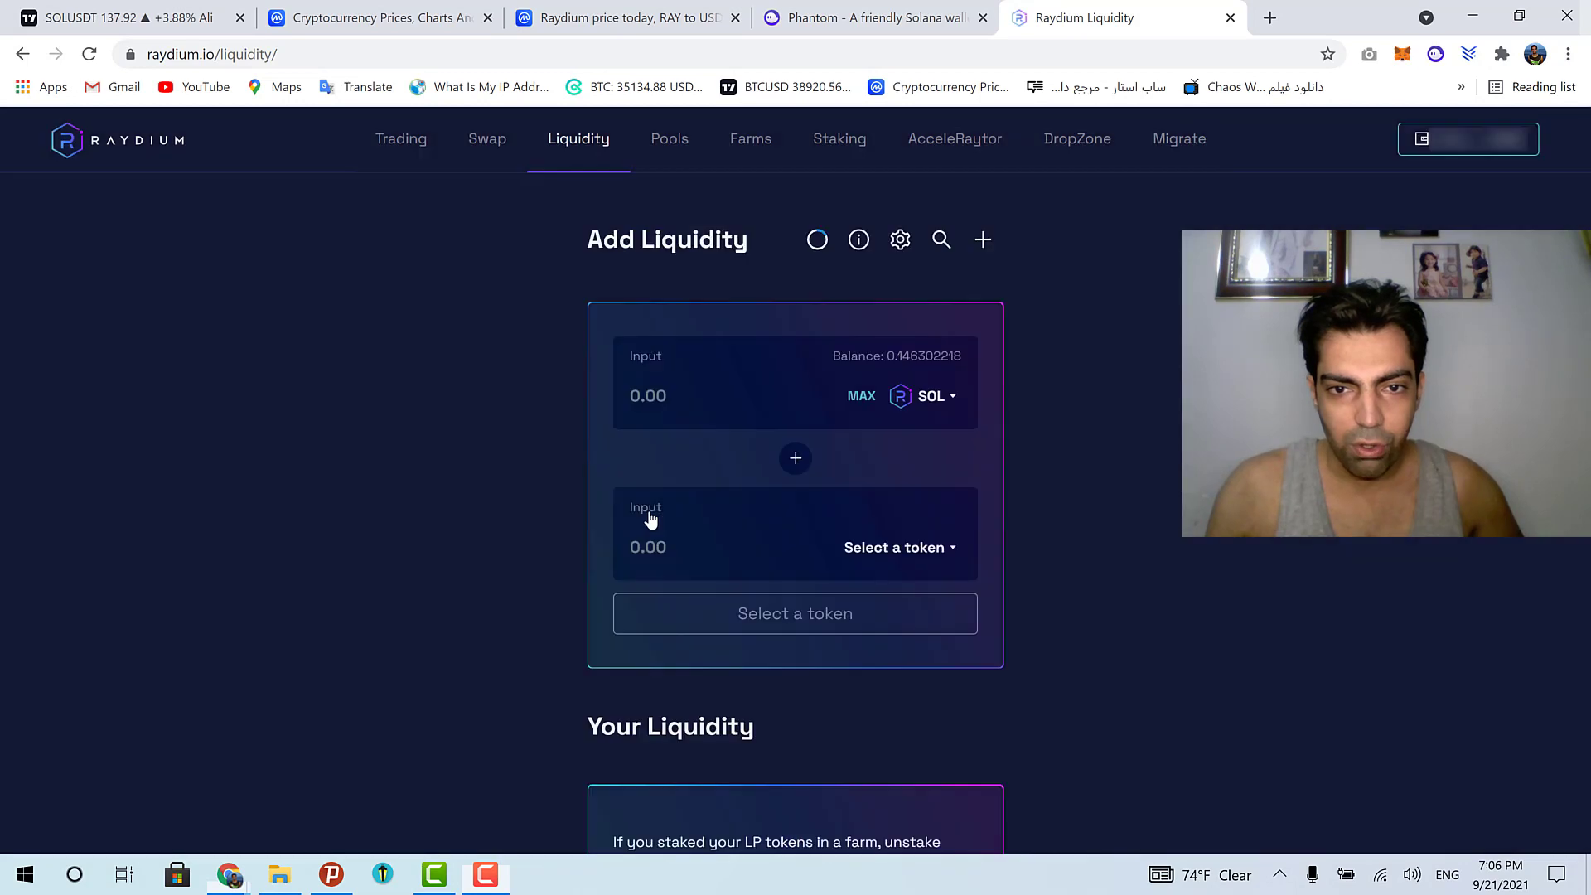
left_click(923, 558)
left_click(675, 454)
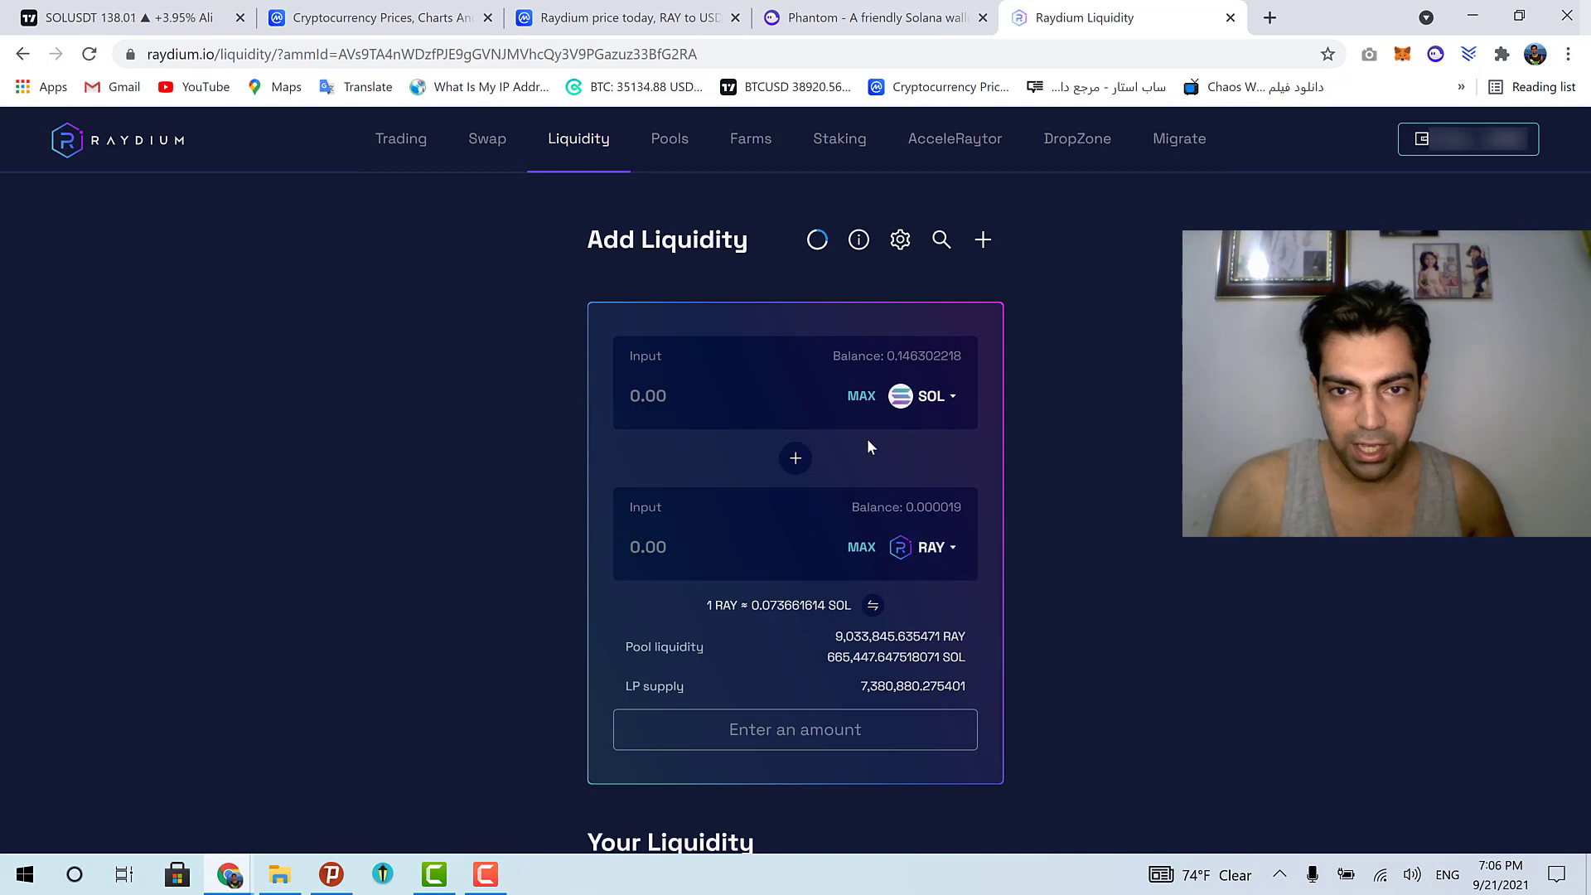
Set the SOL deposit to 0.04, giving a required 0.547243 RAY, and select that RAY amount.
left_click(862, 396)
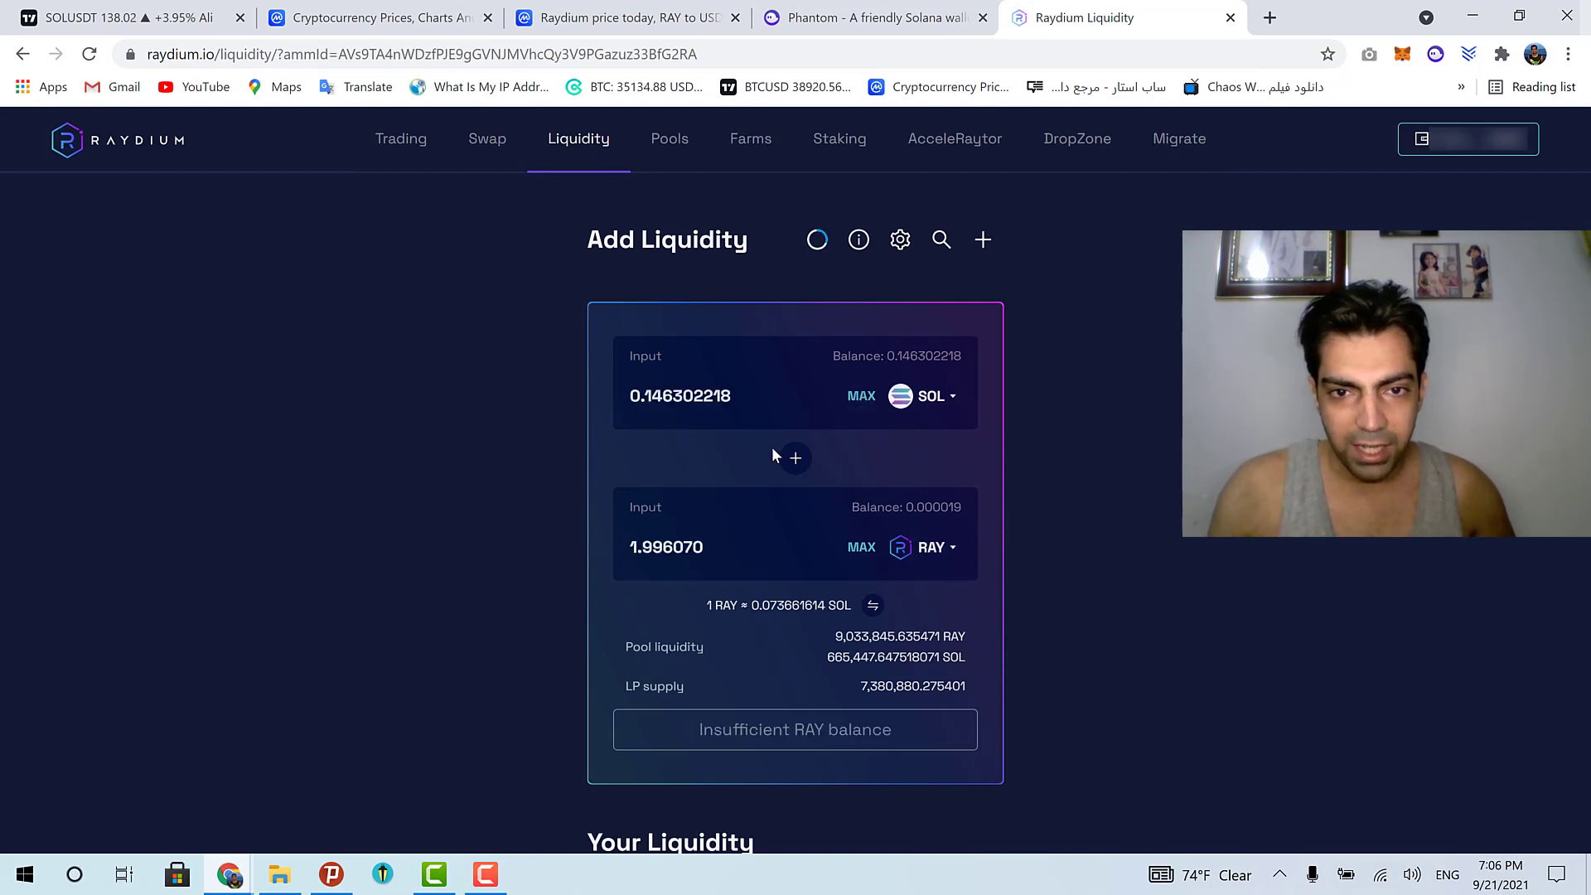
left_click(747, 399)
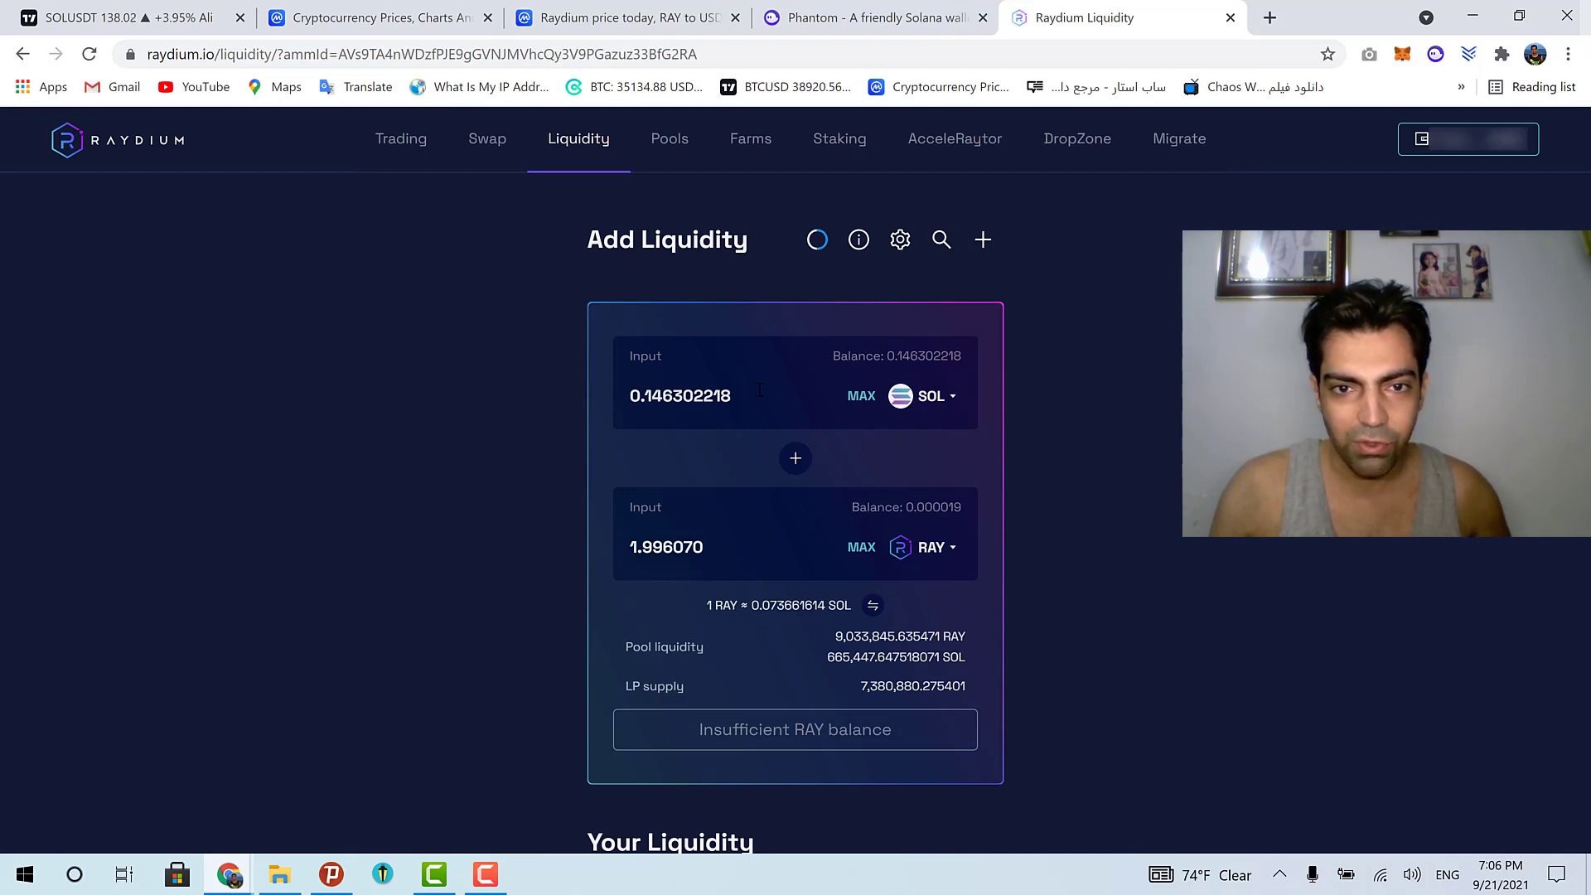
left_click_drag(731, 395, 645, 396)
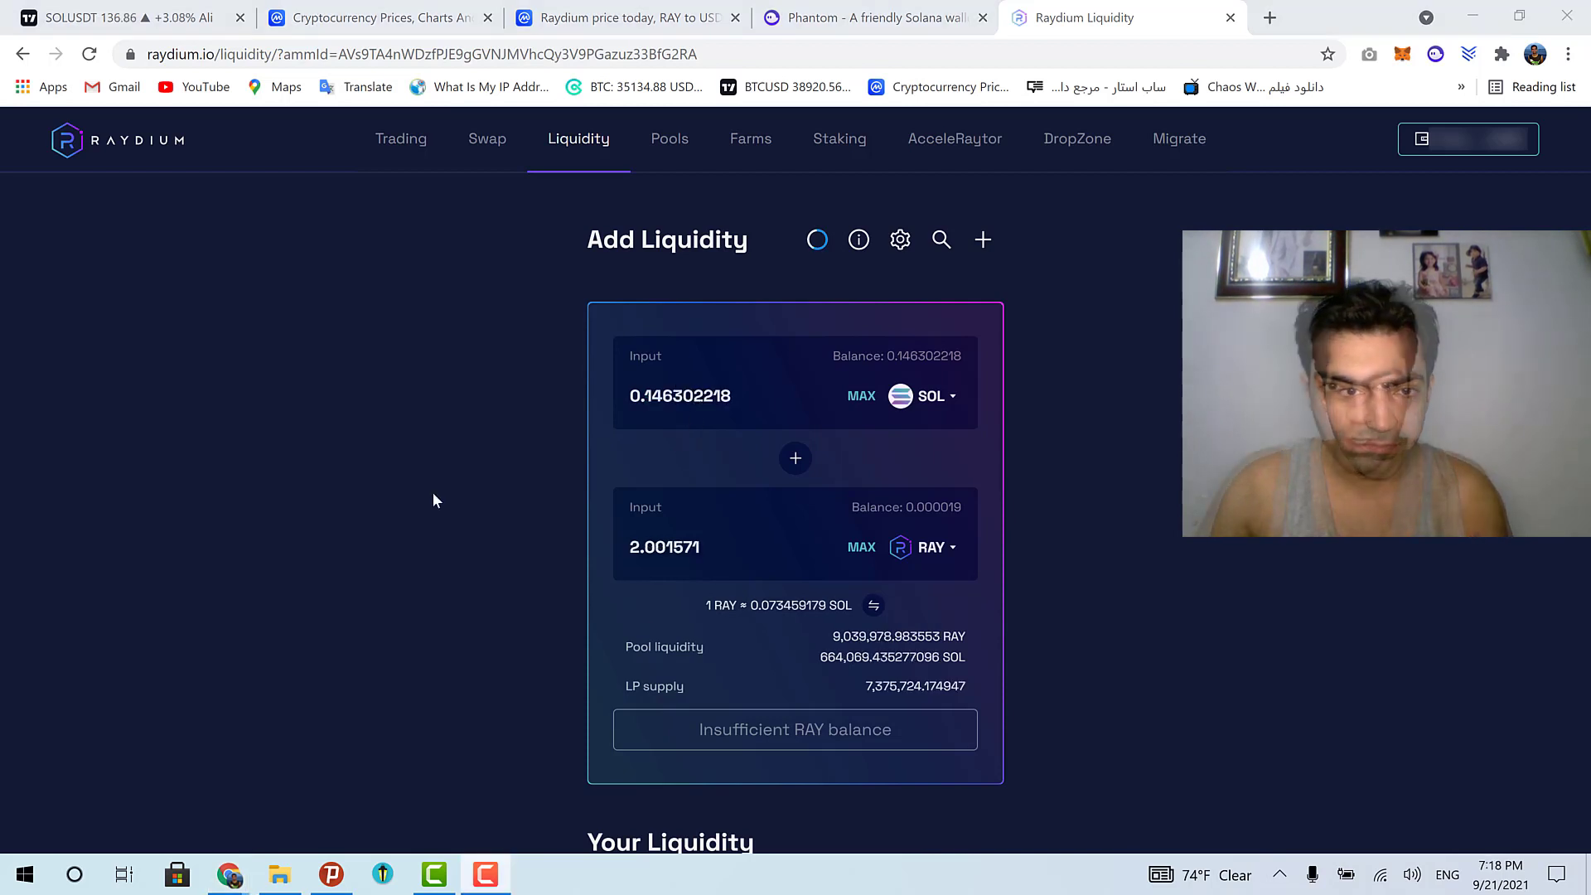
left_click_drag(731, 397, 649, 426)
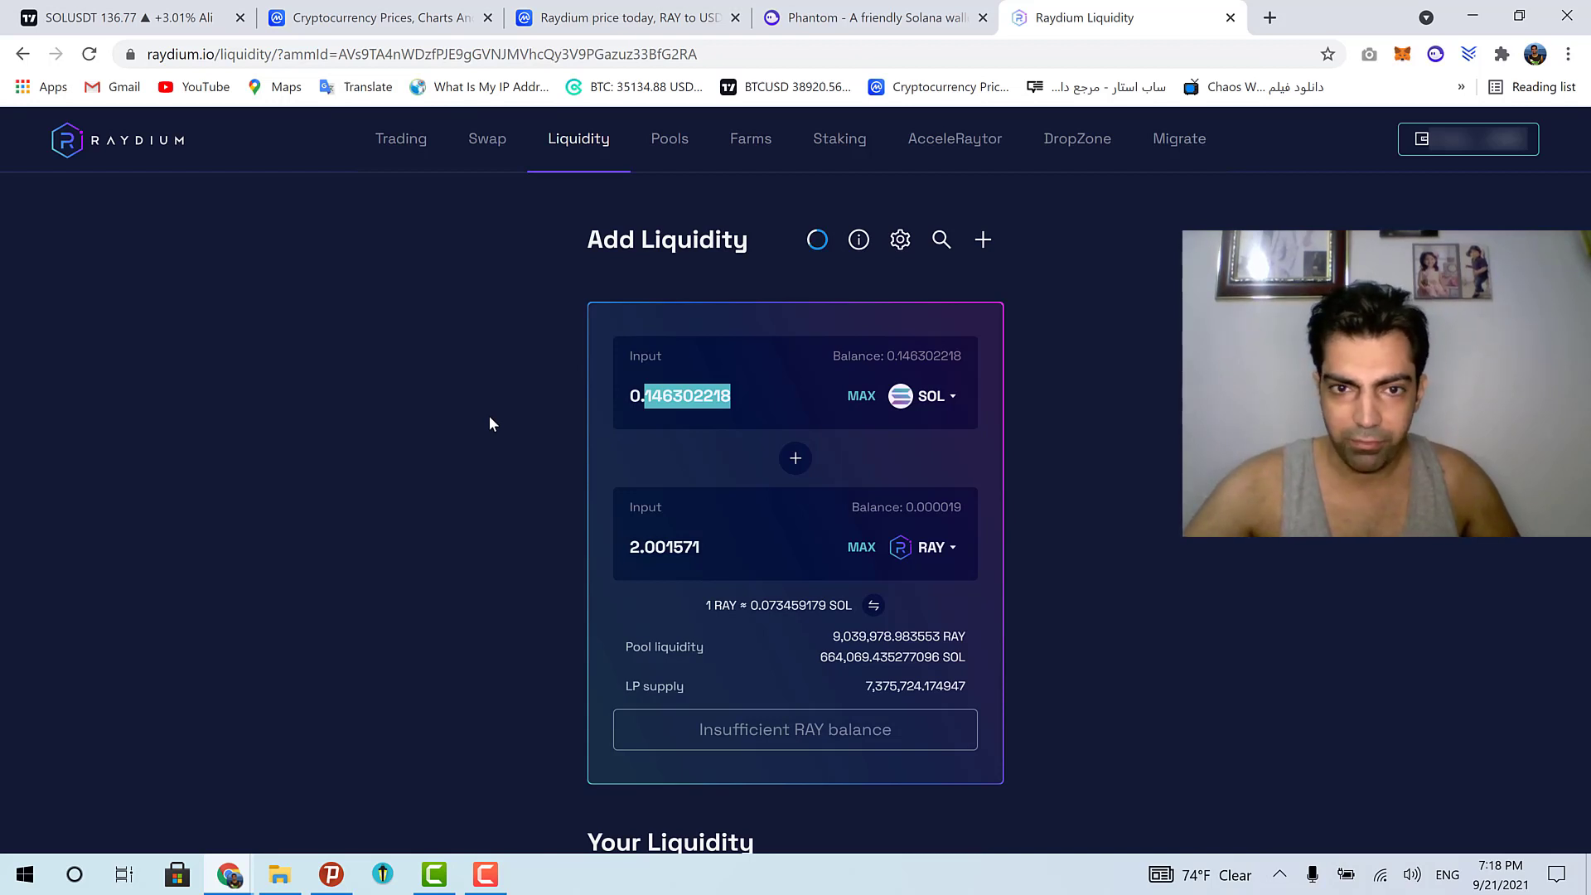
type("0")
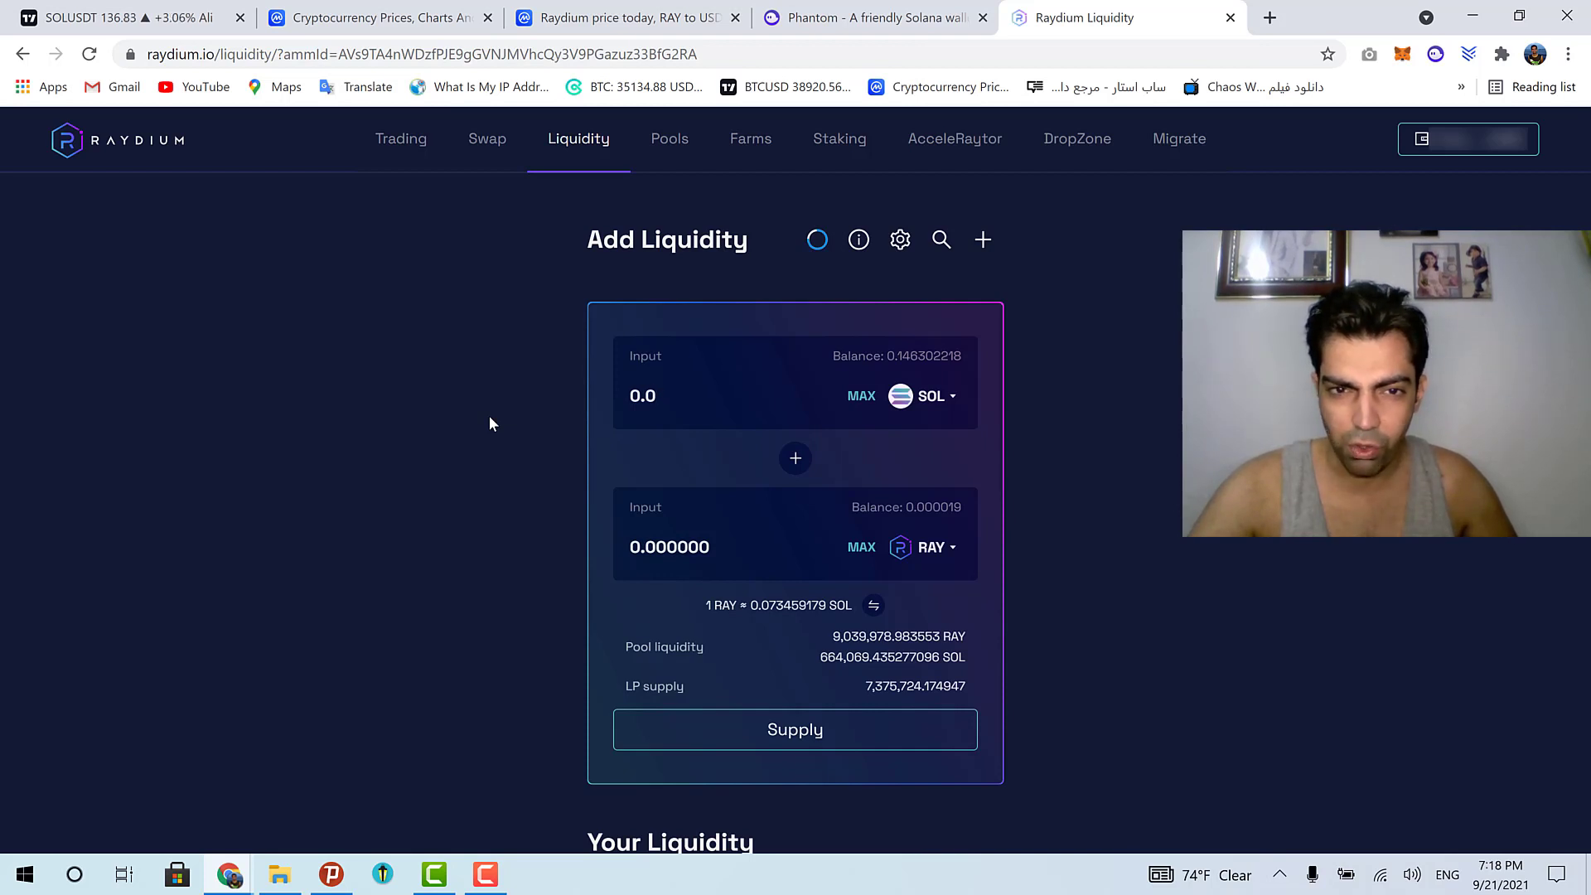
type("4")
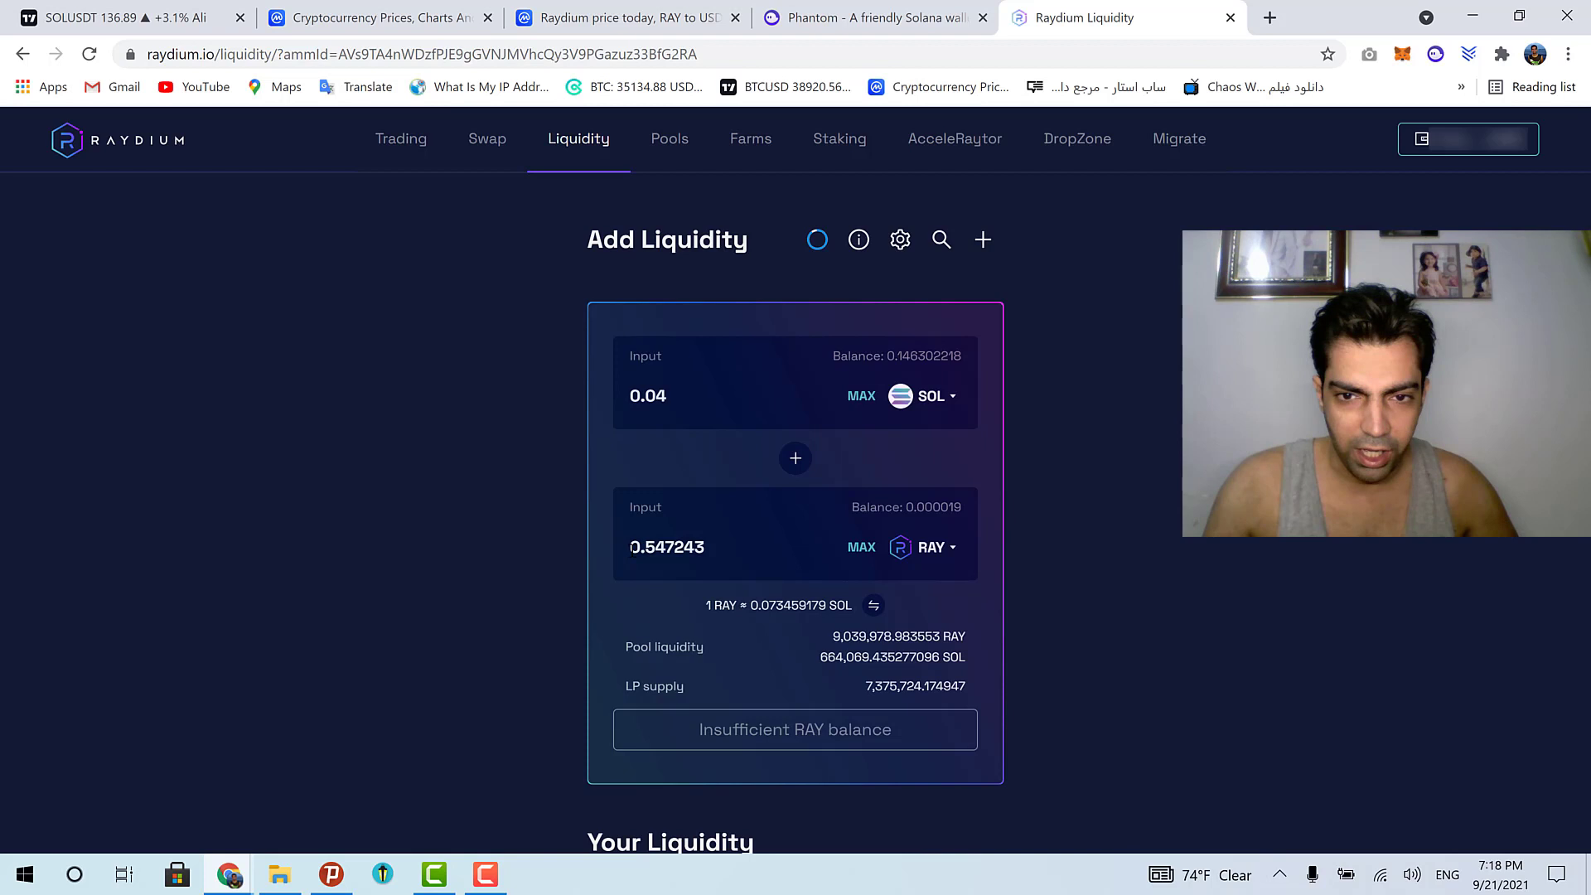
left_click_drag(631, 547, 706, 546)
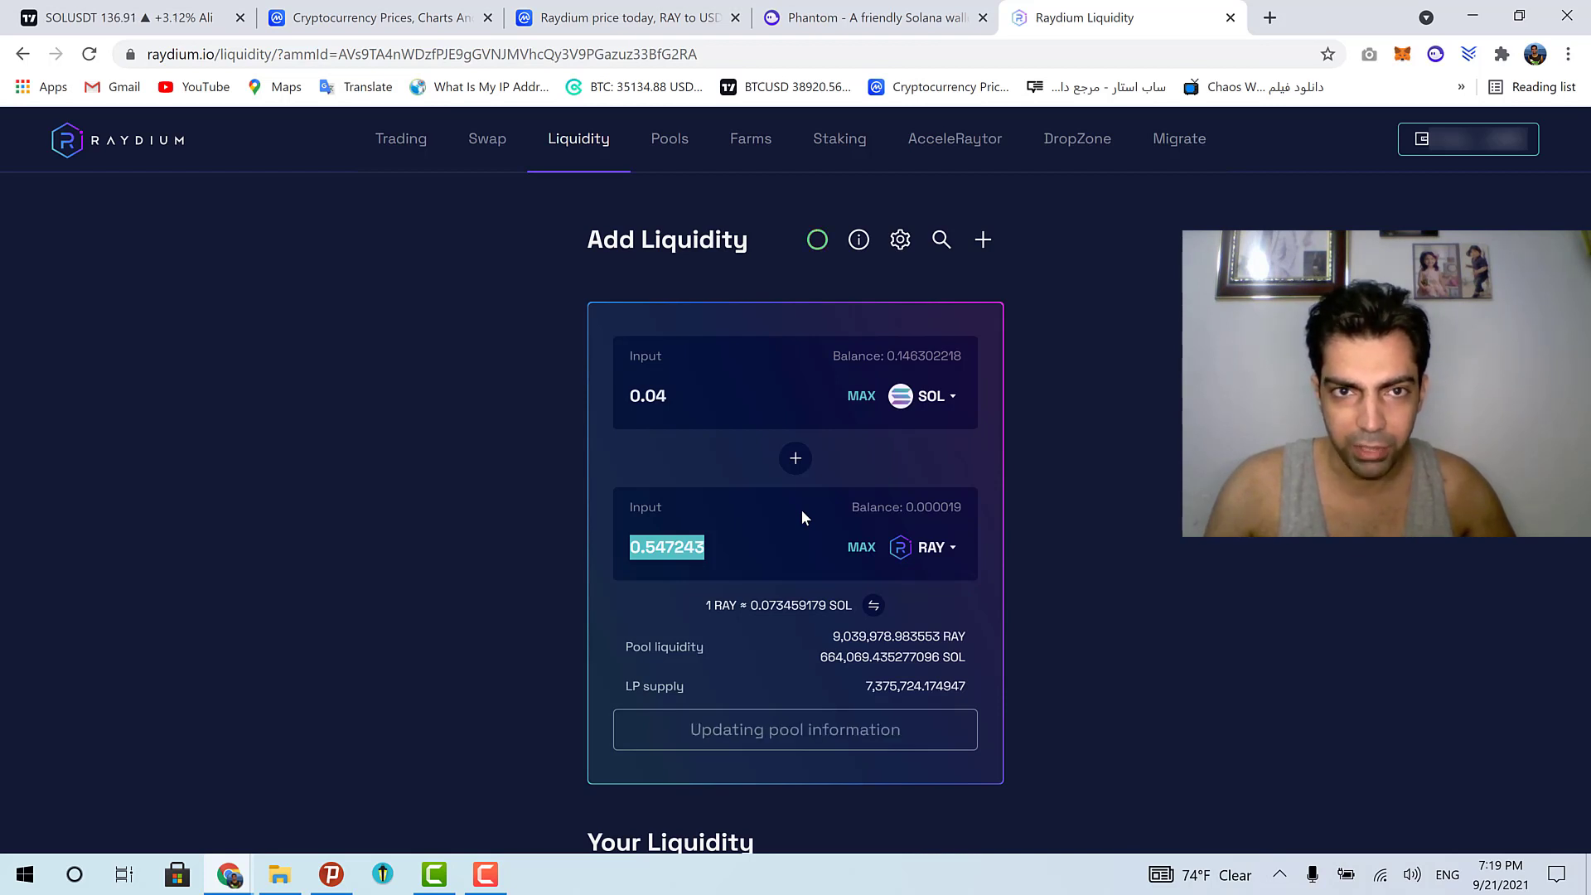
Check the RAY quote for a 0.04 SOL swap, then return to the Liquidity page.
left_click(487, 148)
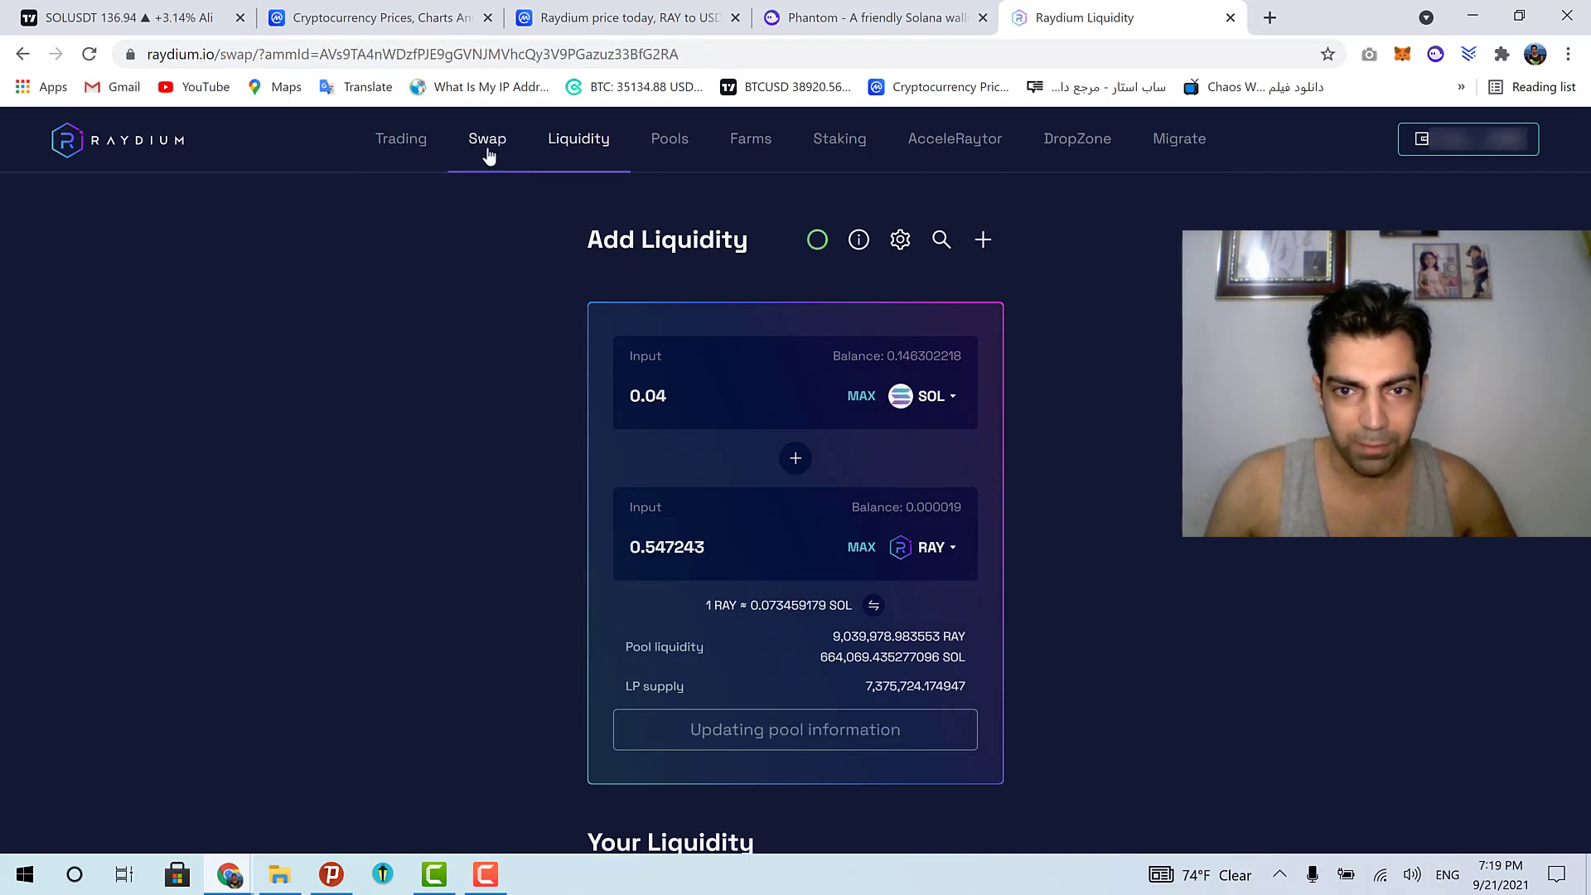
left_click(922, 398)
left_click(685, 512)
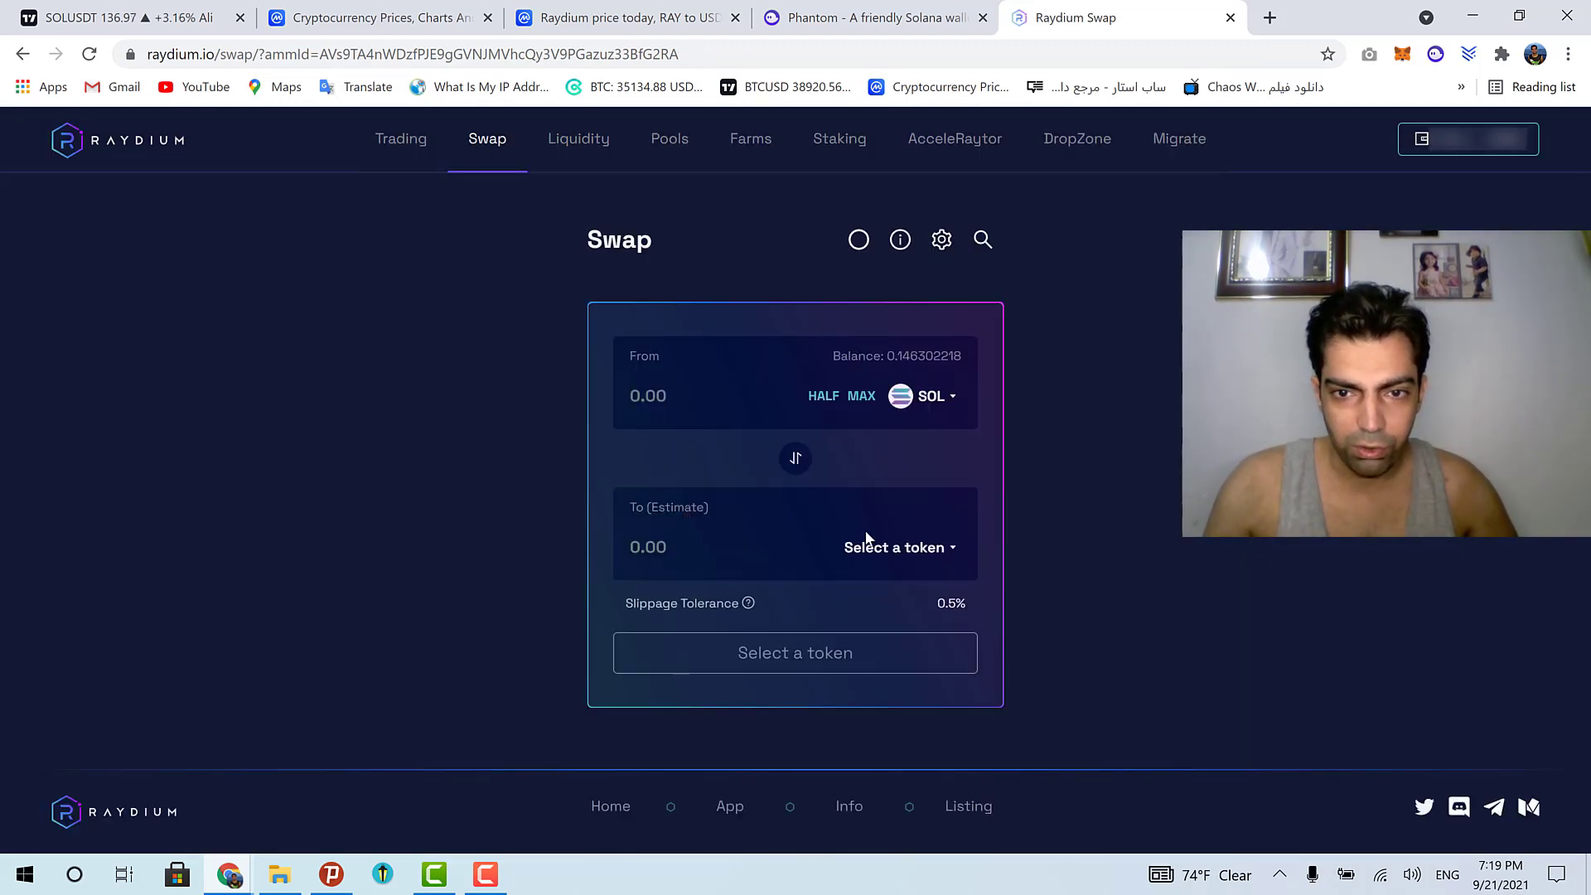
left_click(921, 549)
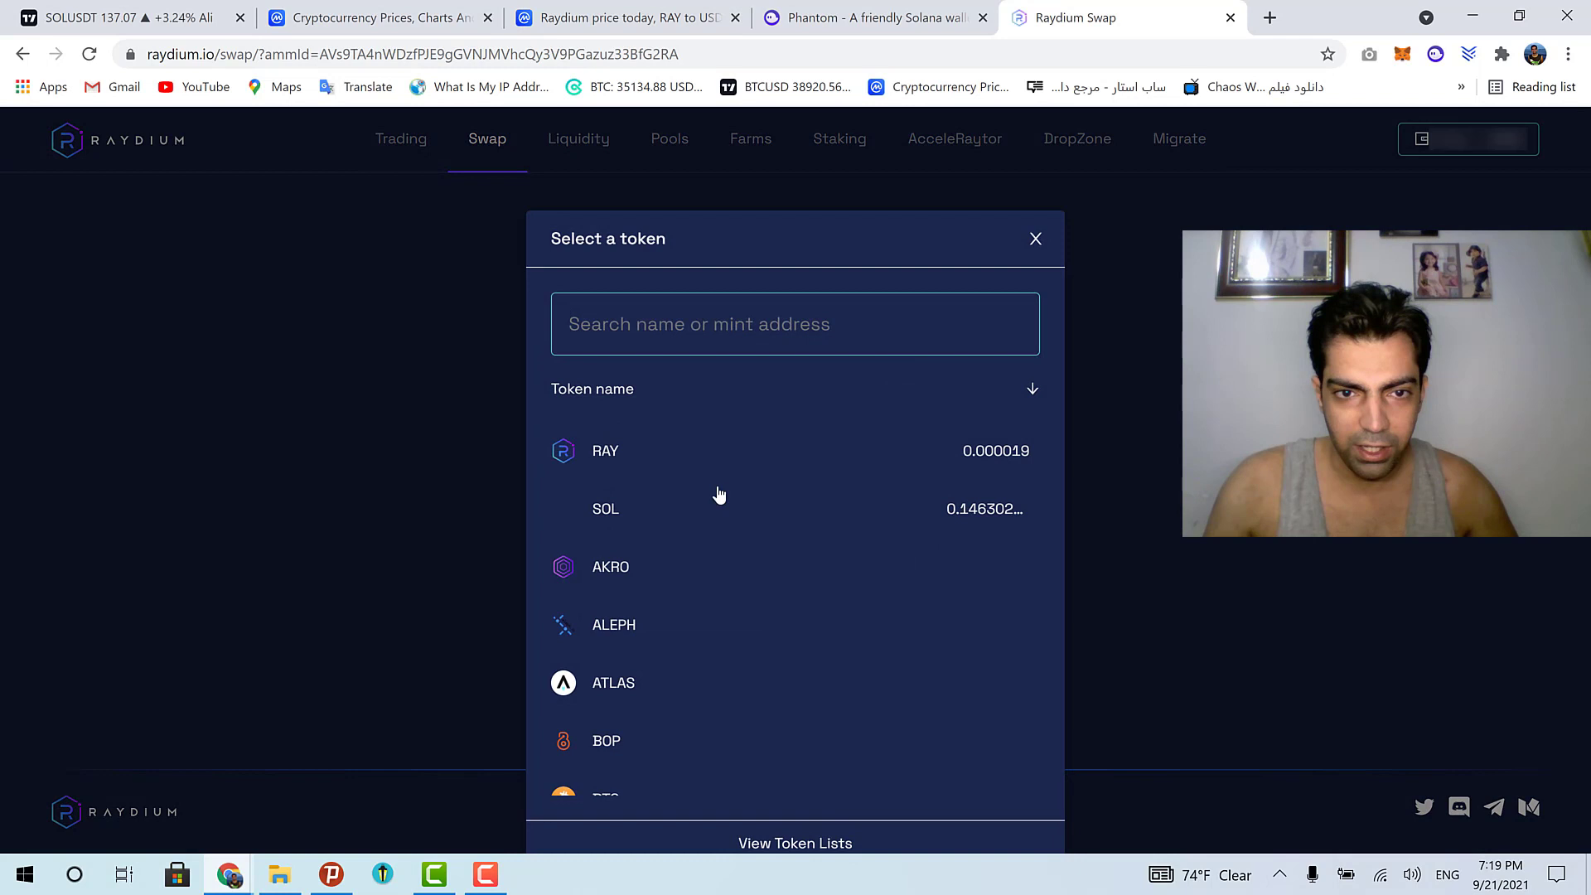
left_click(654, 455)
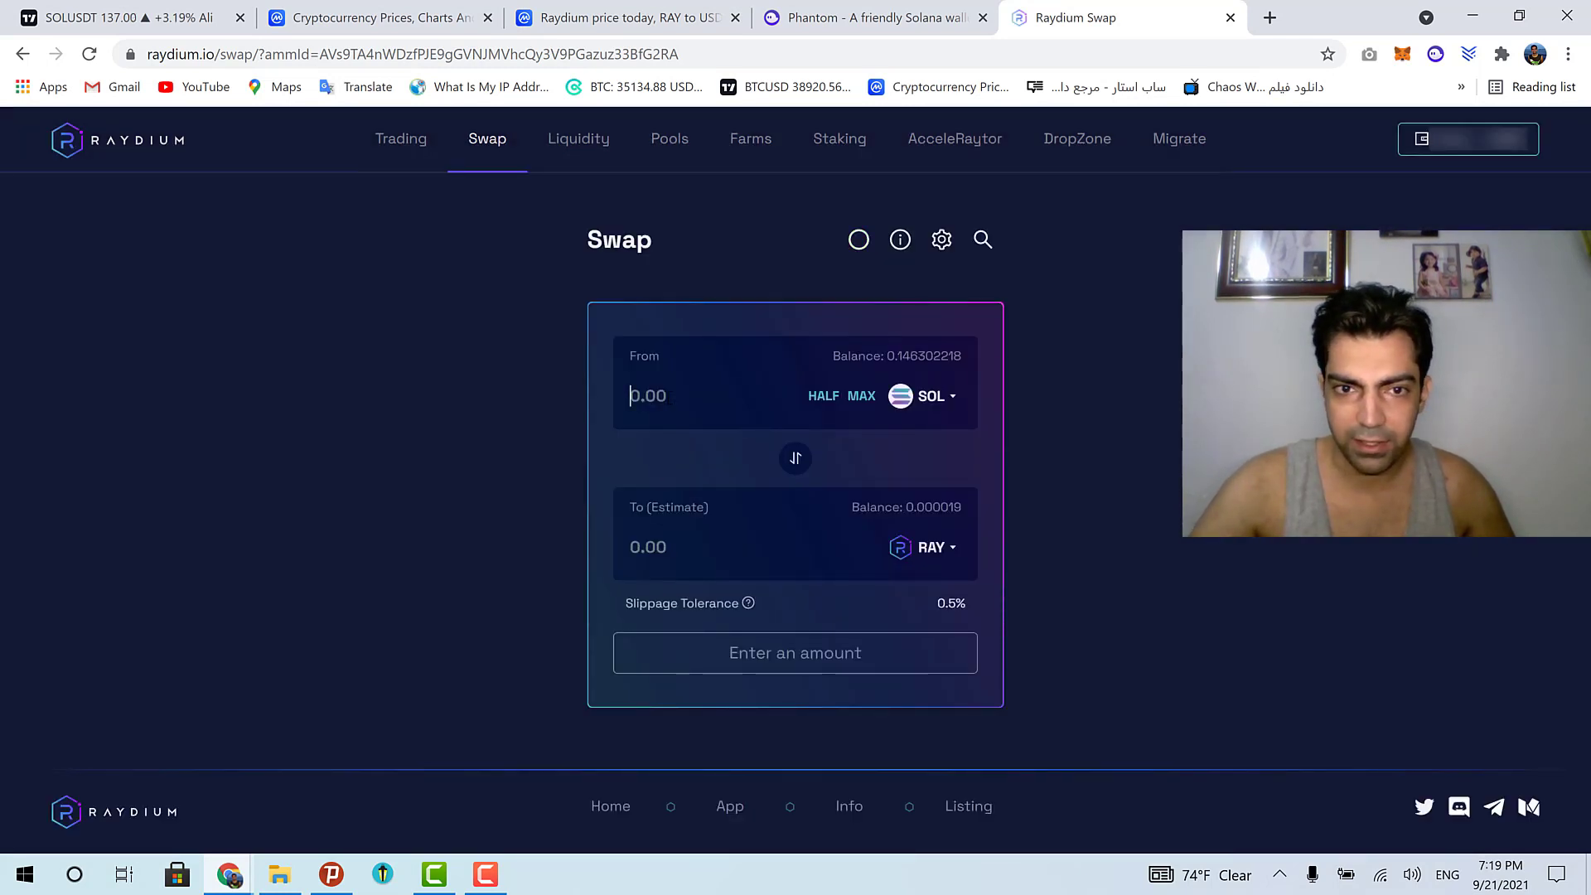
type("0.04")
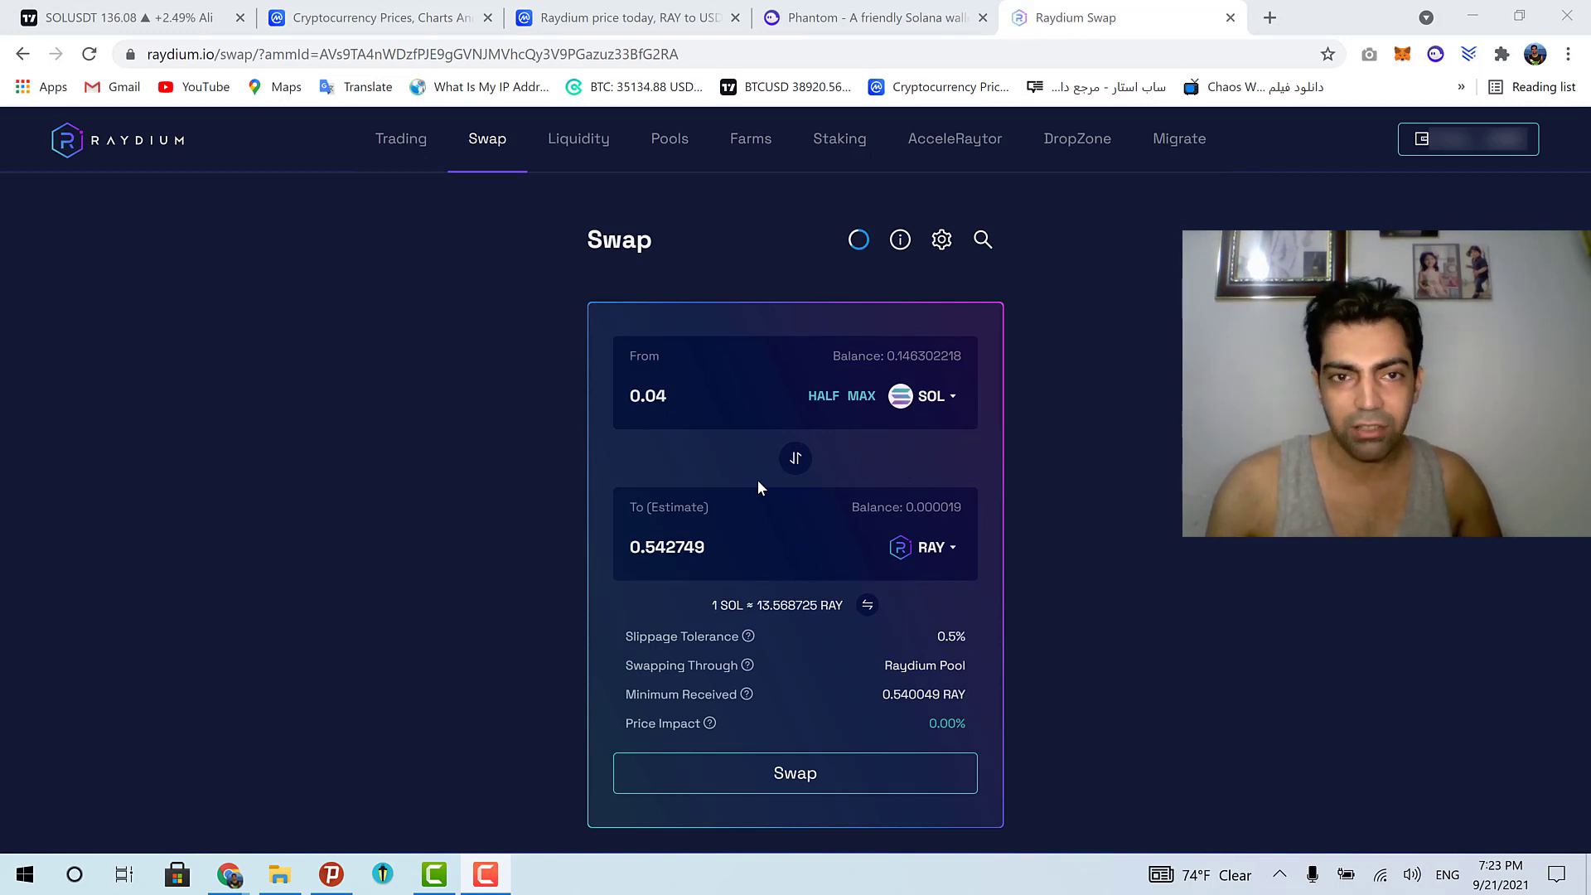
left_click(560, 148)
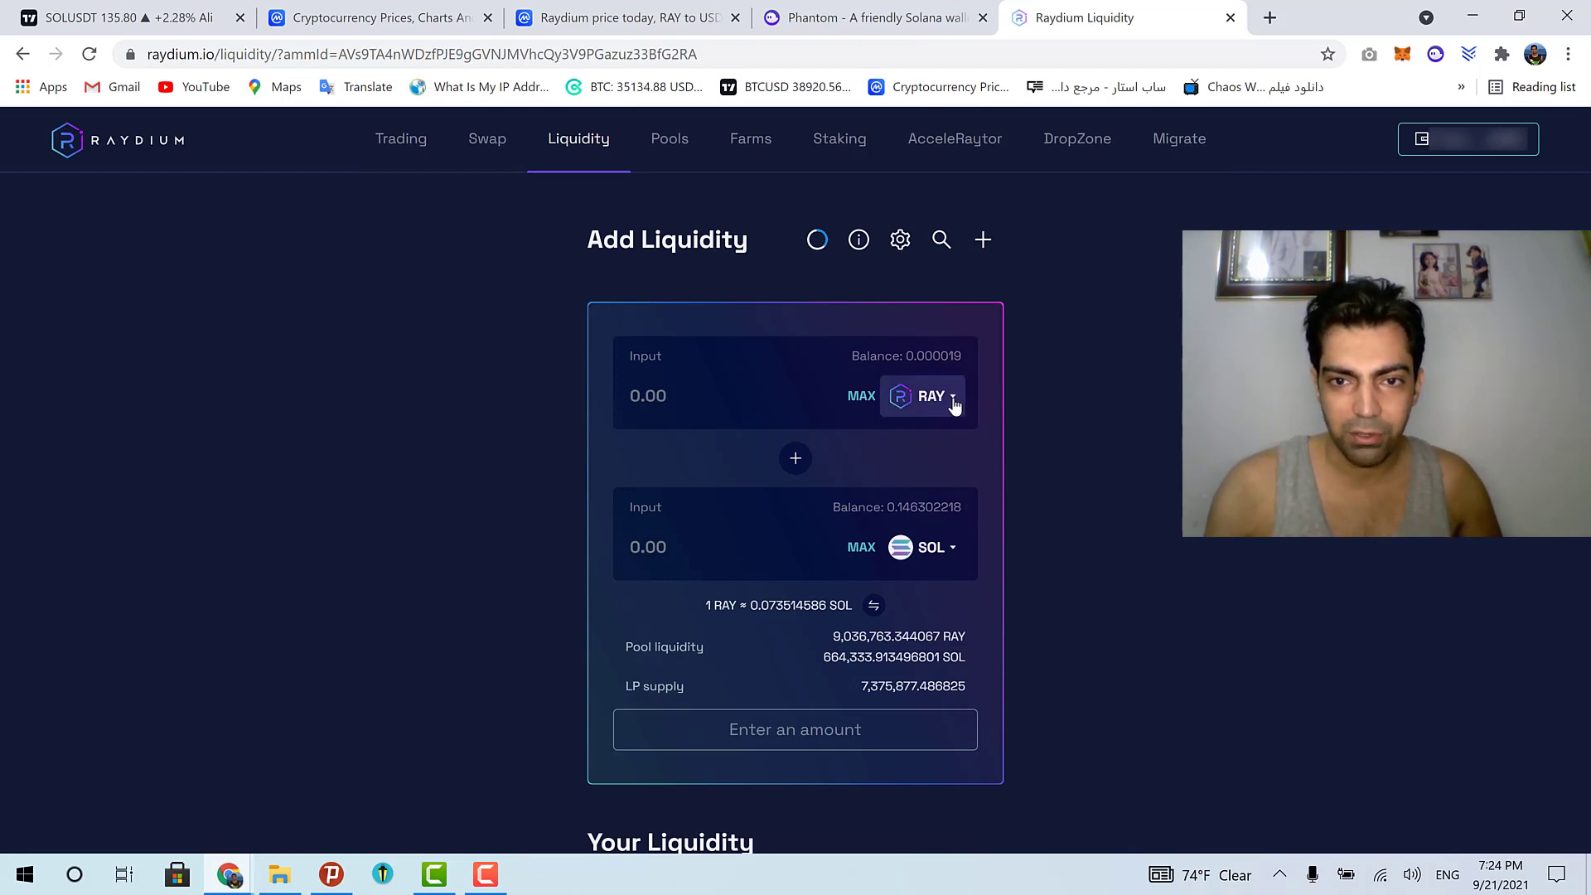
Fill RAY with its maximum balance and set SOL to 0.04, which needs 0.546830260 RAY.
left_click(858, 399)
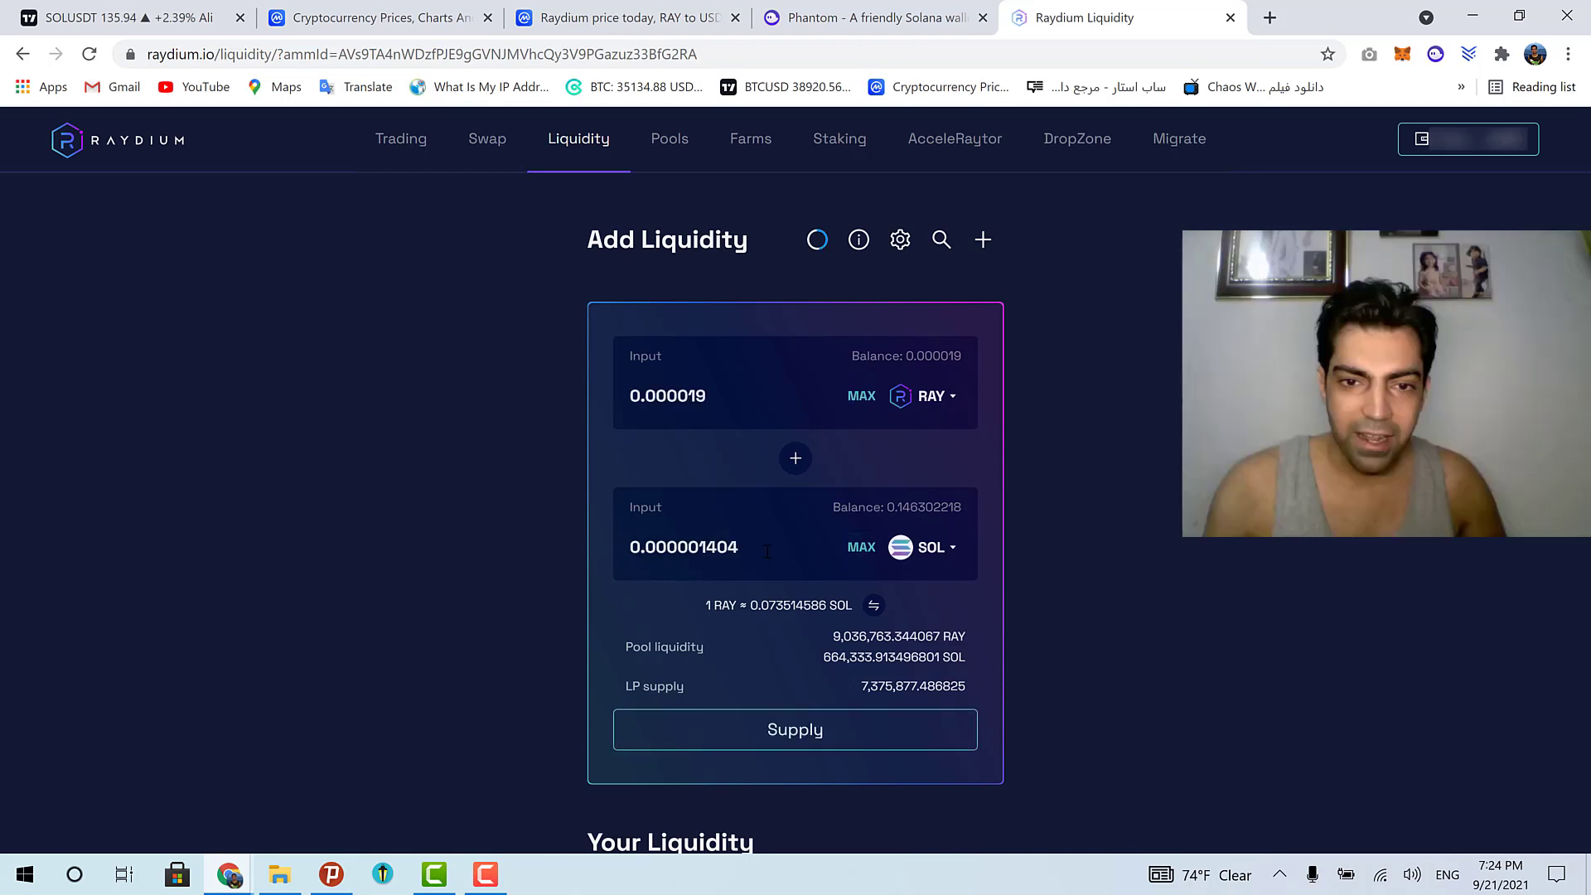
left_click_drag(737, 547, 647, 551)
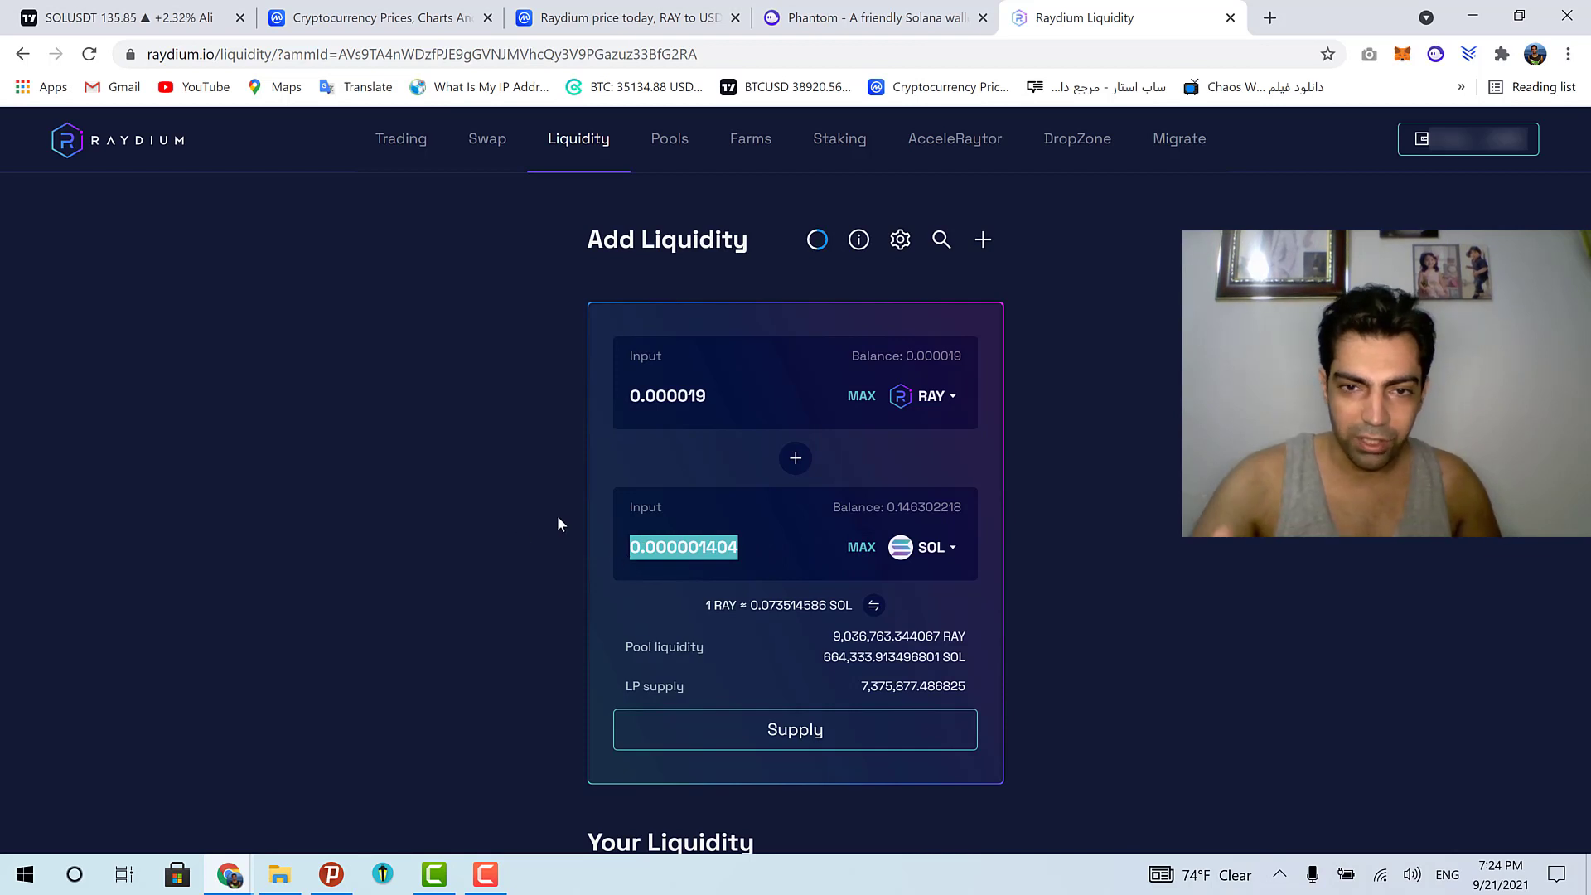
type("0.04")
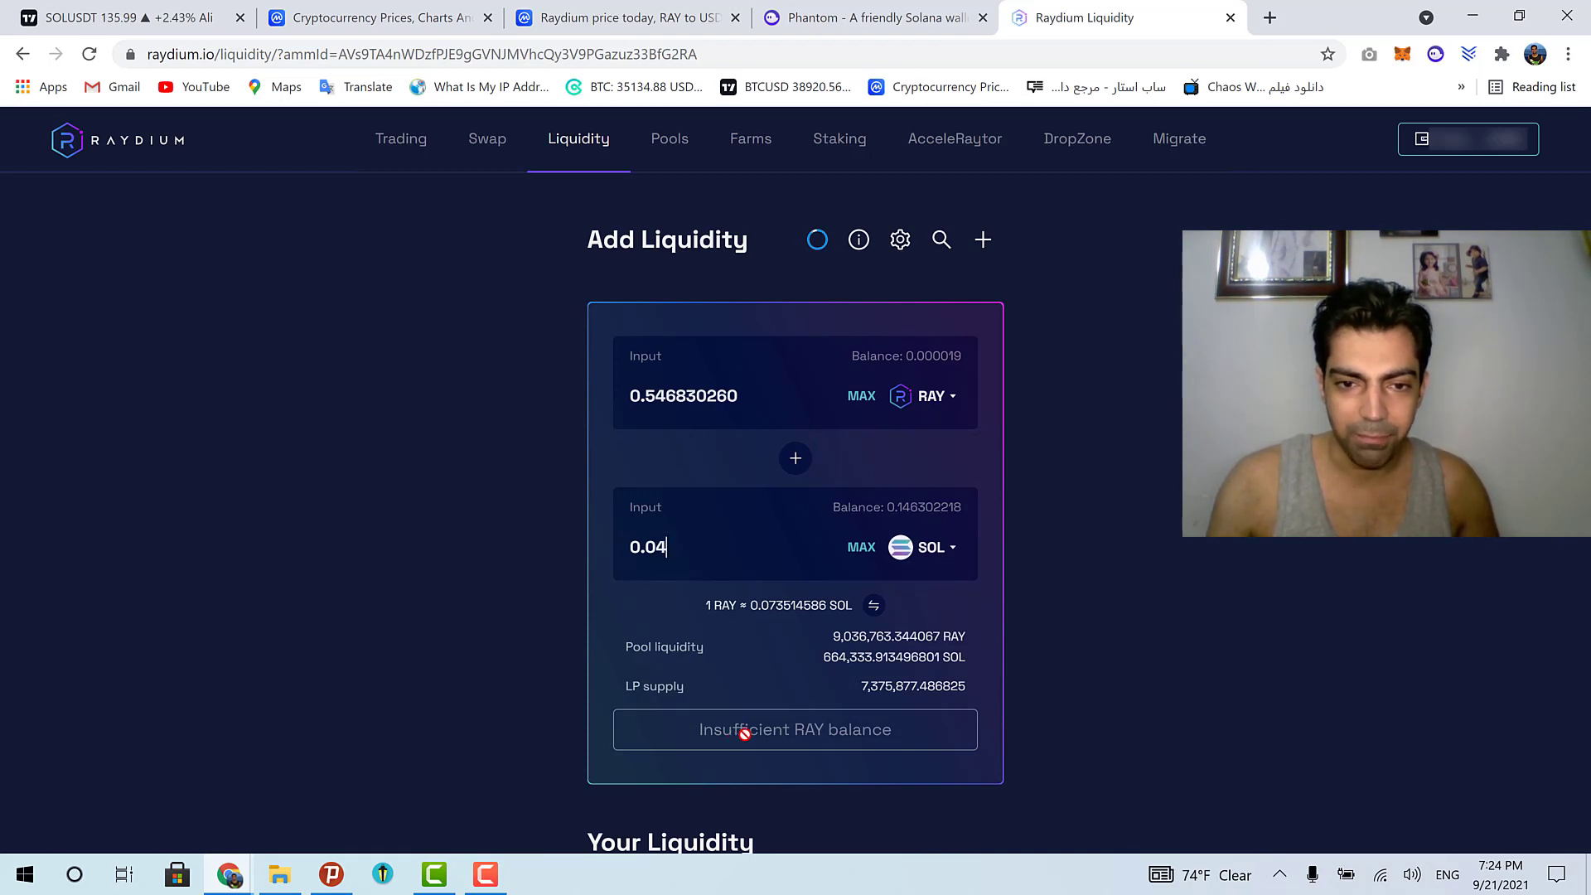
scroll(738, 733, "down", 2)
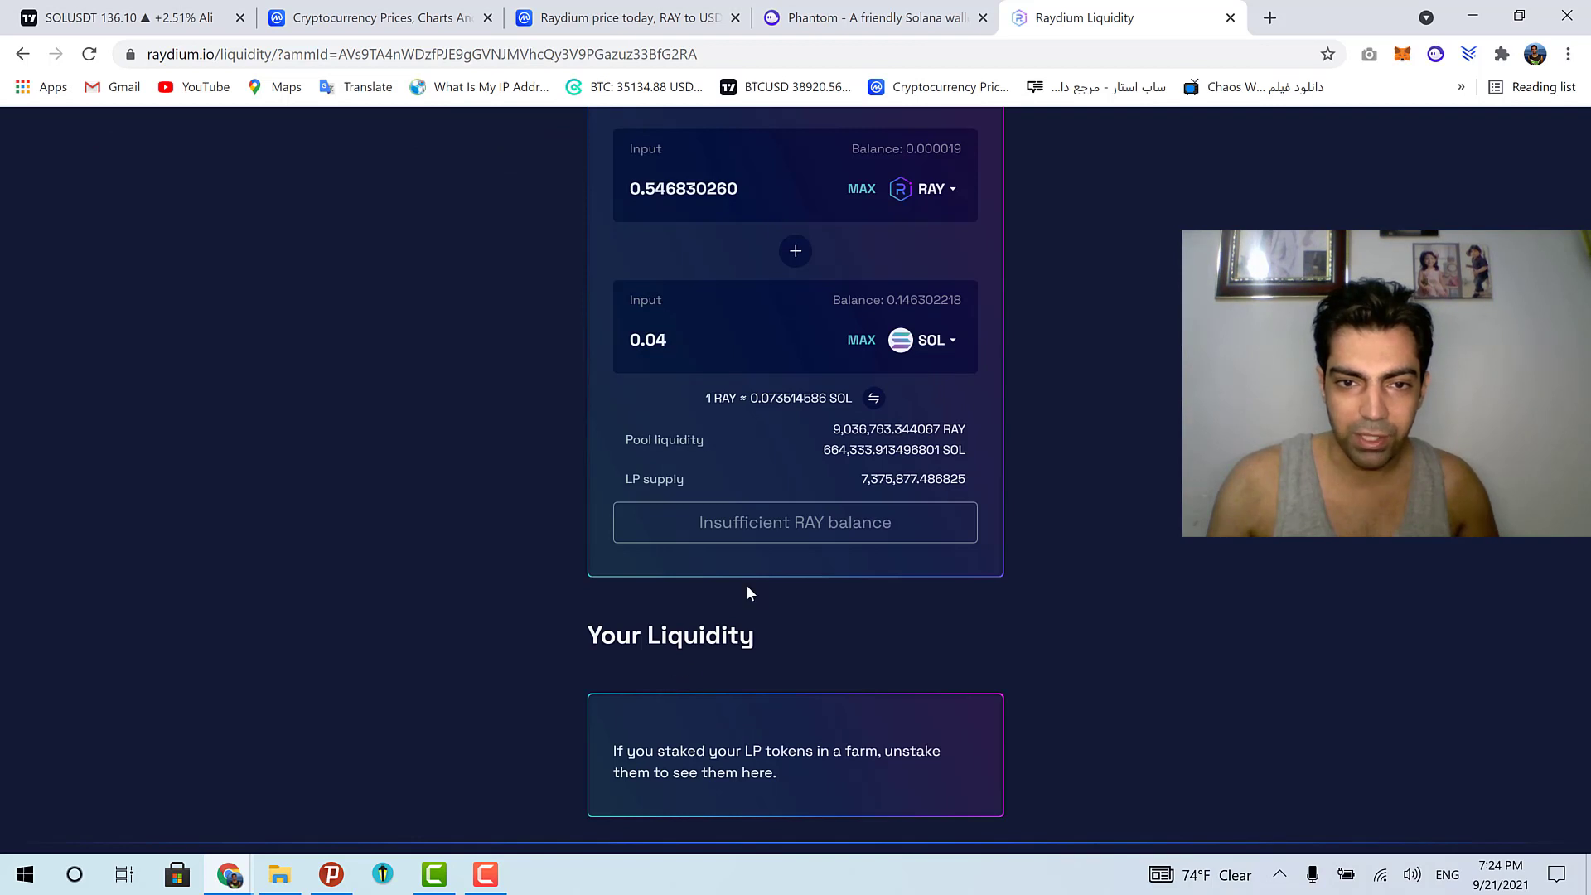
scroll(789, 663, "up", 2)
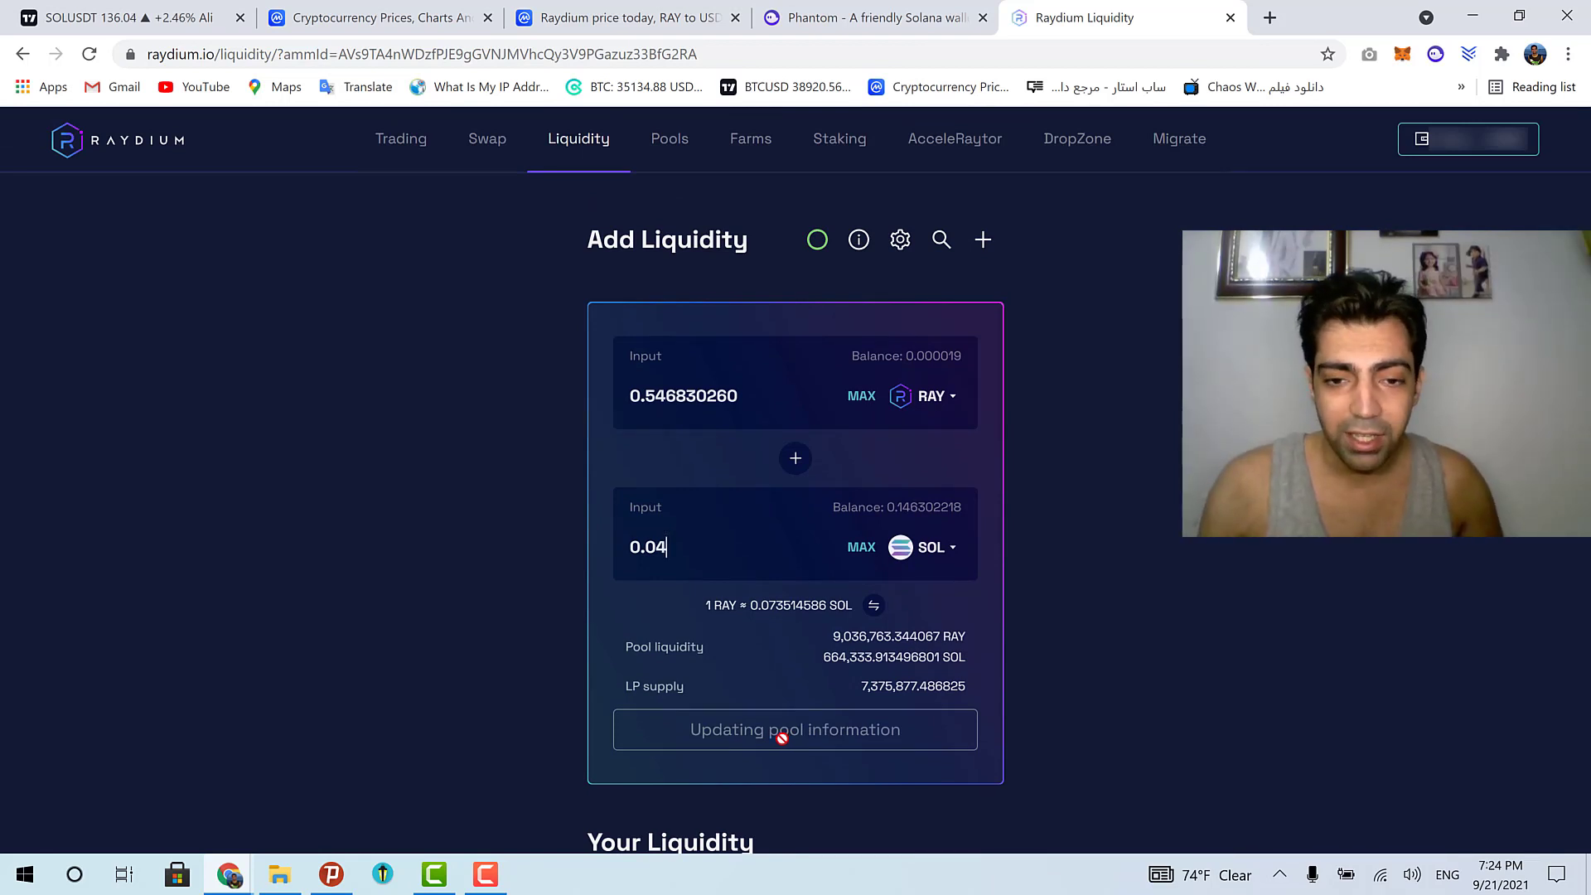
scroll(502, 600, "down", 2)
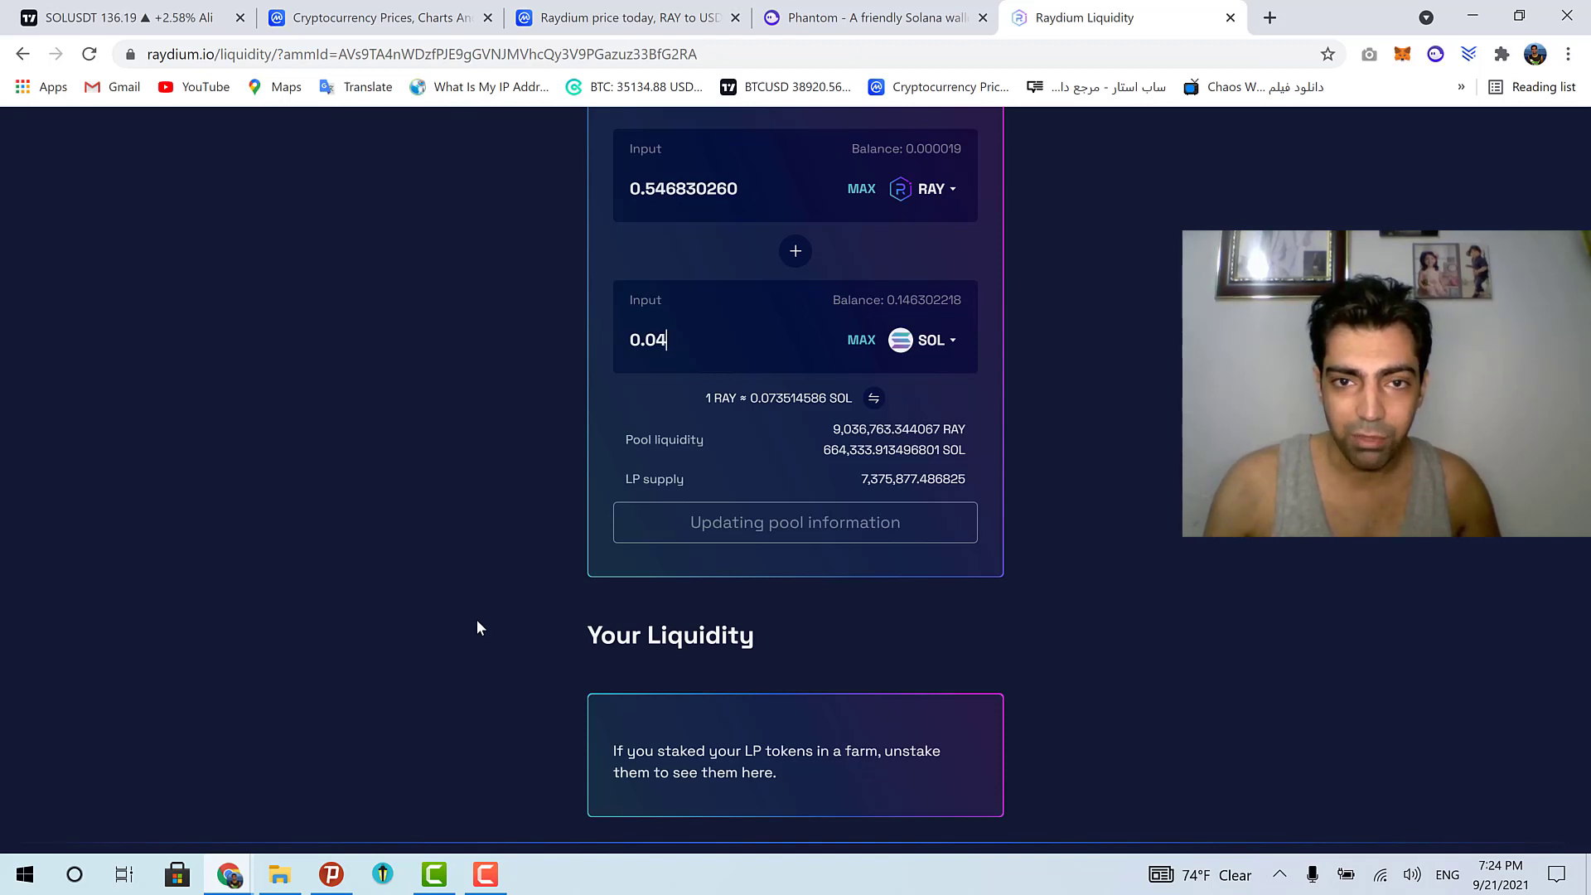
scroll(477, 627, "up", 2)
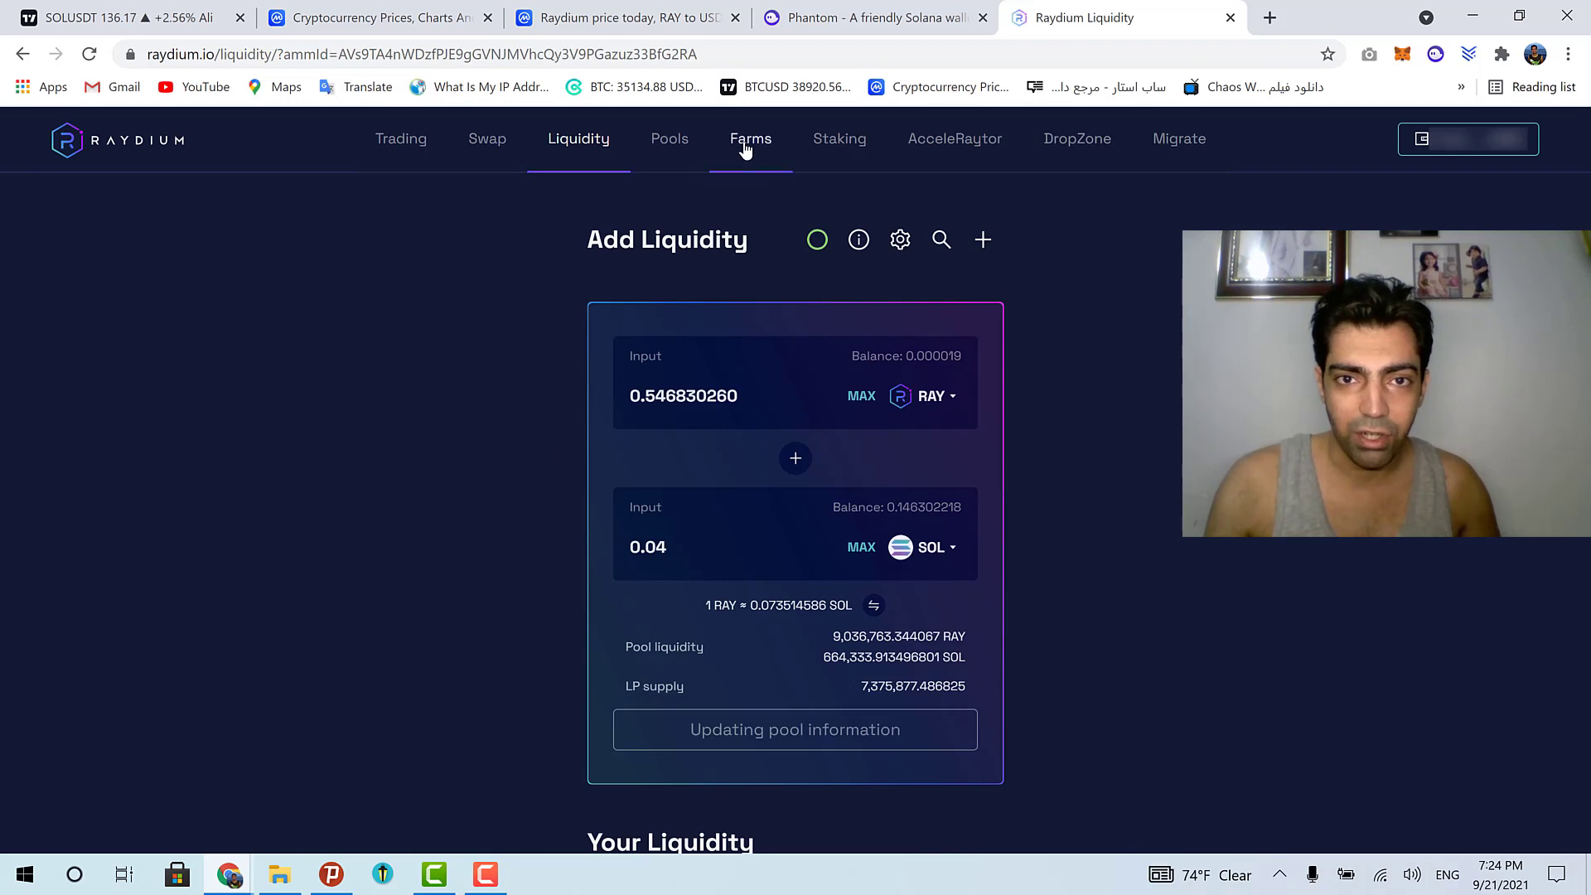
Show only Raydium farms and expand the RAY-SOL LP farm details.
left_click(744, 149)
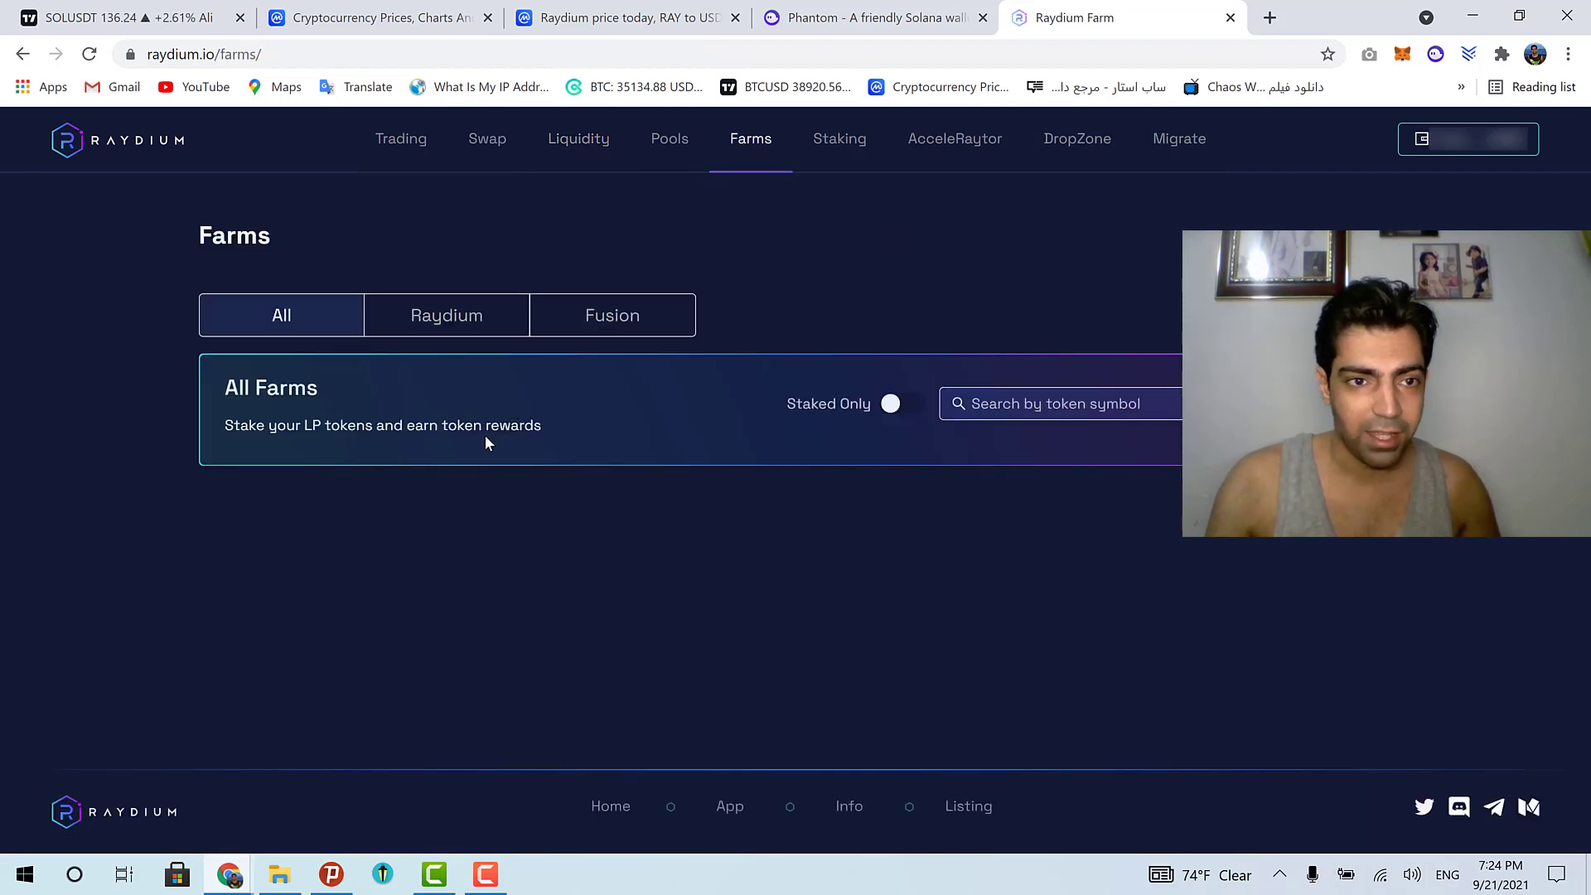
left_click(444, 313)
scroll(122, 444, "down", 1)
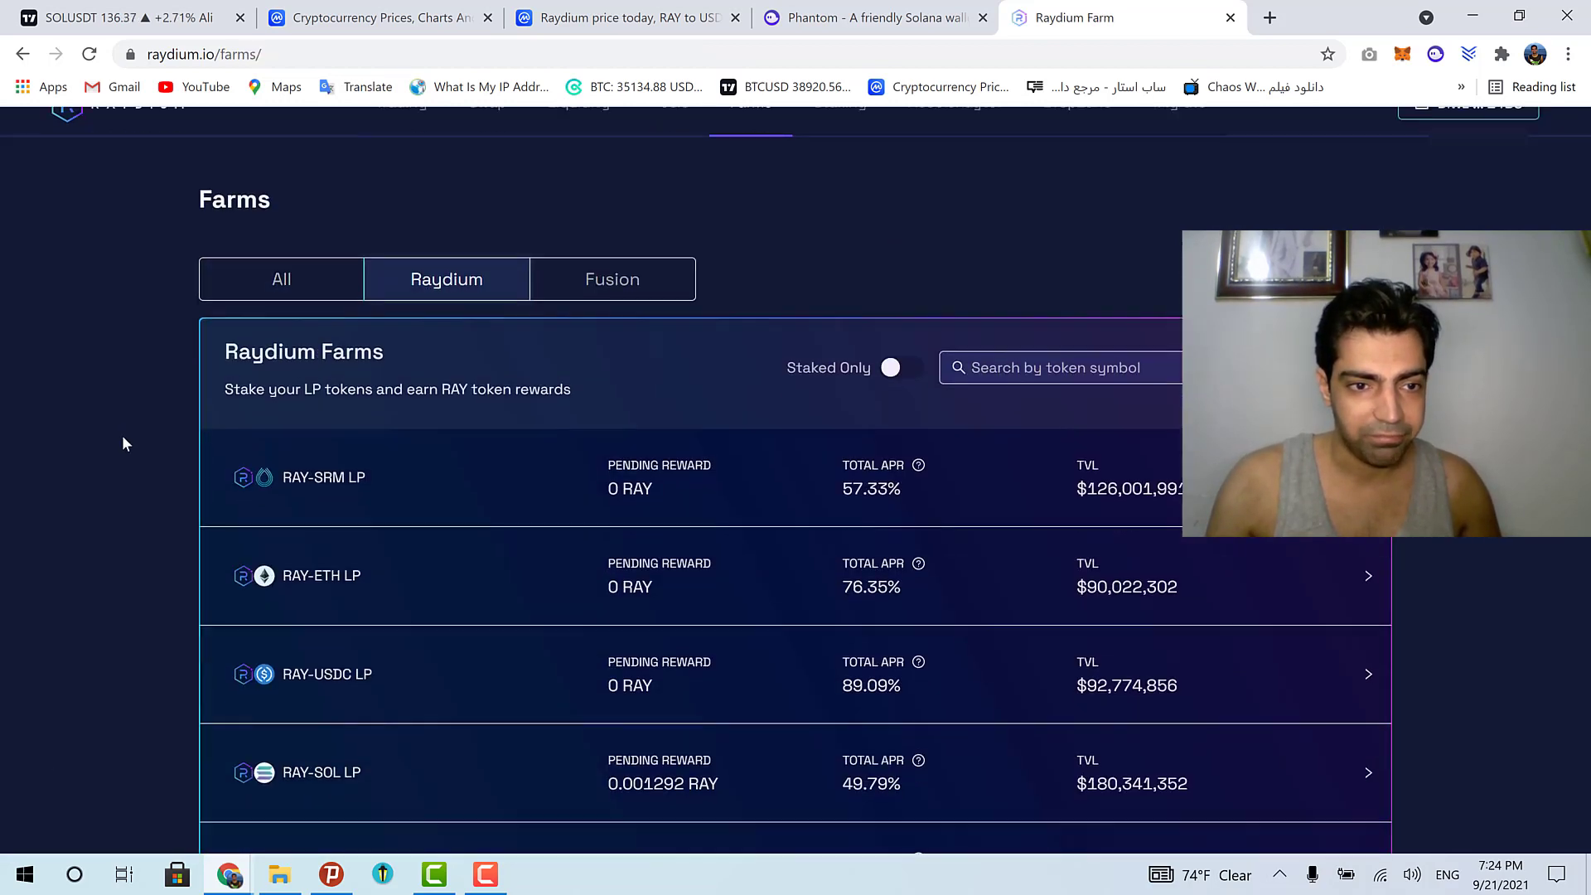
scroll(125, 444, "down", 2)
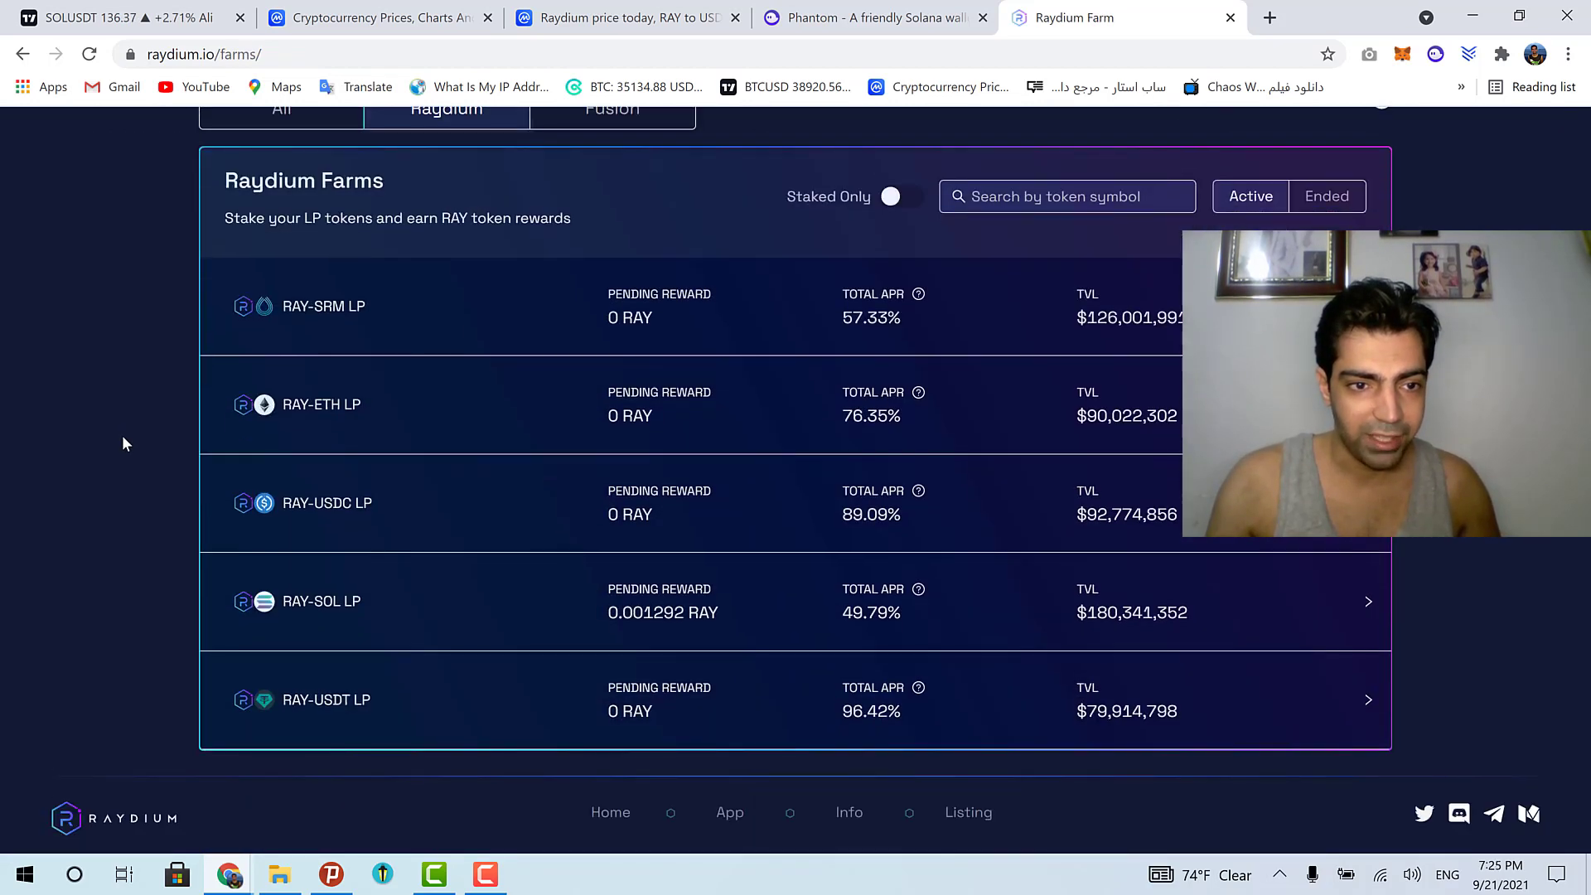
left_click(434, 611)
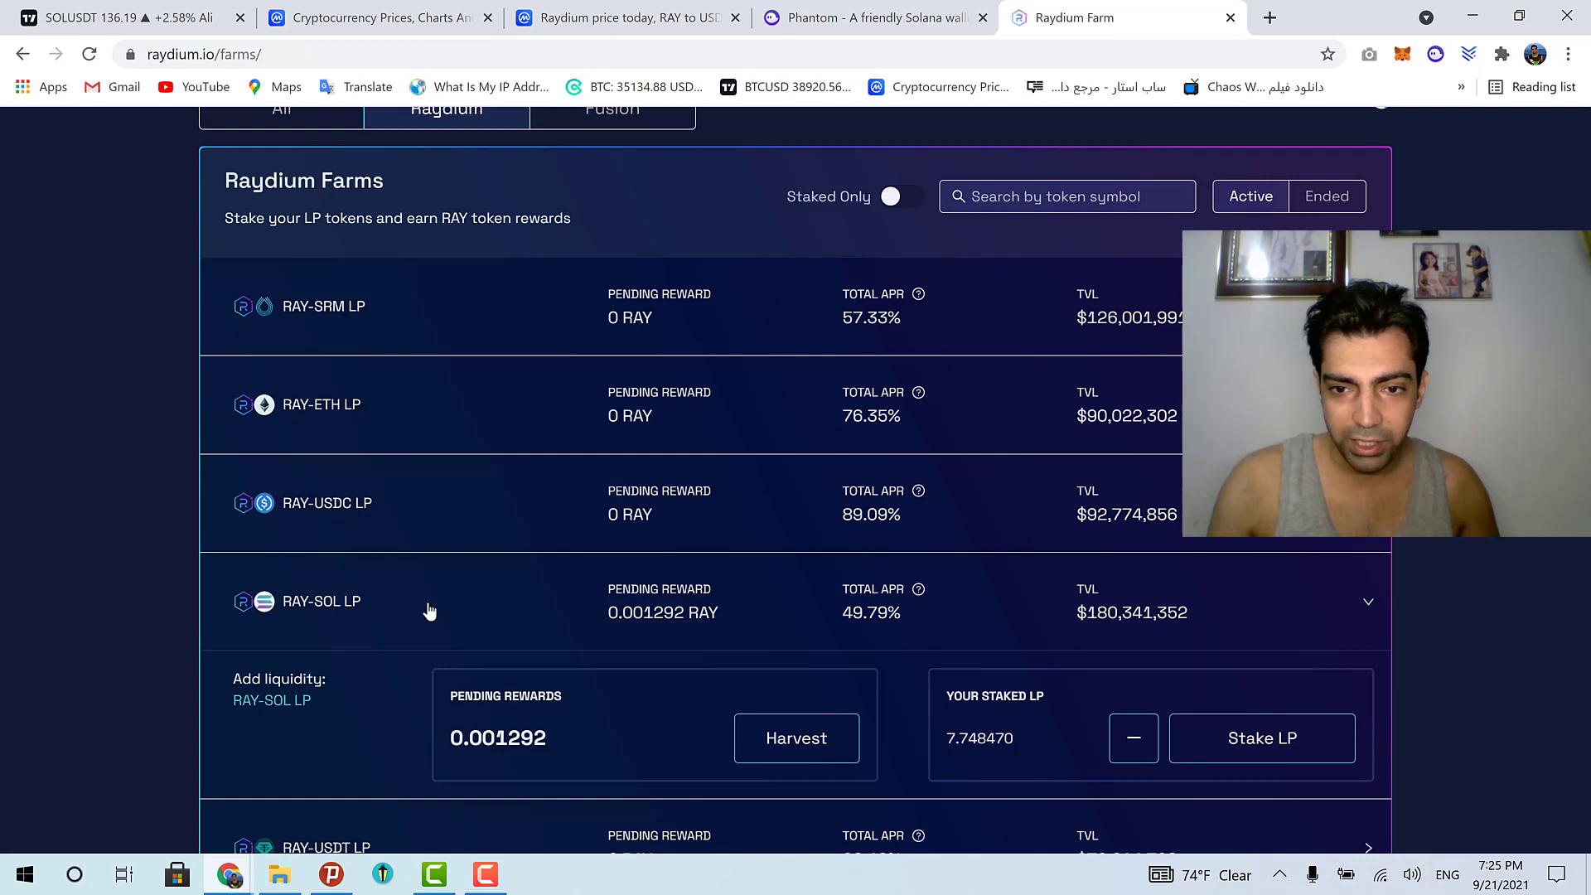
Open Stake LP, fill the full RAY-SOL LP balance, then close without staking.
left_click(1215, 750)
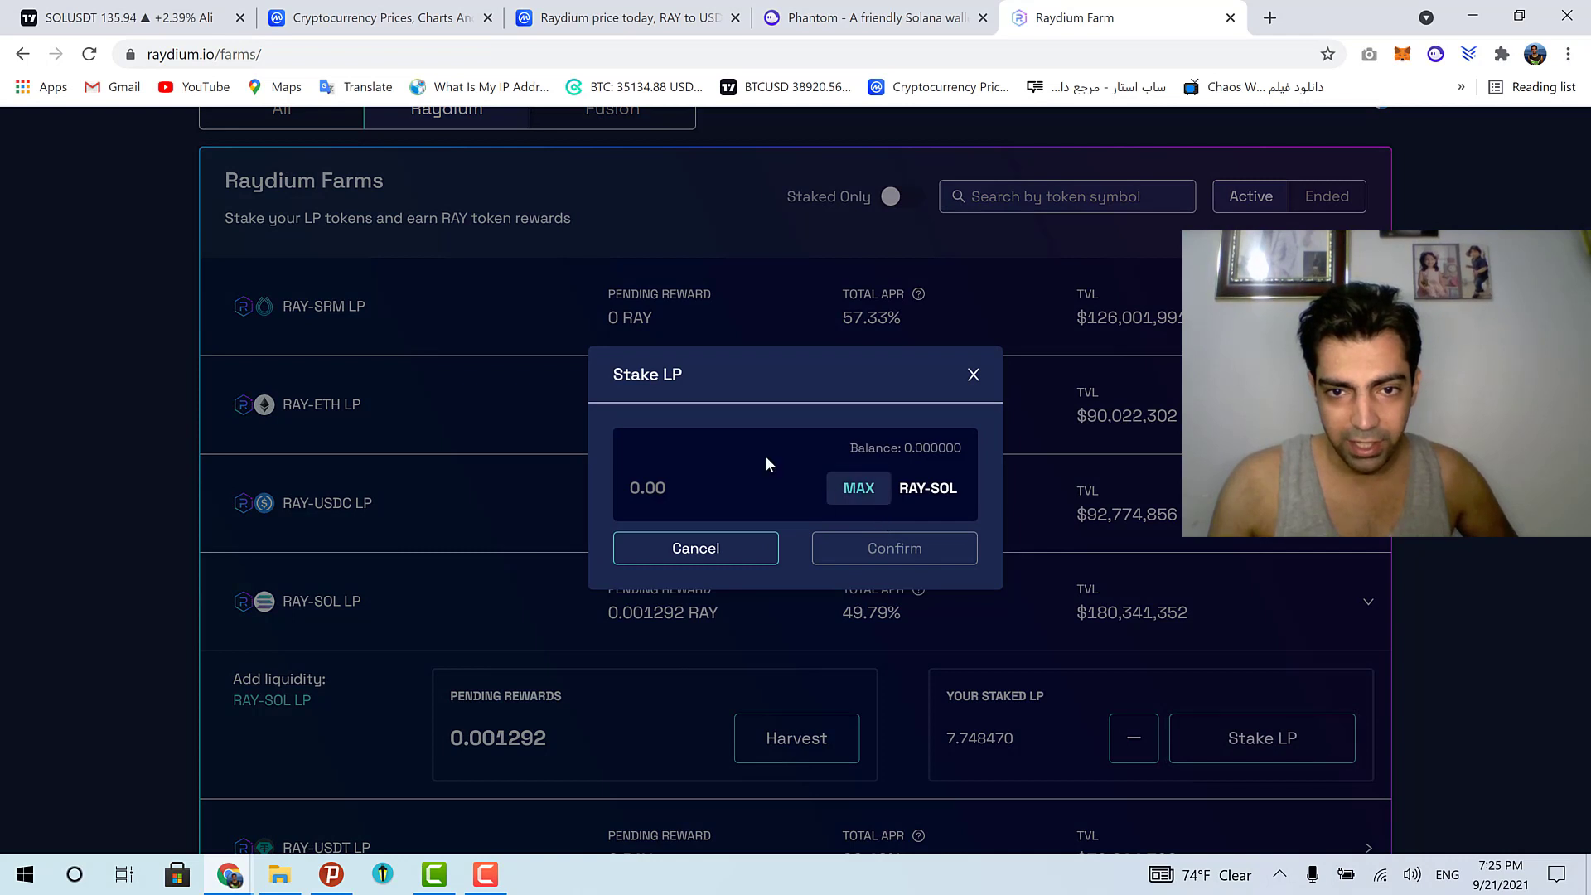
left_click(862, 491)
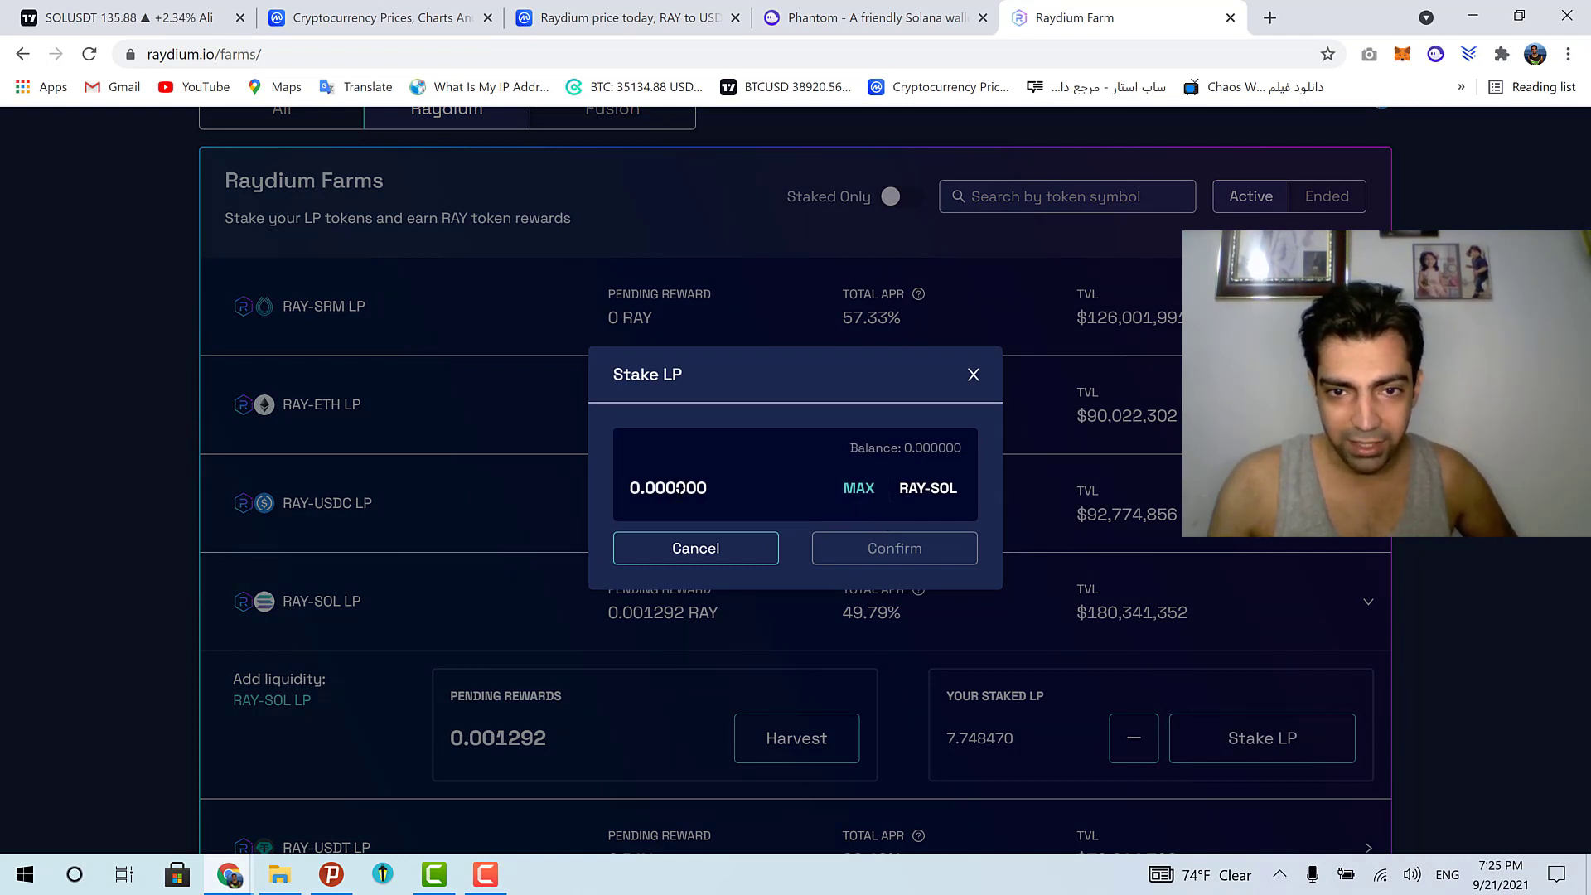
left_click_drag(900, 488, 957, 489)
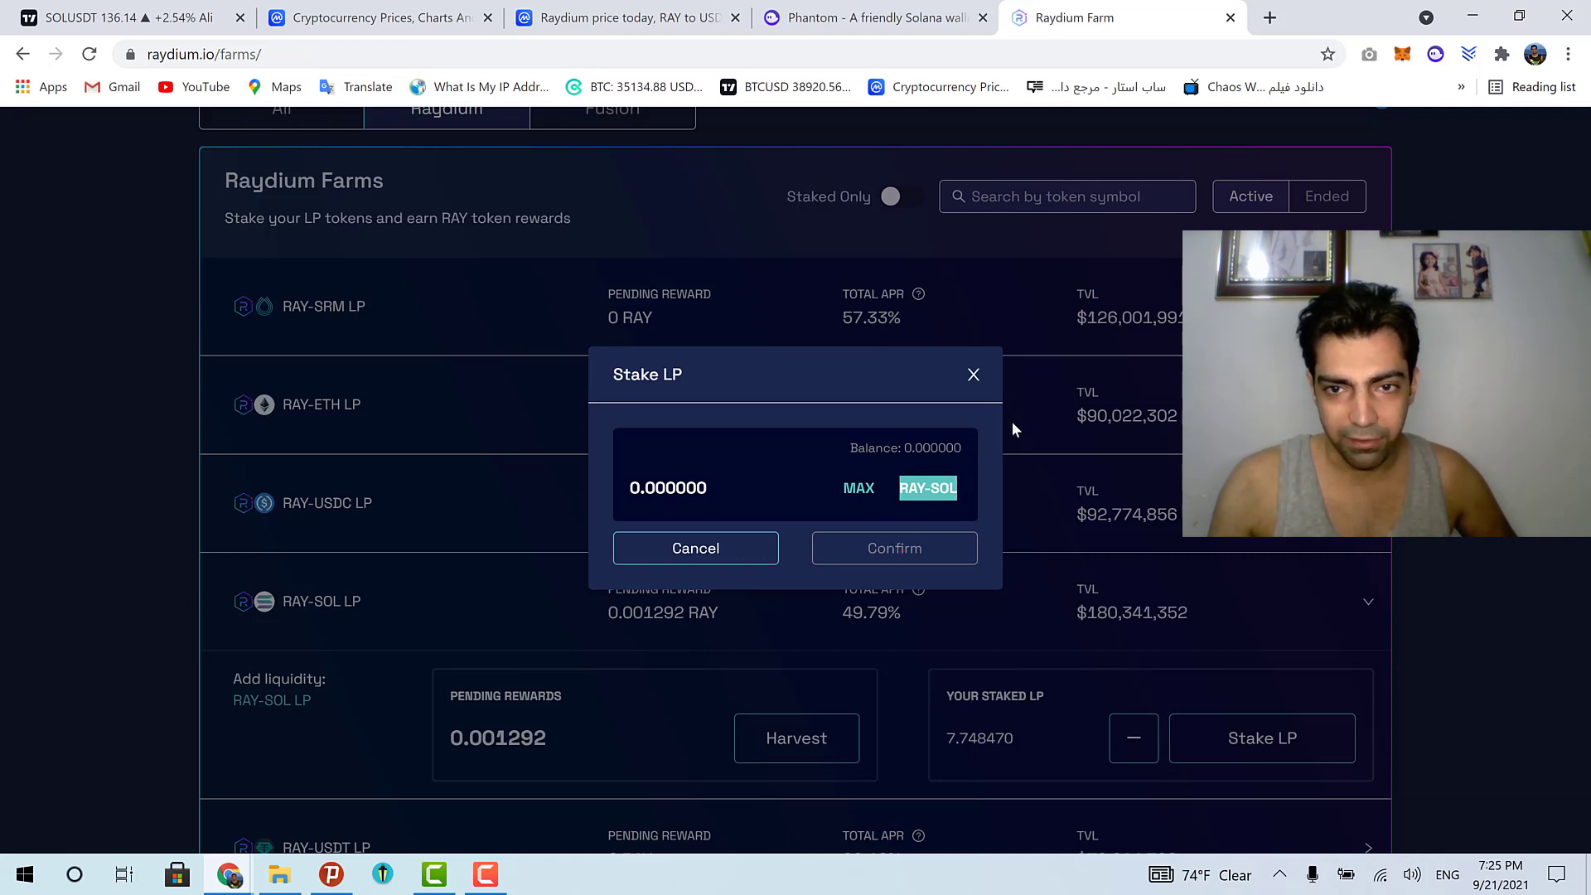
left_click(974, 374)
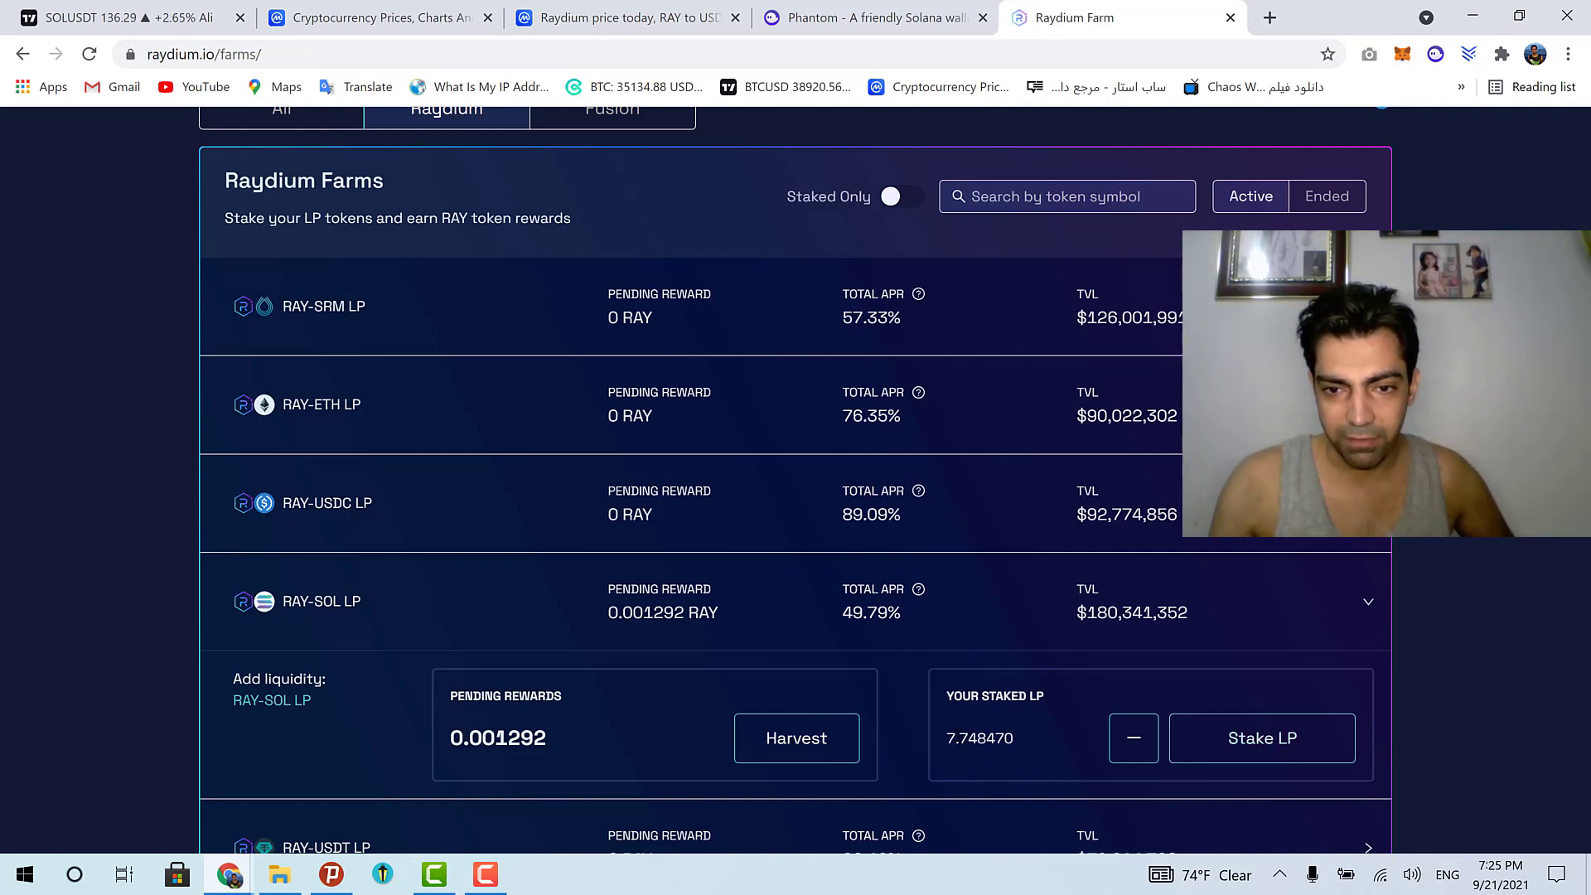
Review the staked 7.748470 LP and the 0.001292 RAY pending reward.
left_click_drag(947, 737, 1022, 743)
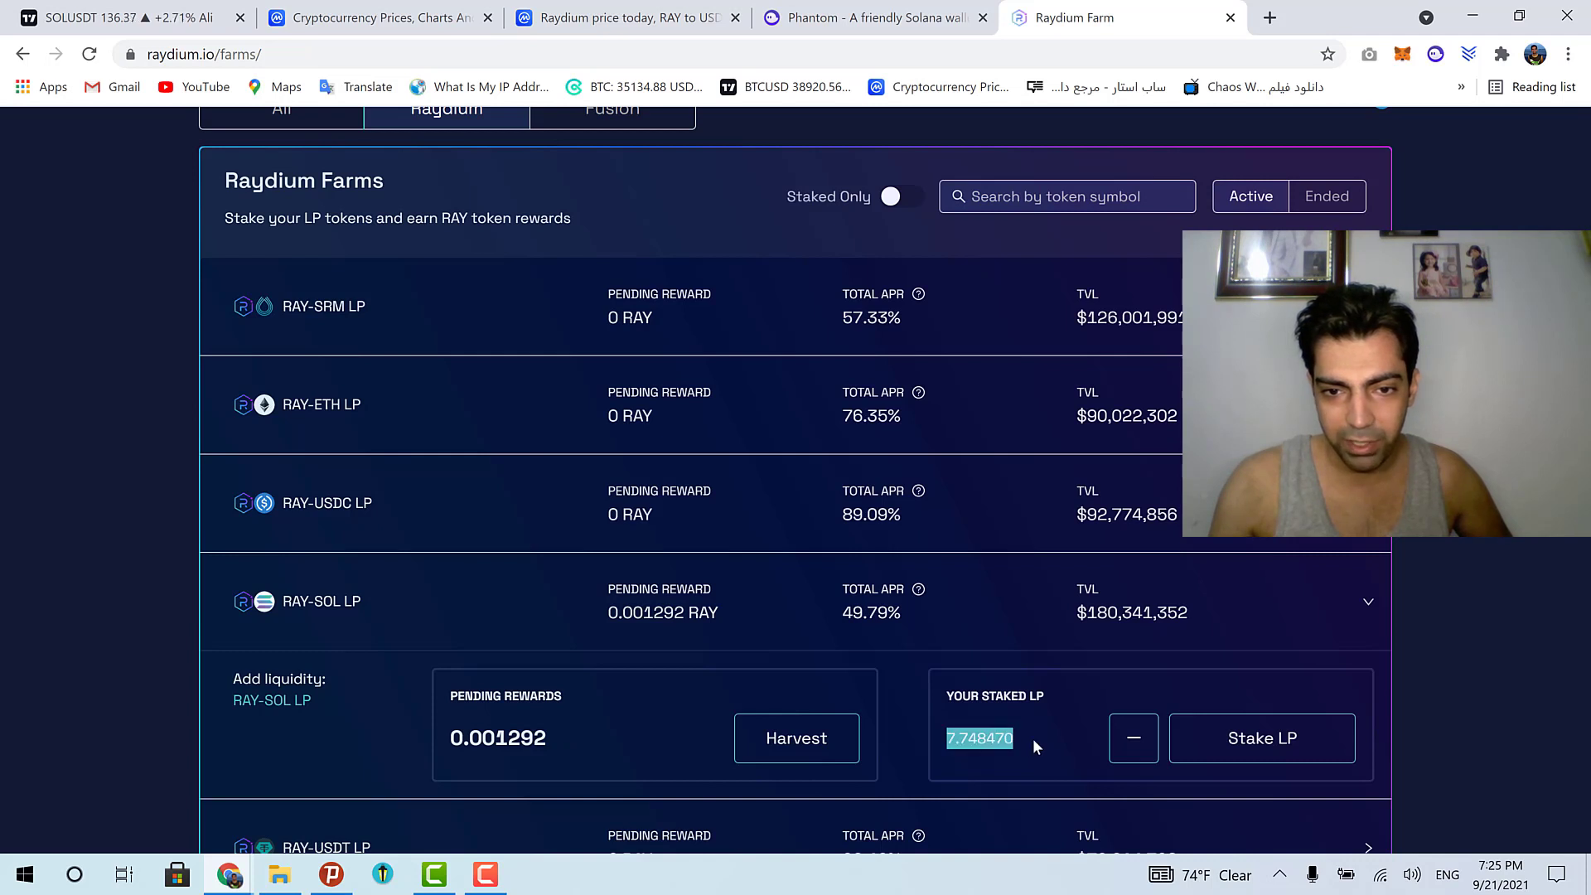
left_click(567, 739)
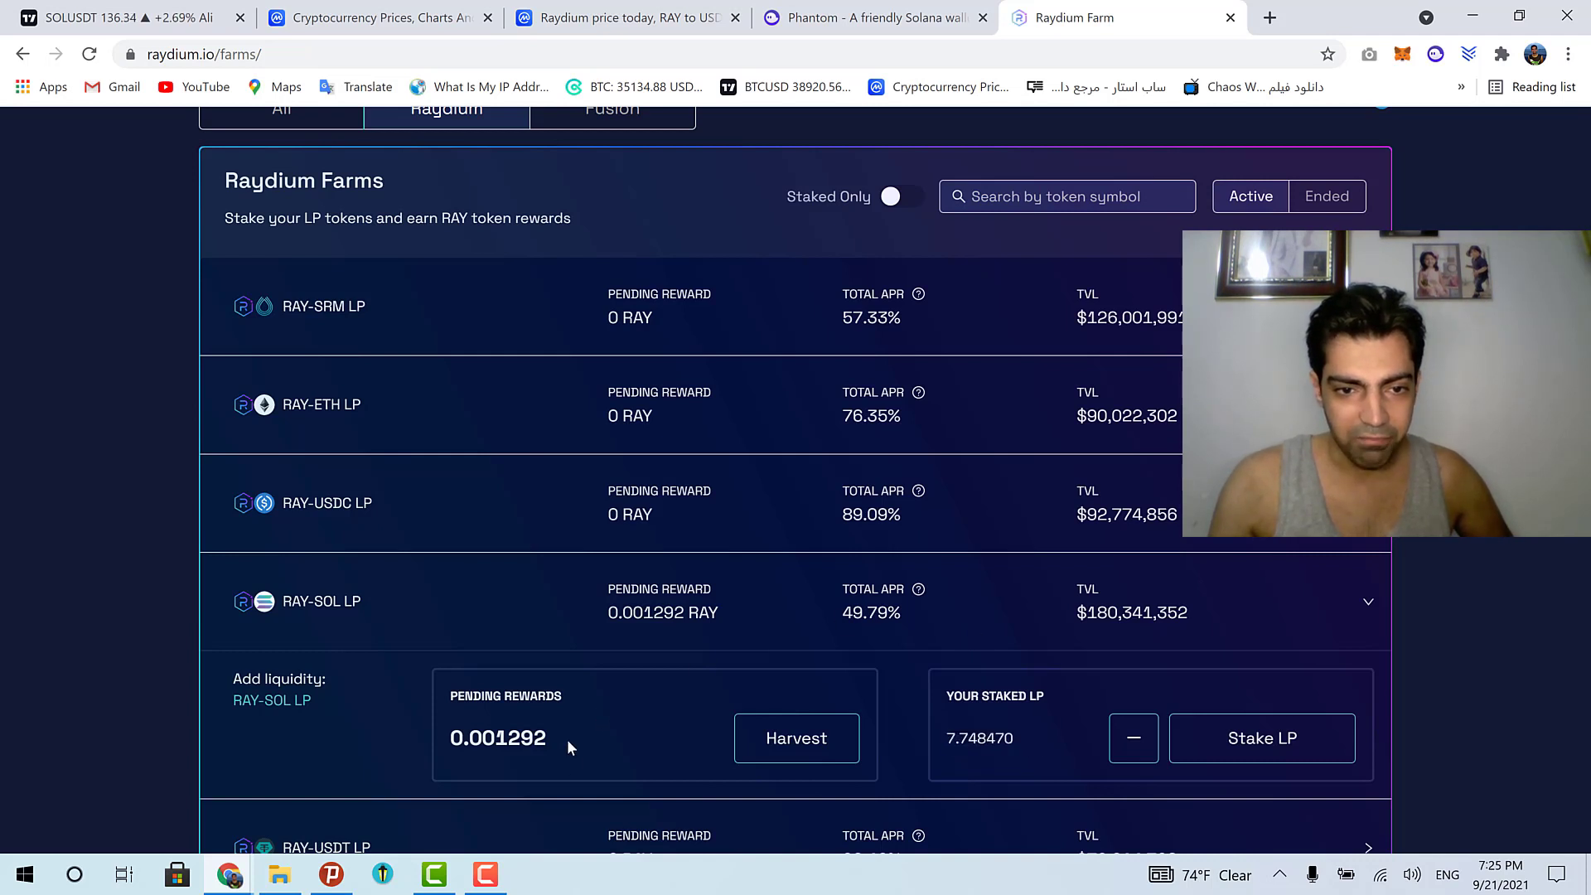
double_click(470, 737)
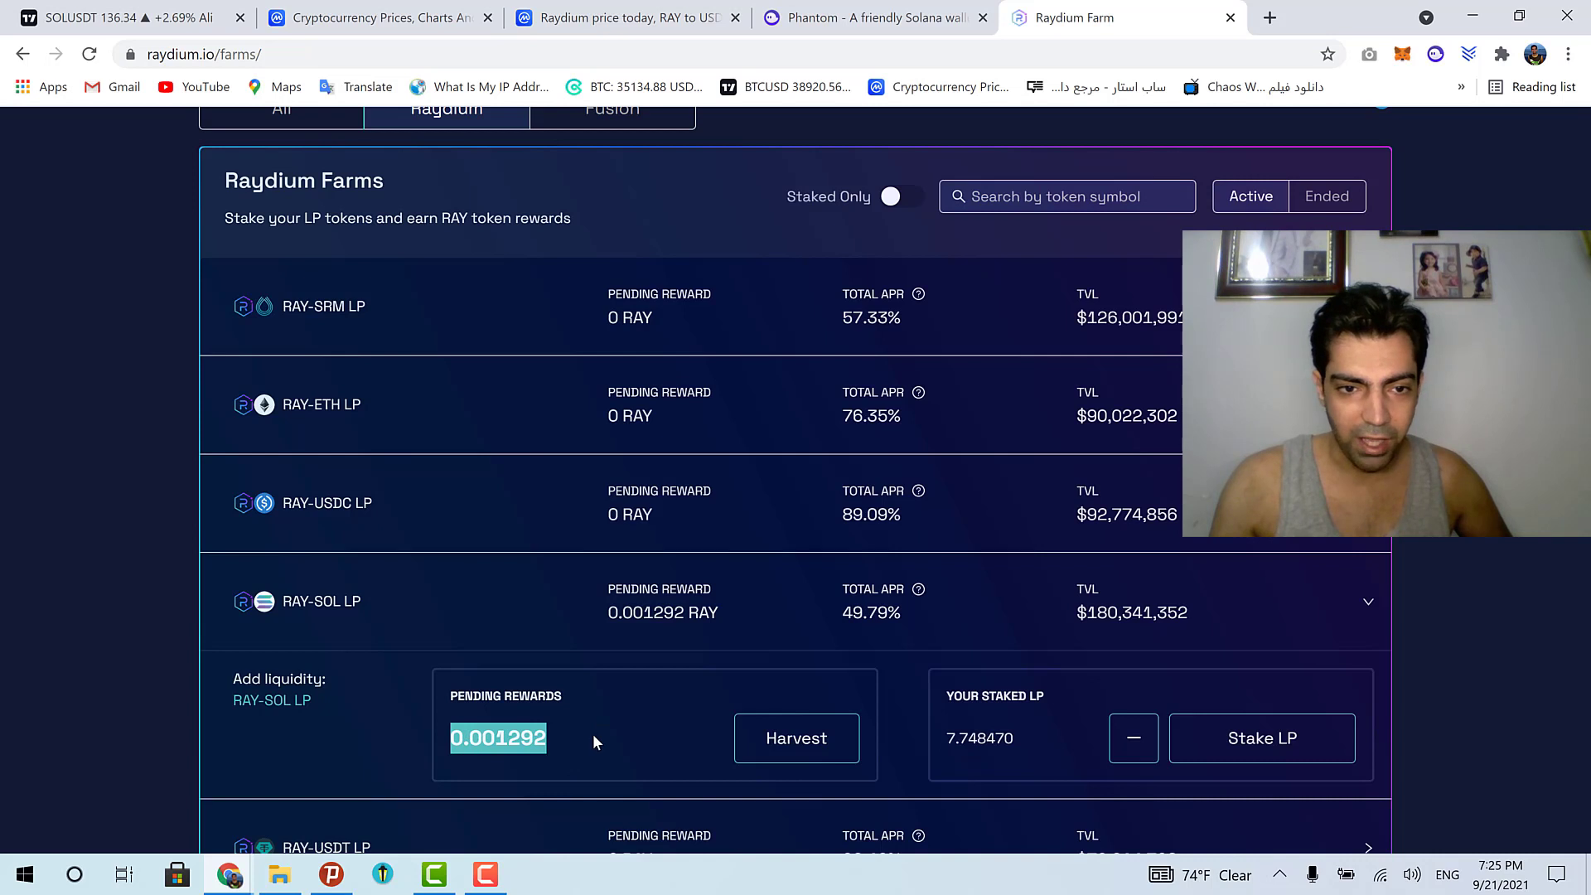
left_click(593, 742)
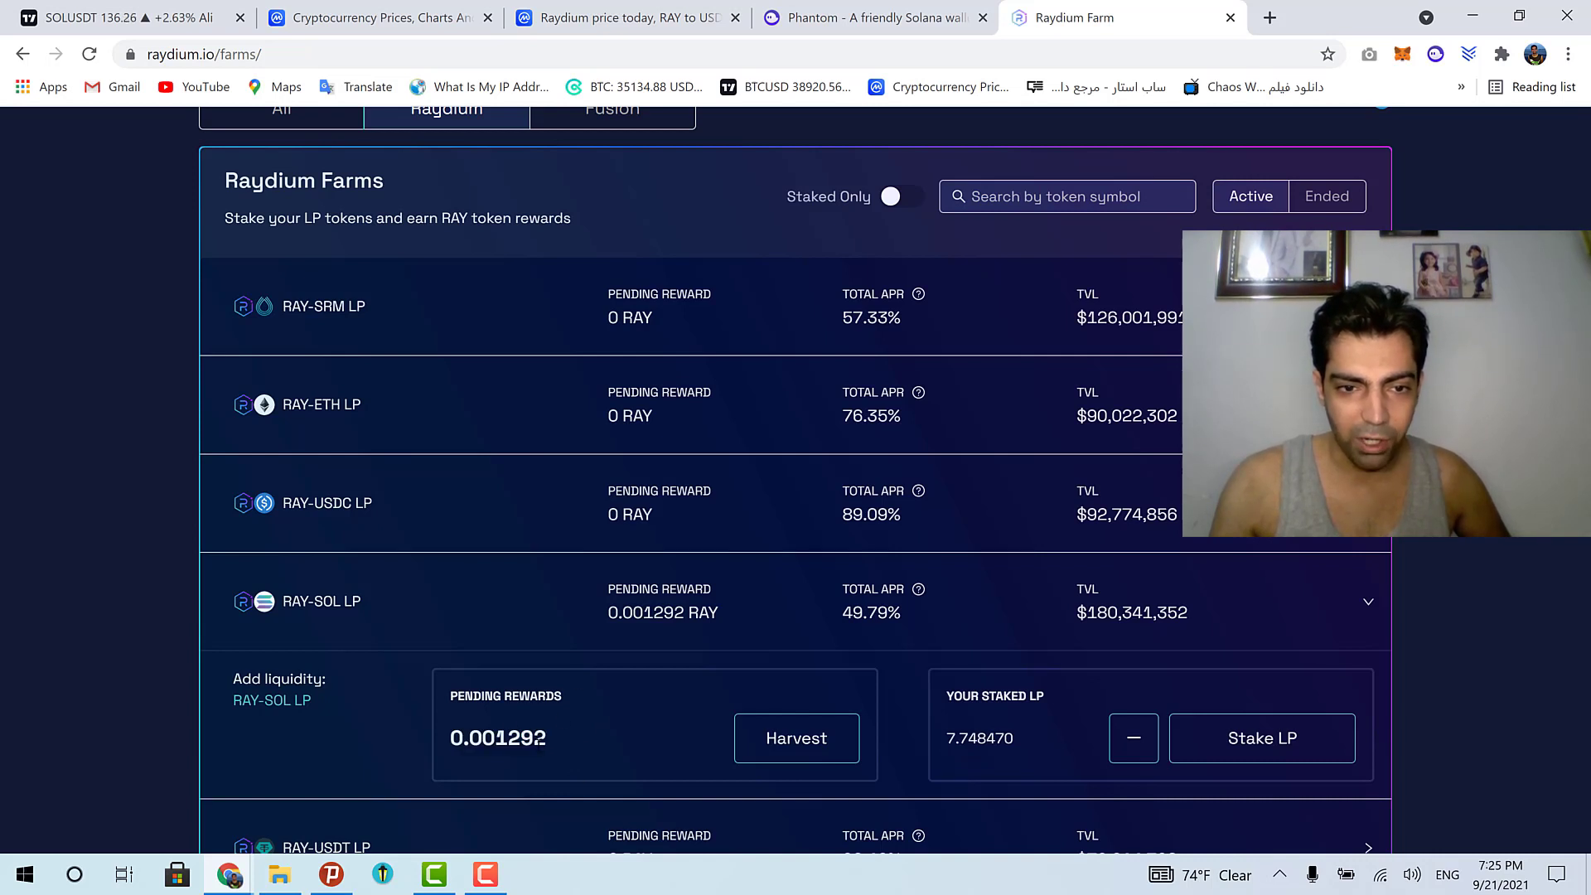
left_click_drag(495, 705, 569, 710)
left_click(567, 711)
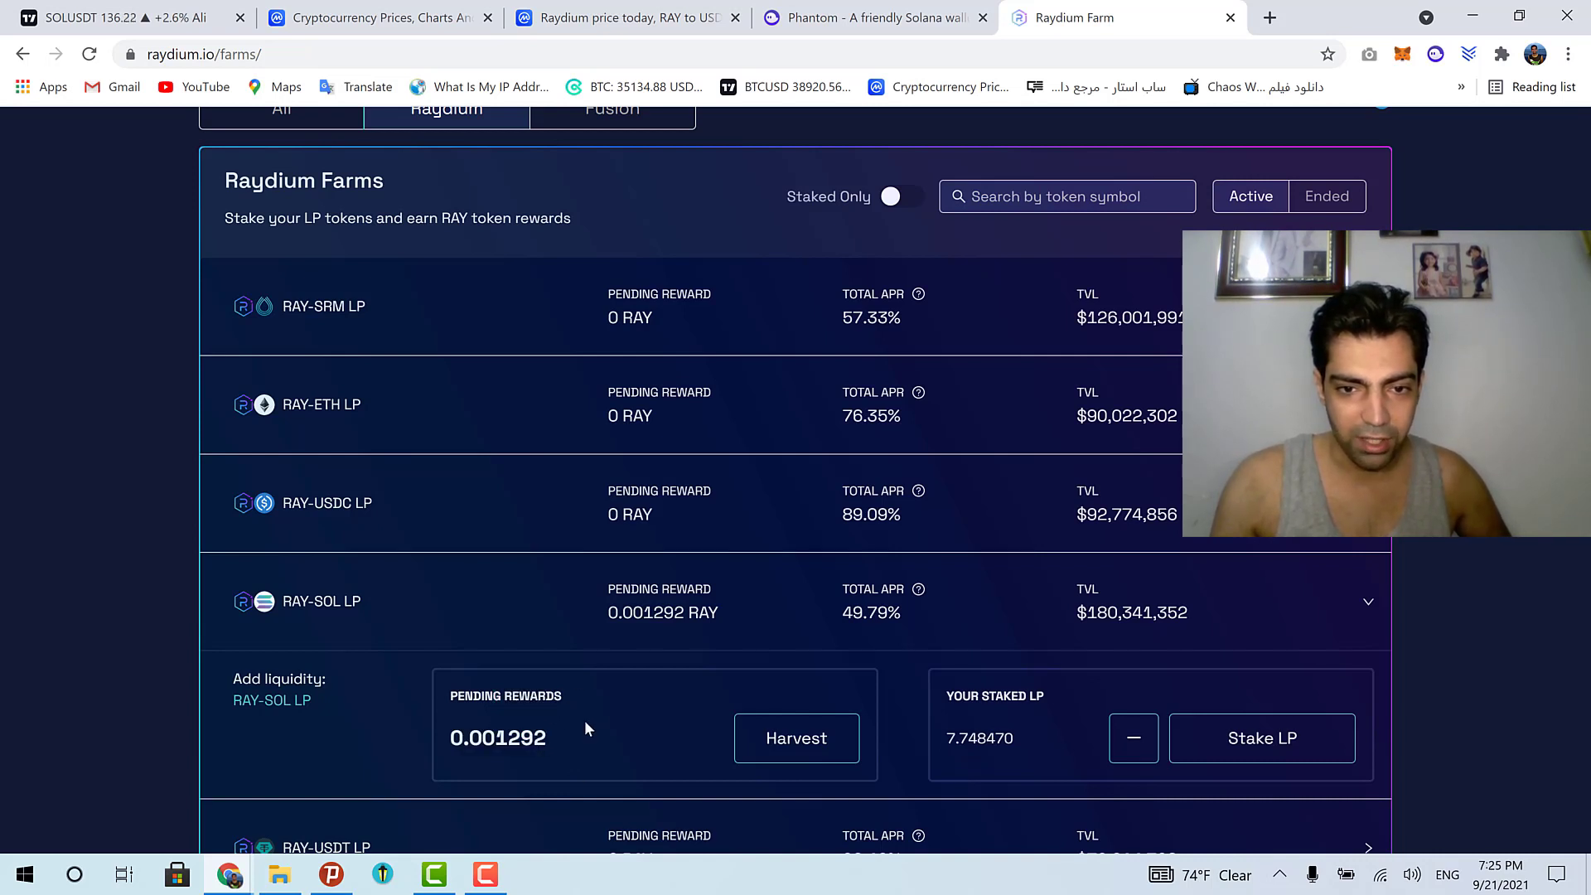
Harvest the RAY-SOL farm's pending RAY reward and approve it in Phantom.
left_click(787, 743)
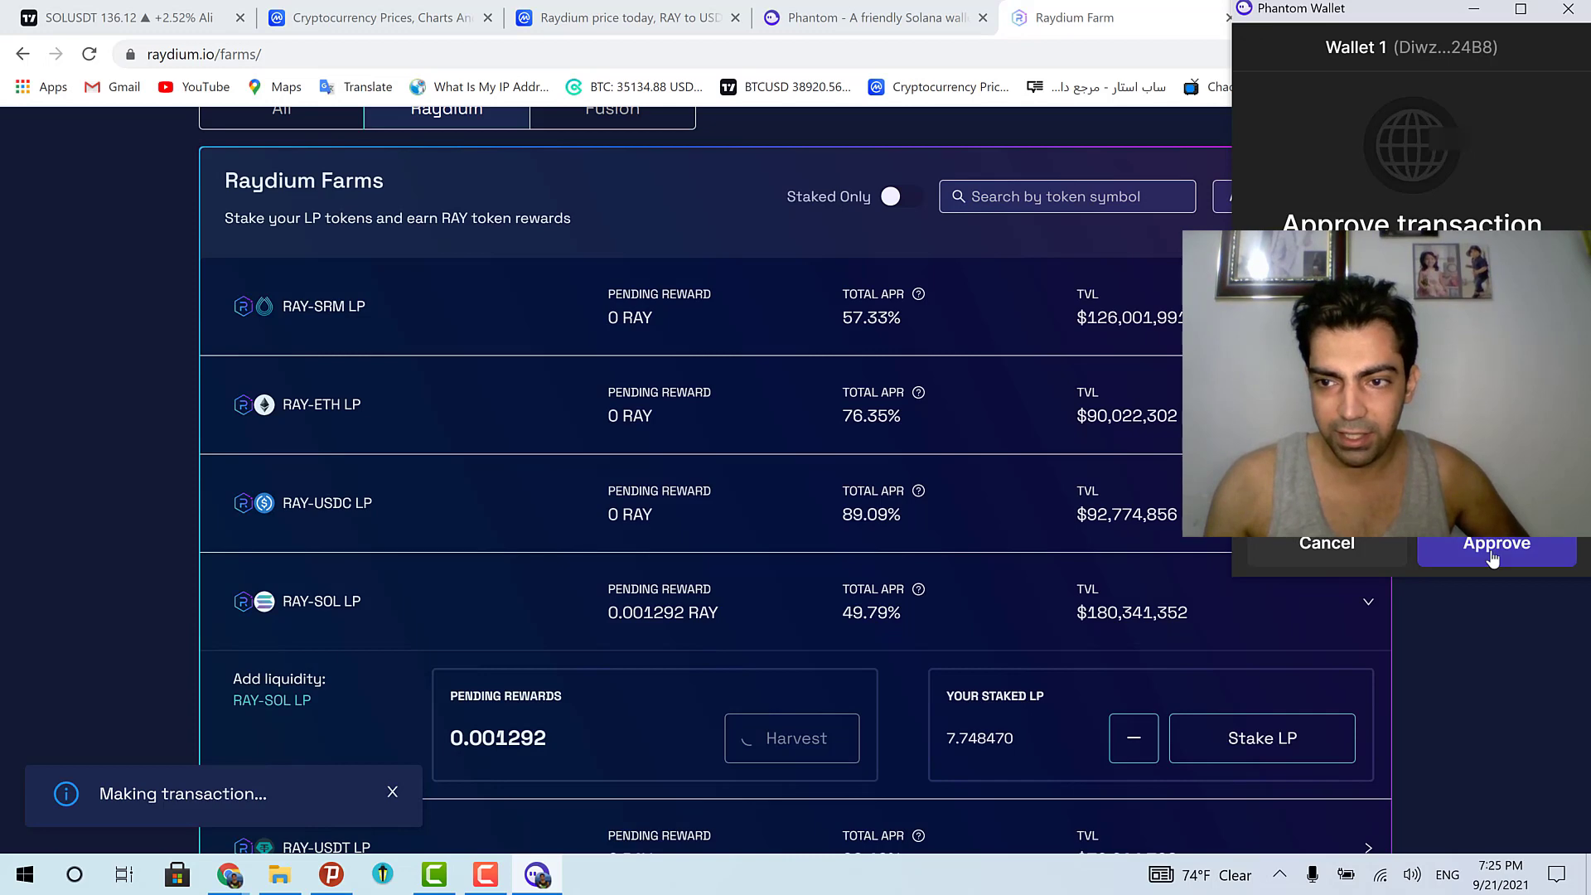
left_click(1494, 547)
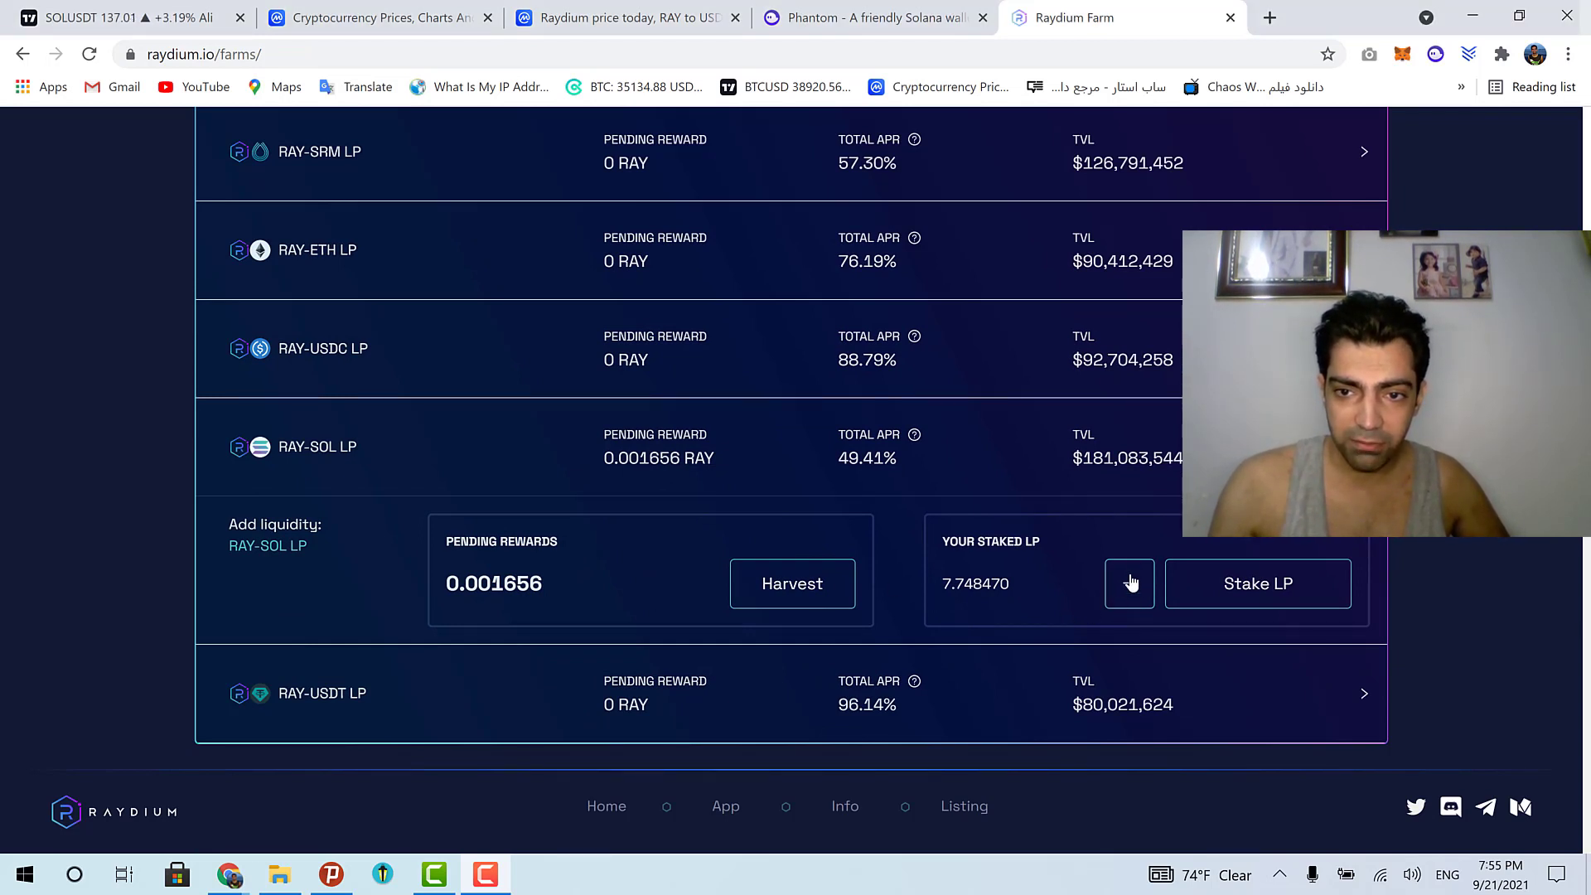
Return to the Liquidity page and read the note about staked LP tokens.
scroll(939, 642, "up", 5)
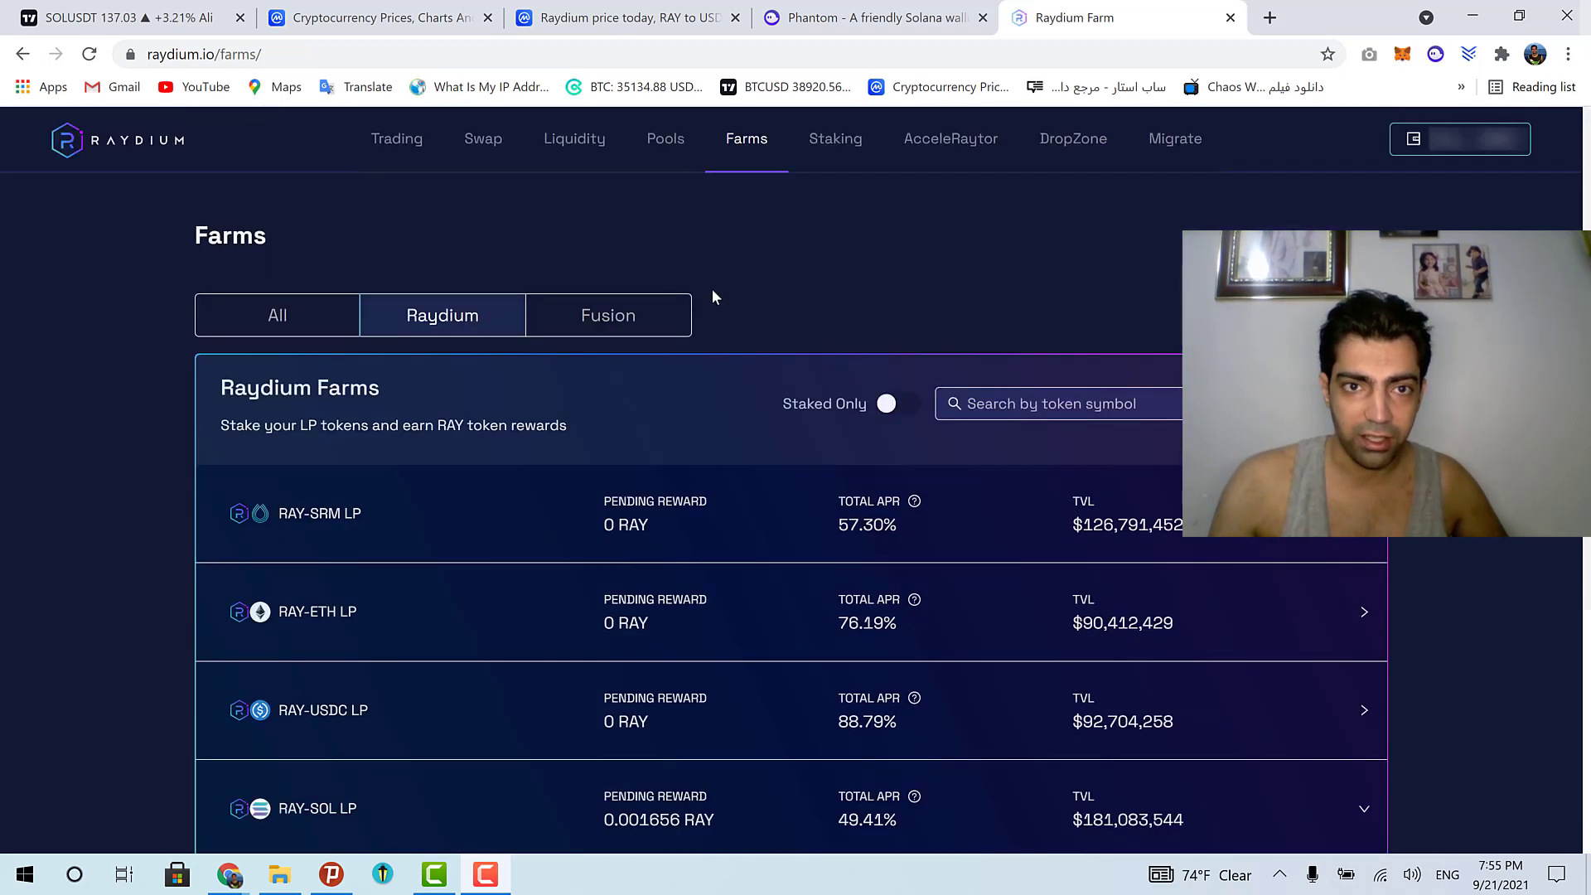
left_click(584, 151)
scroll(448, 489, "down", 2)
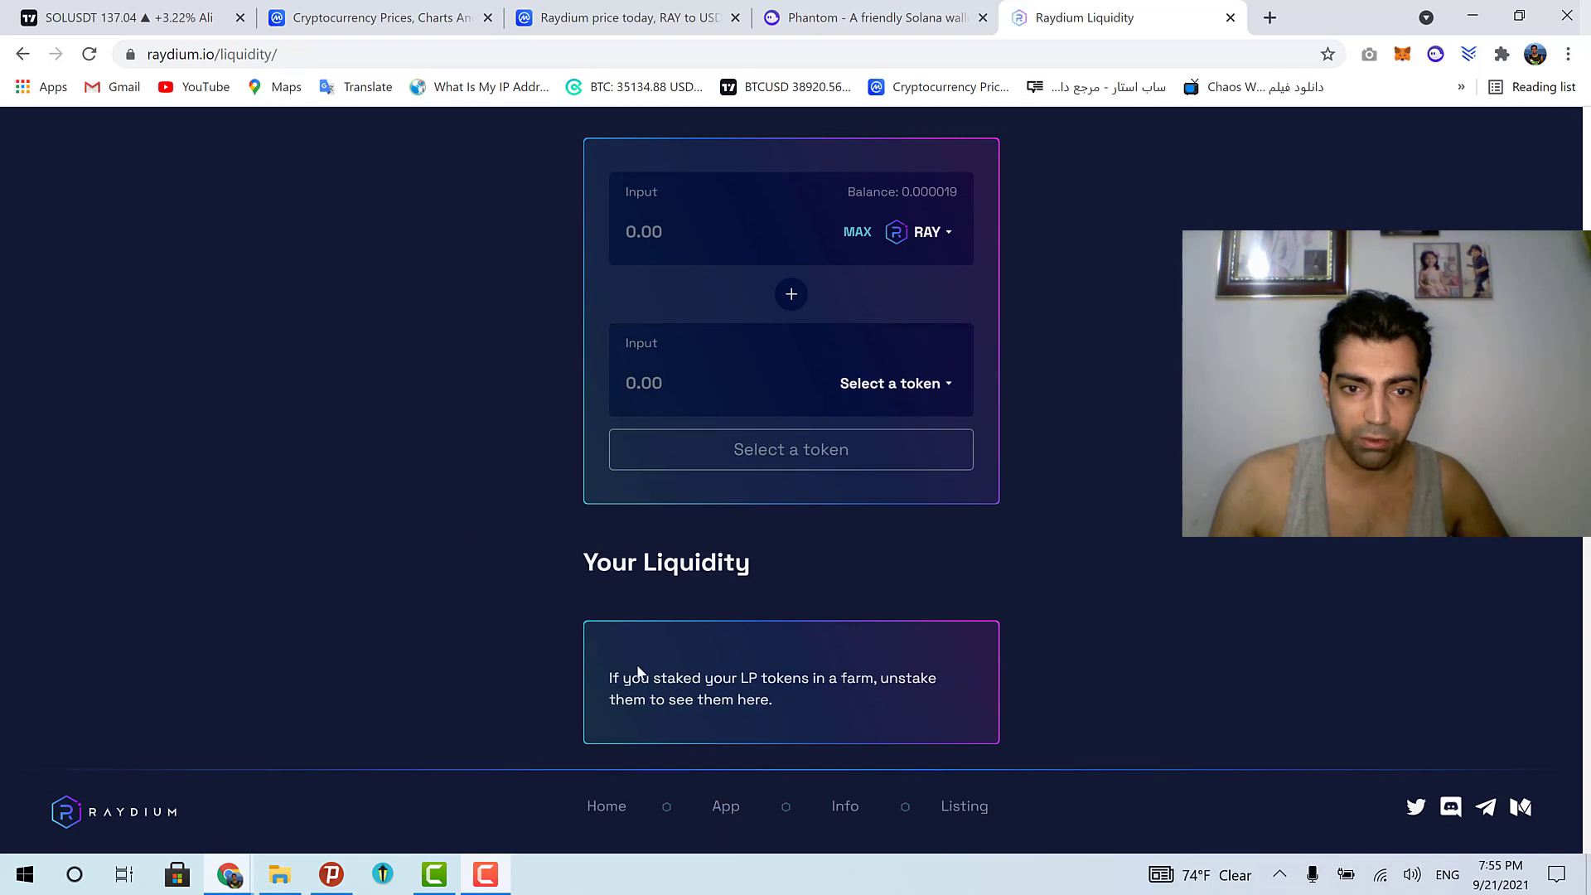
left_click_drag(609, 673, 802, 710)
left_click(810, 706)
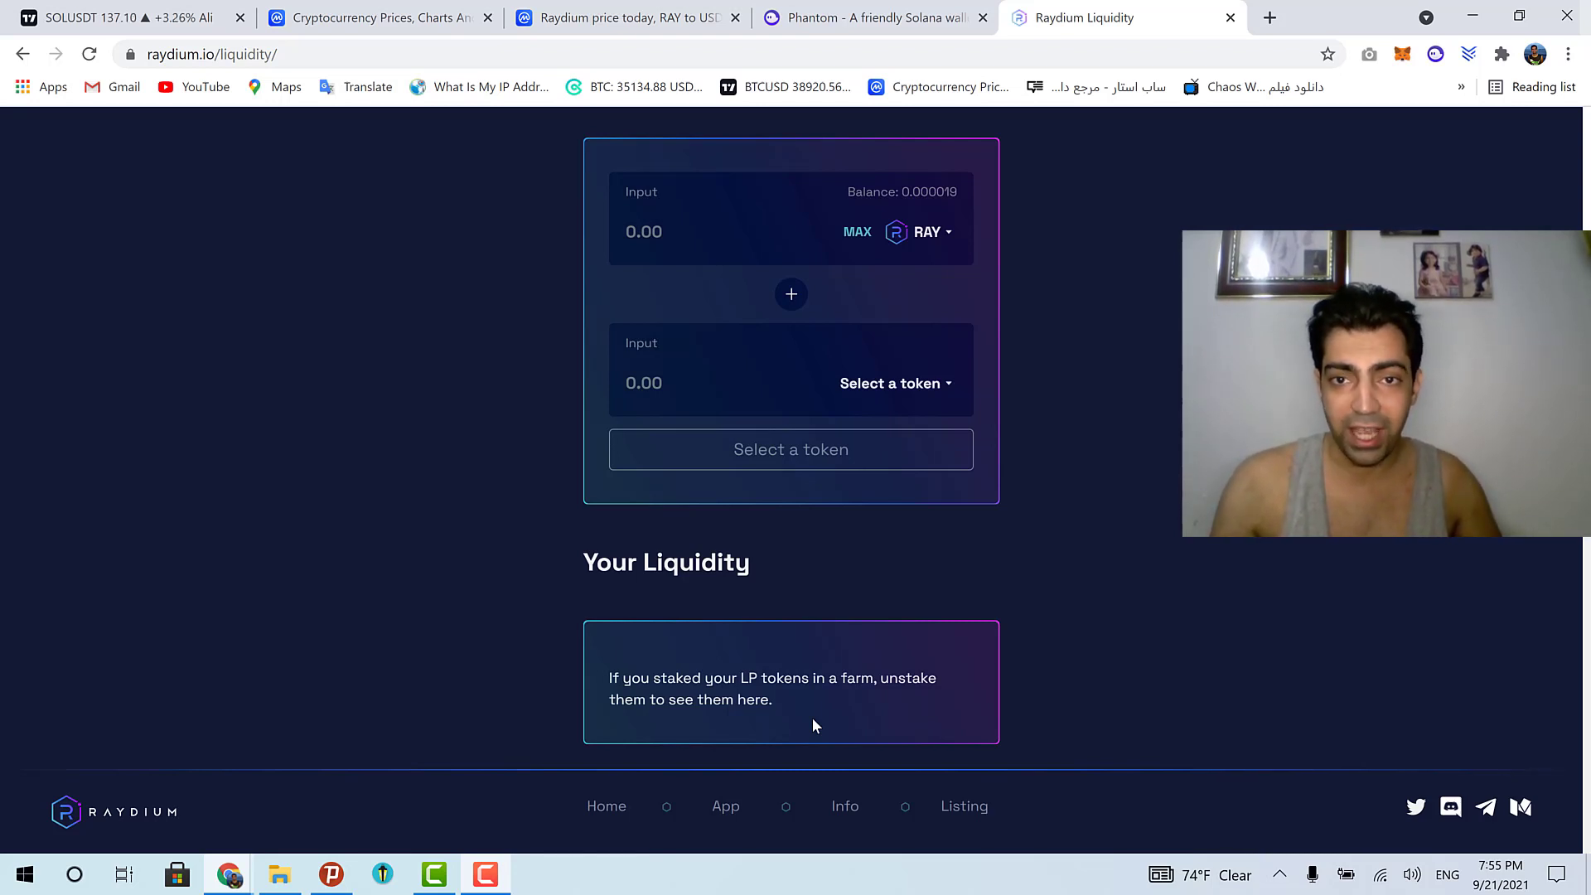
scroll(812, 717, "up", 2)
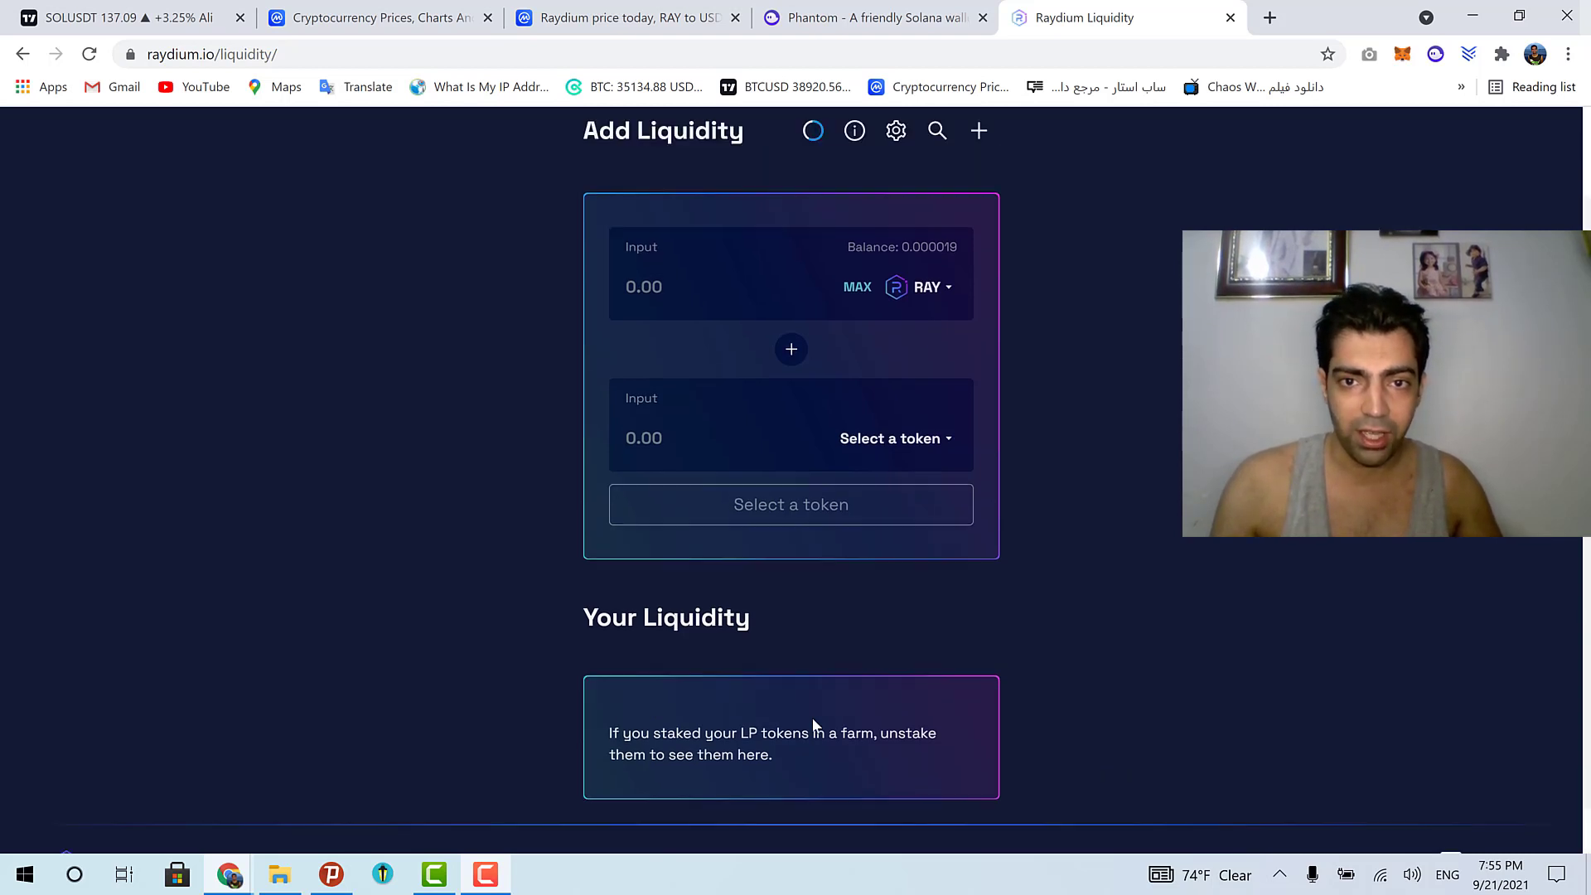